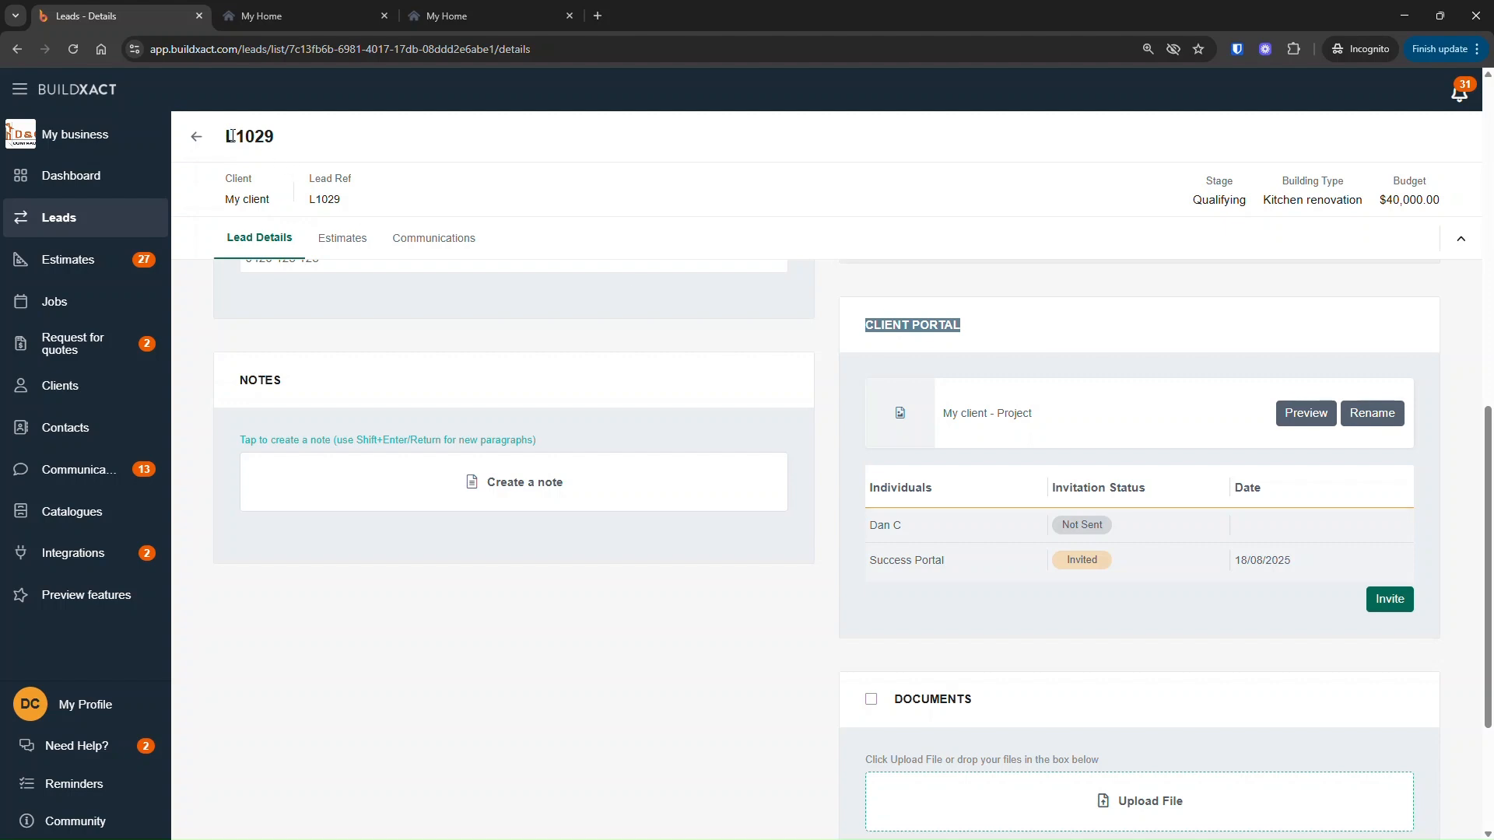
# - Open the Q1115 kitchen estimate and check which lead it is linked to
pyautogui.click(824, 494)
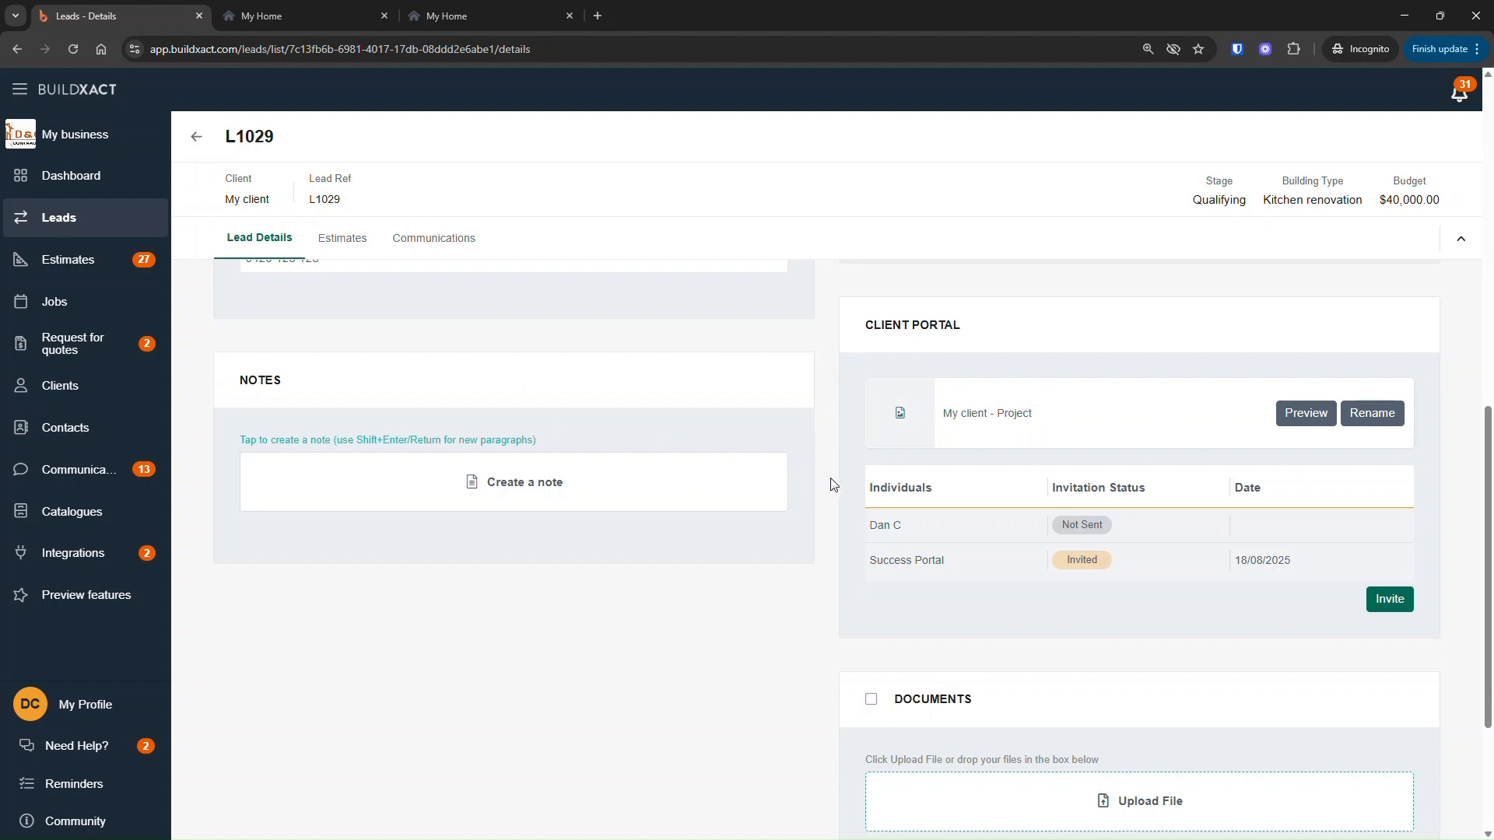
pyautogui.click(119, 265)
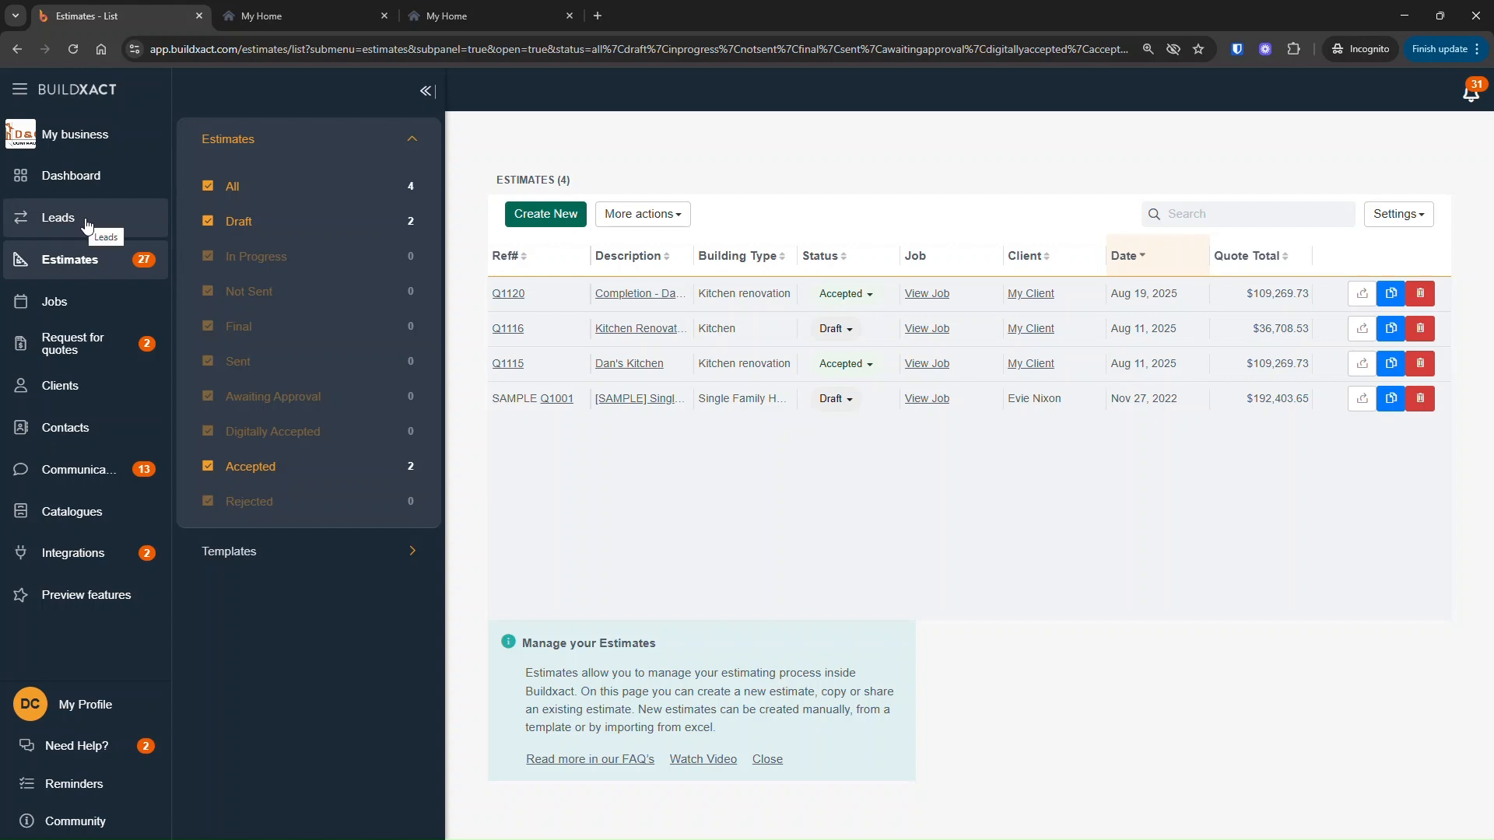
pyautogui.click(632, 366)
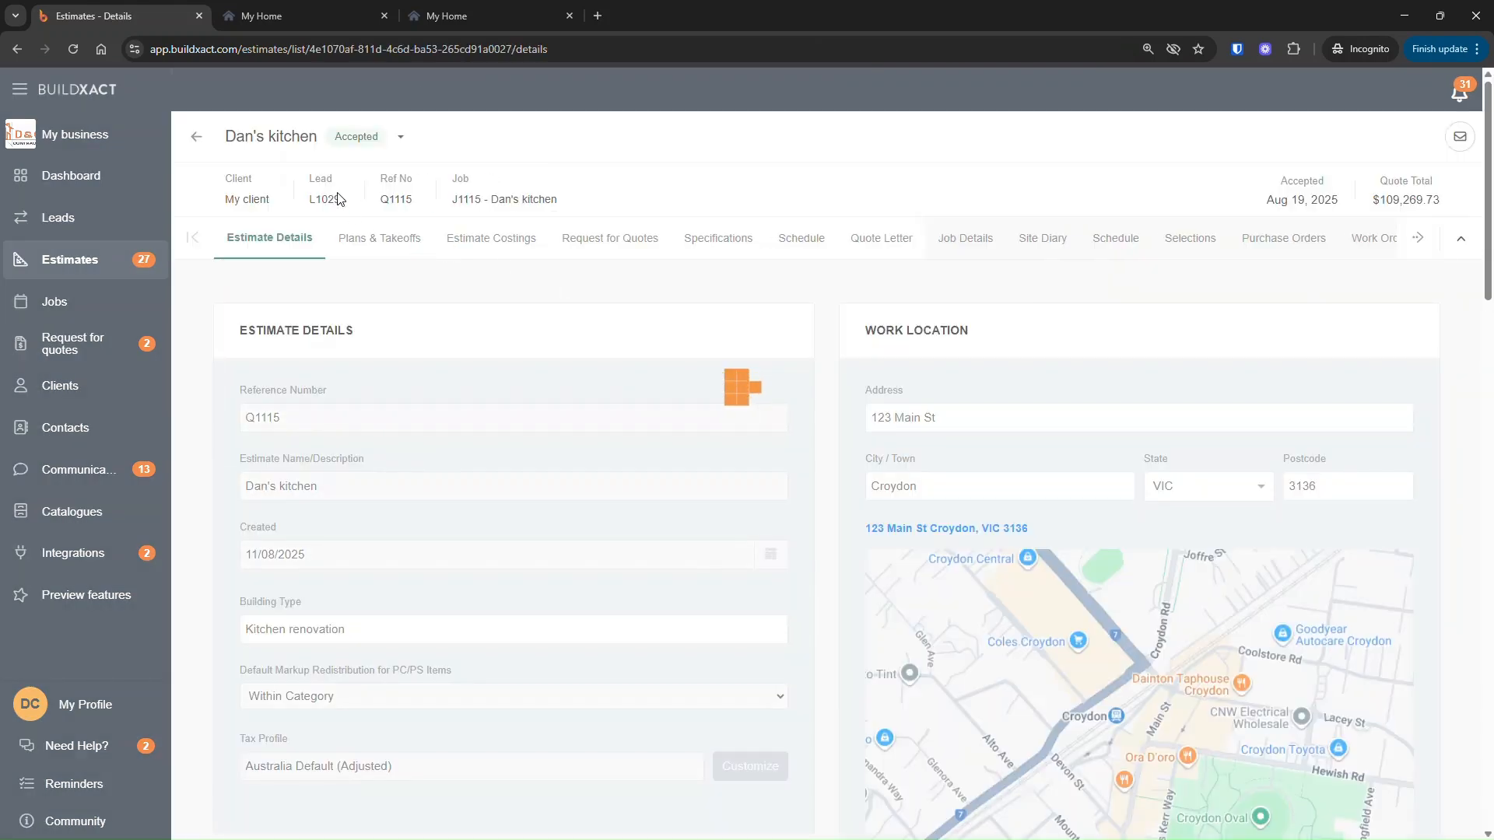
pyautogui.moveTo(301, 183); pyautogui.dragTo(337, 195)
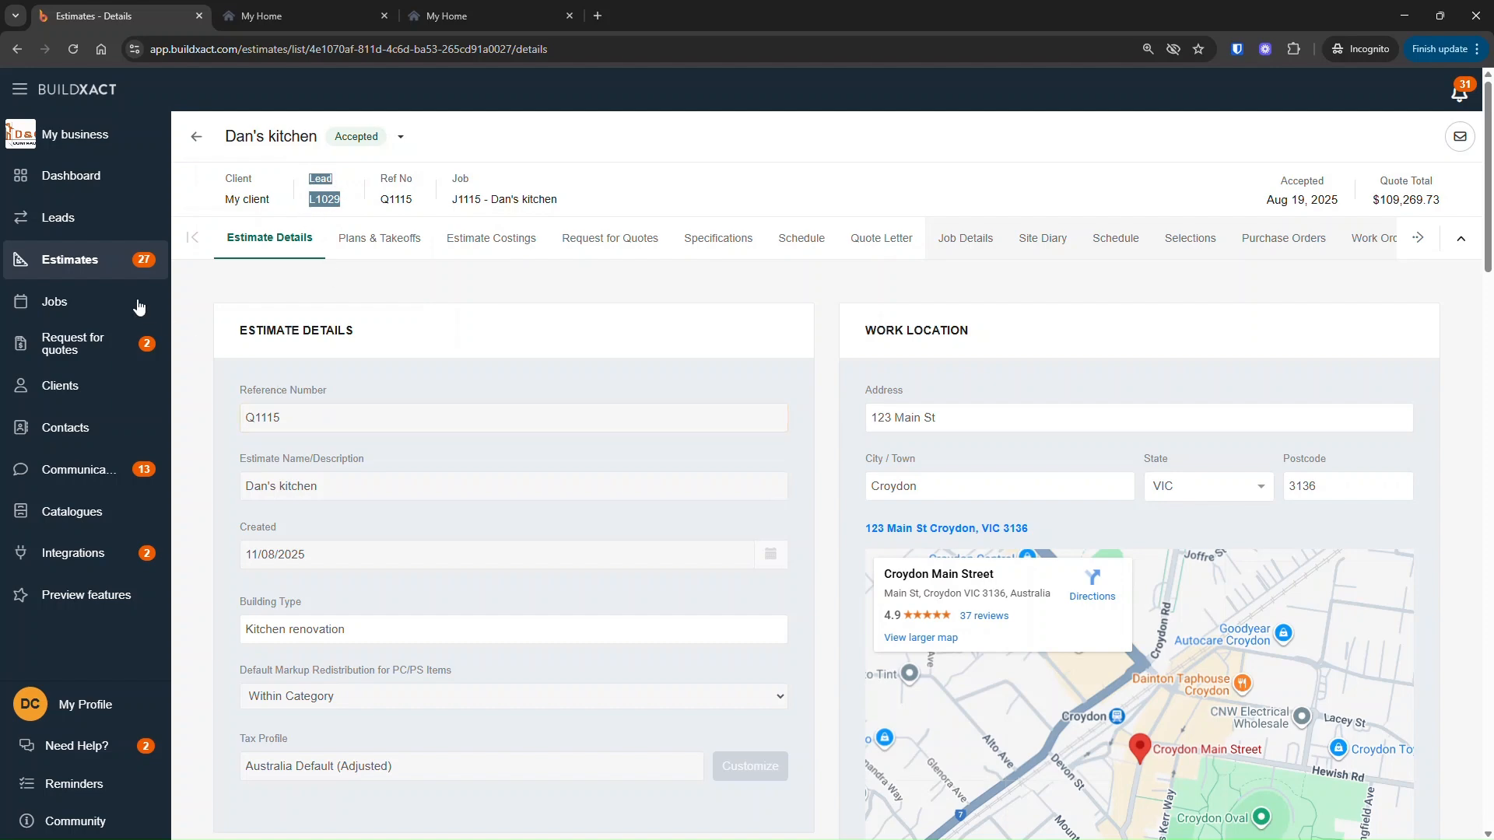
# - Open the sample Single Family Home estimate and view the leads available to link to it, without linking one
pyautogui.click(87, 274)
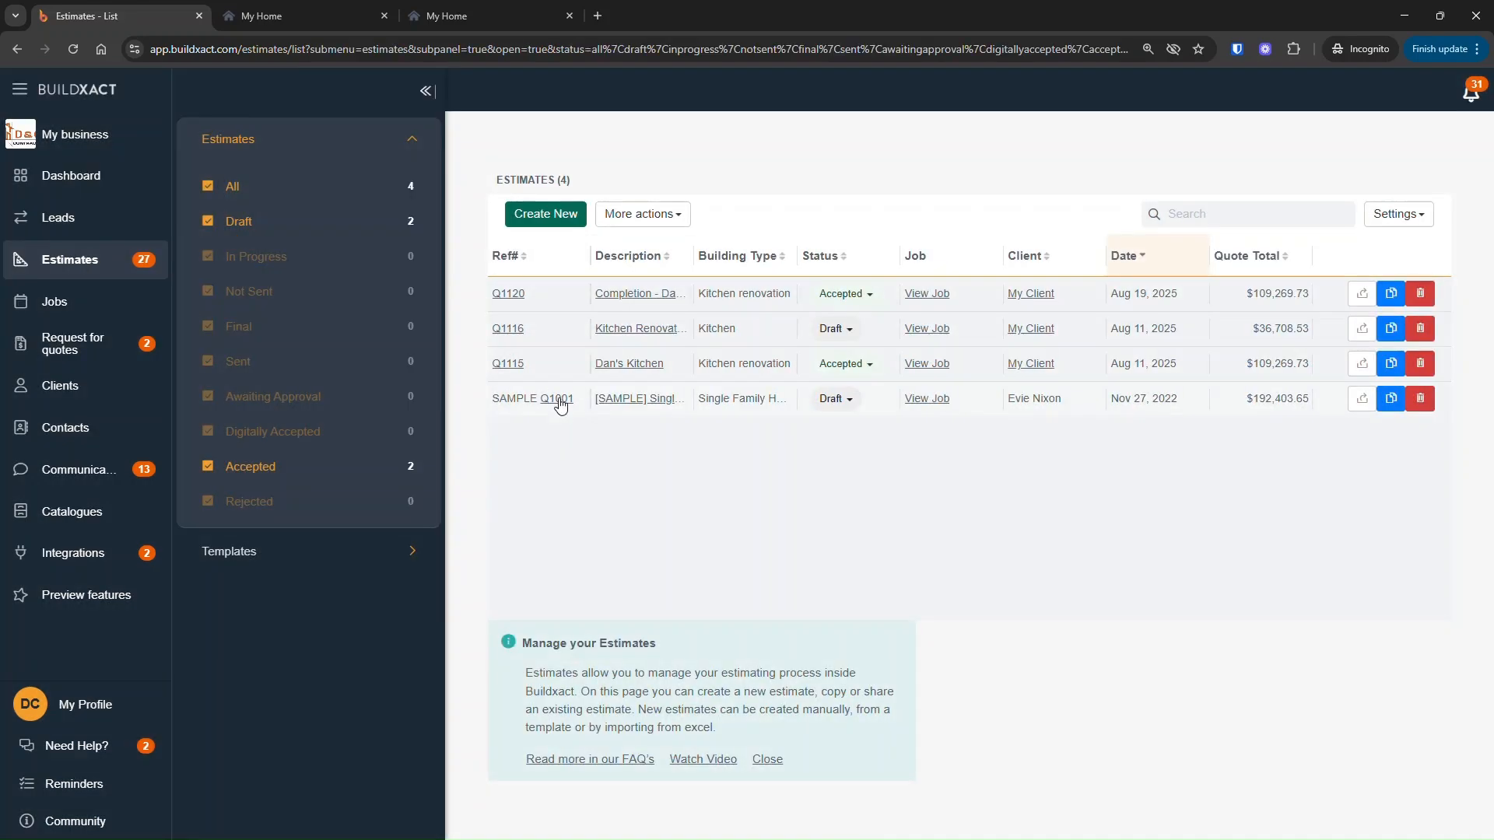
pyautogui.click(564, 399)
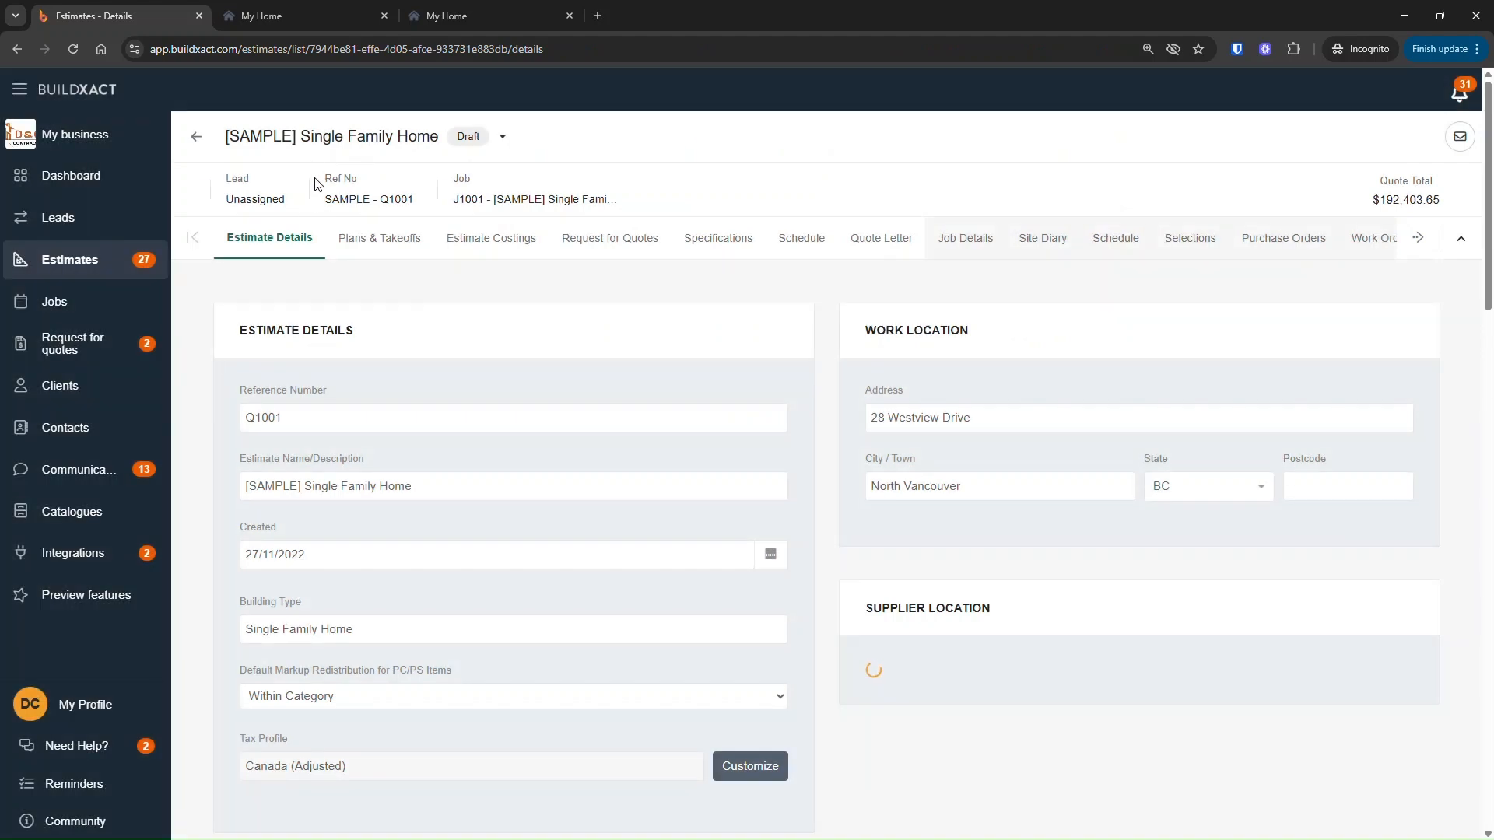
pyautogui.scroll(-7, 414, 441)
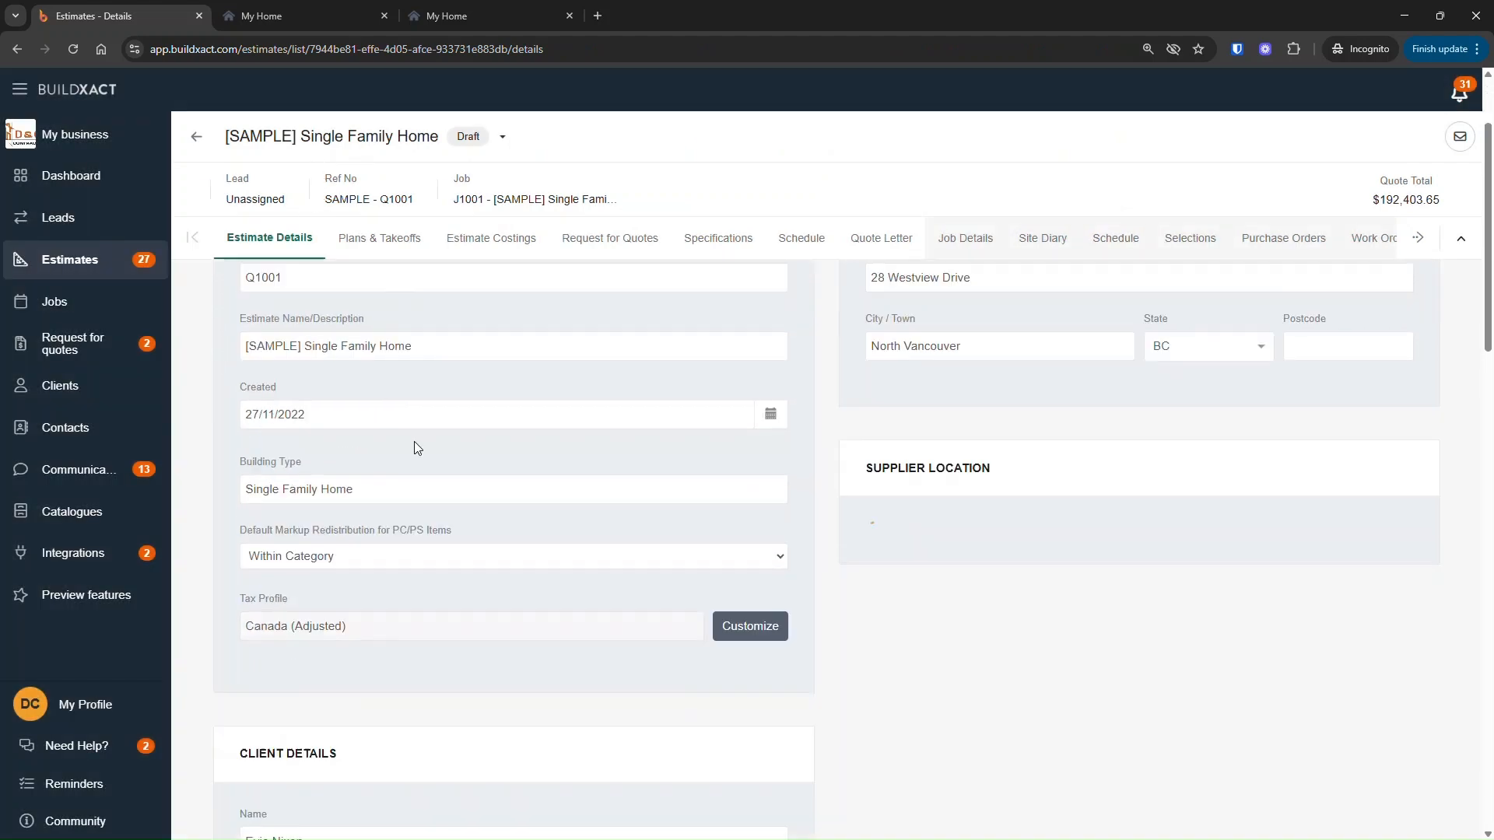
pyautogui.scroll(-7, 455, 502)
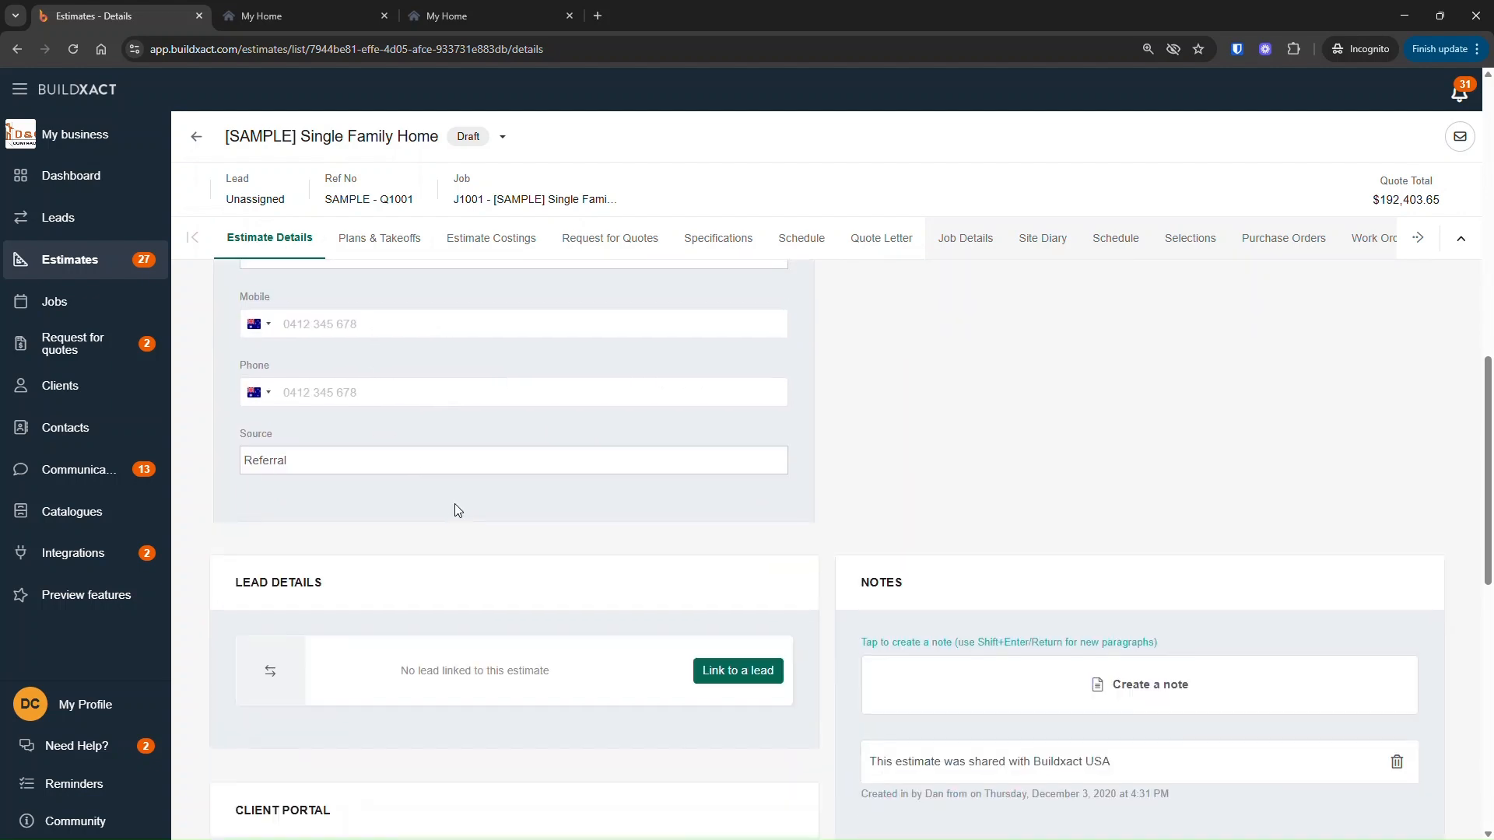
pyautogui.moveTo(236, 347); pyautogui.dragTo(376, 357)
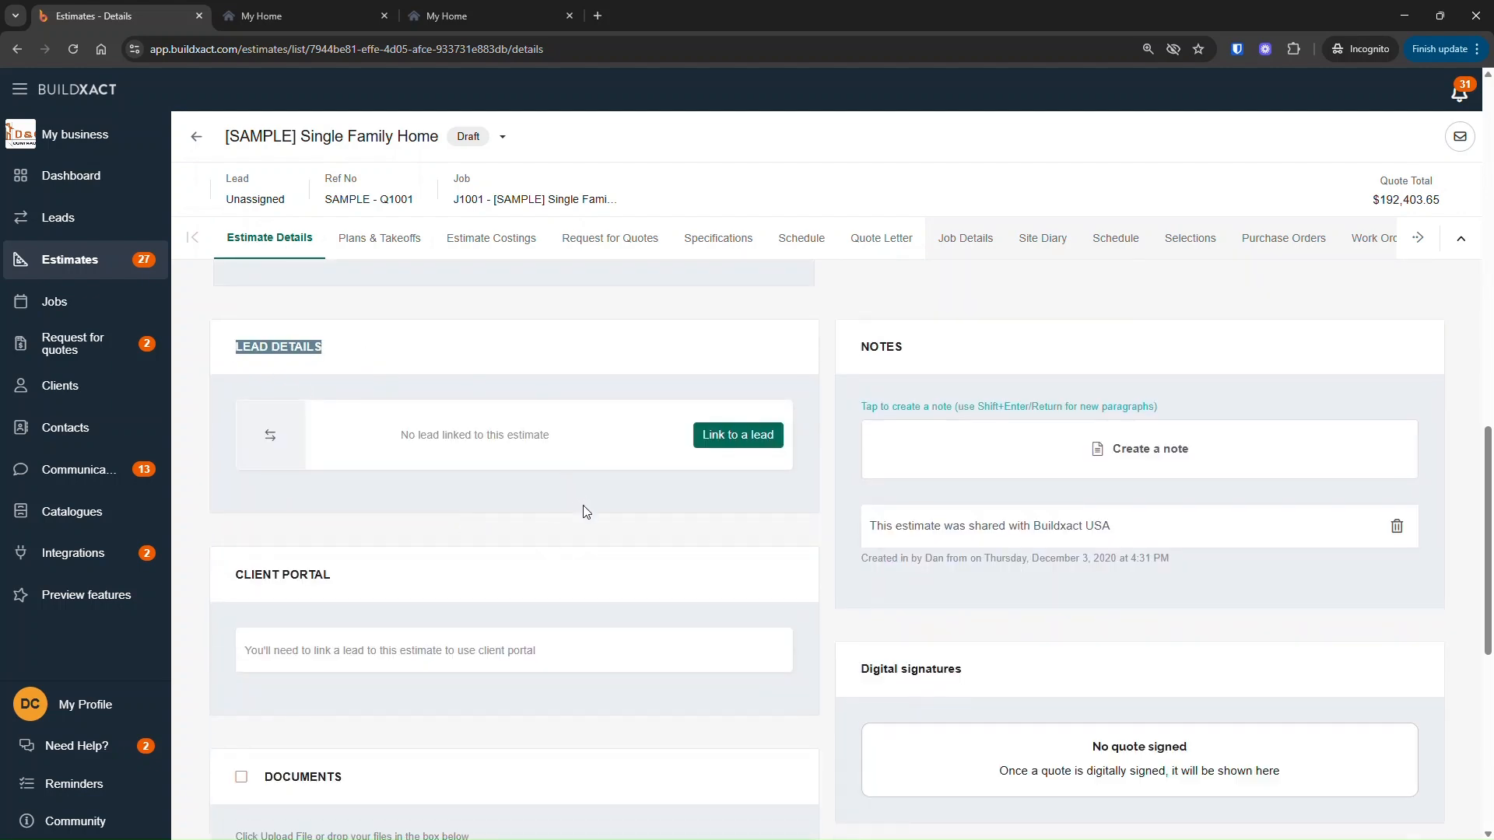
pyautogui.click(735, 443)
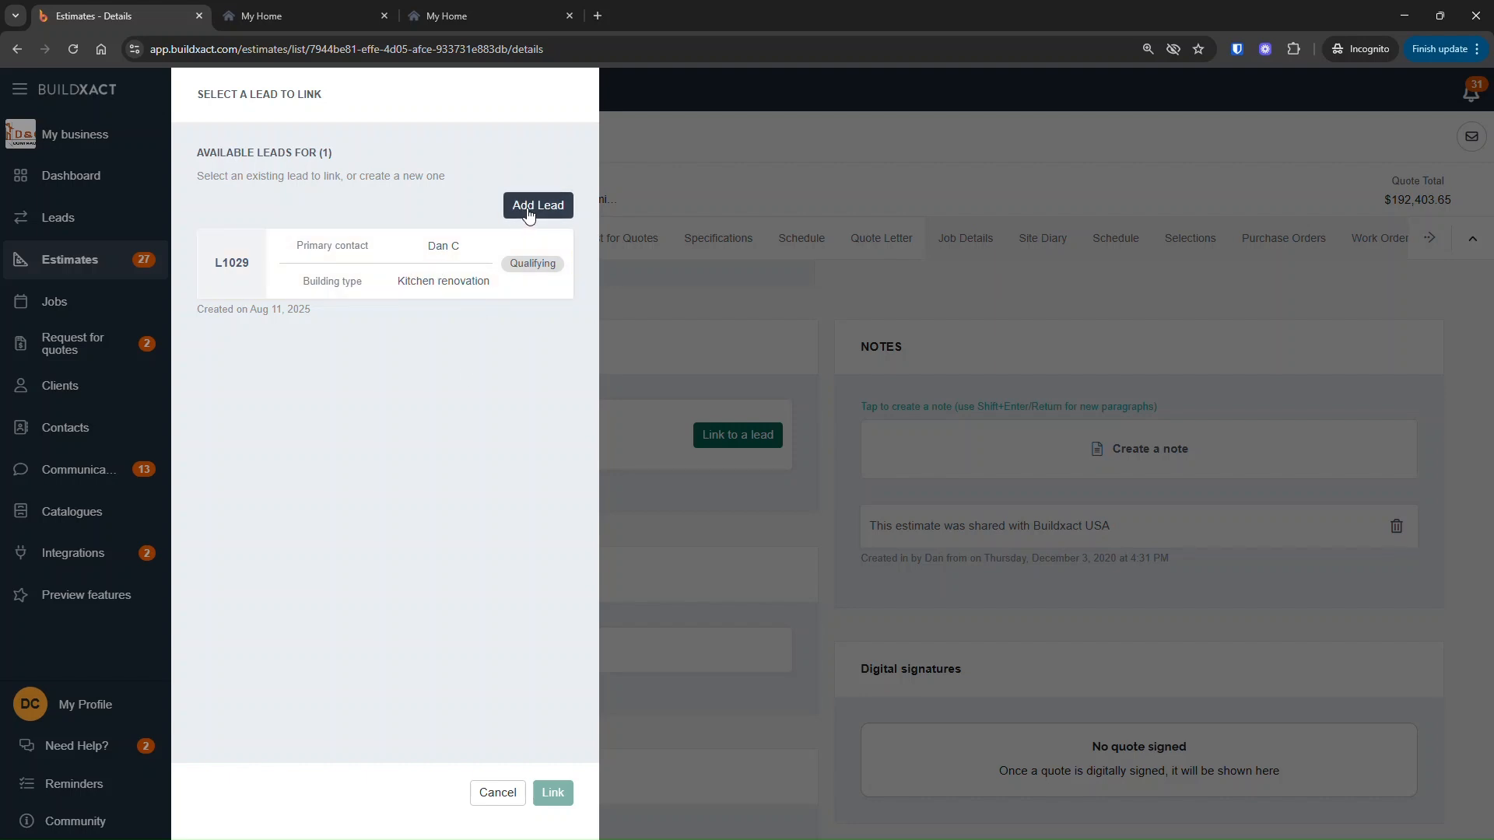
pyautogui.click(498, 793)
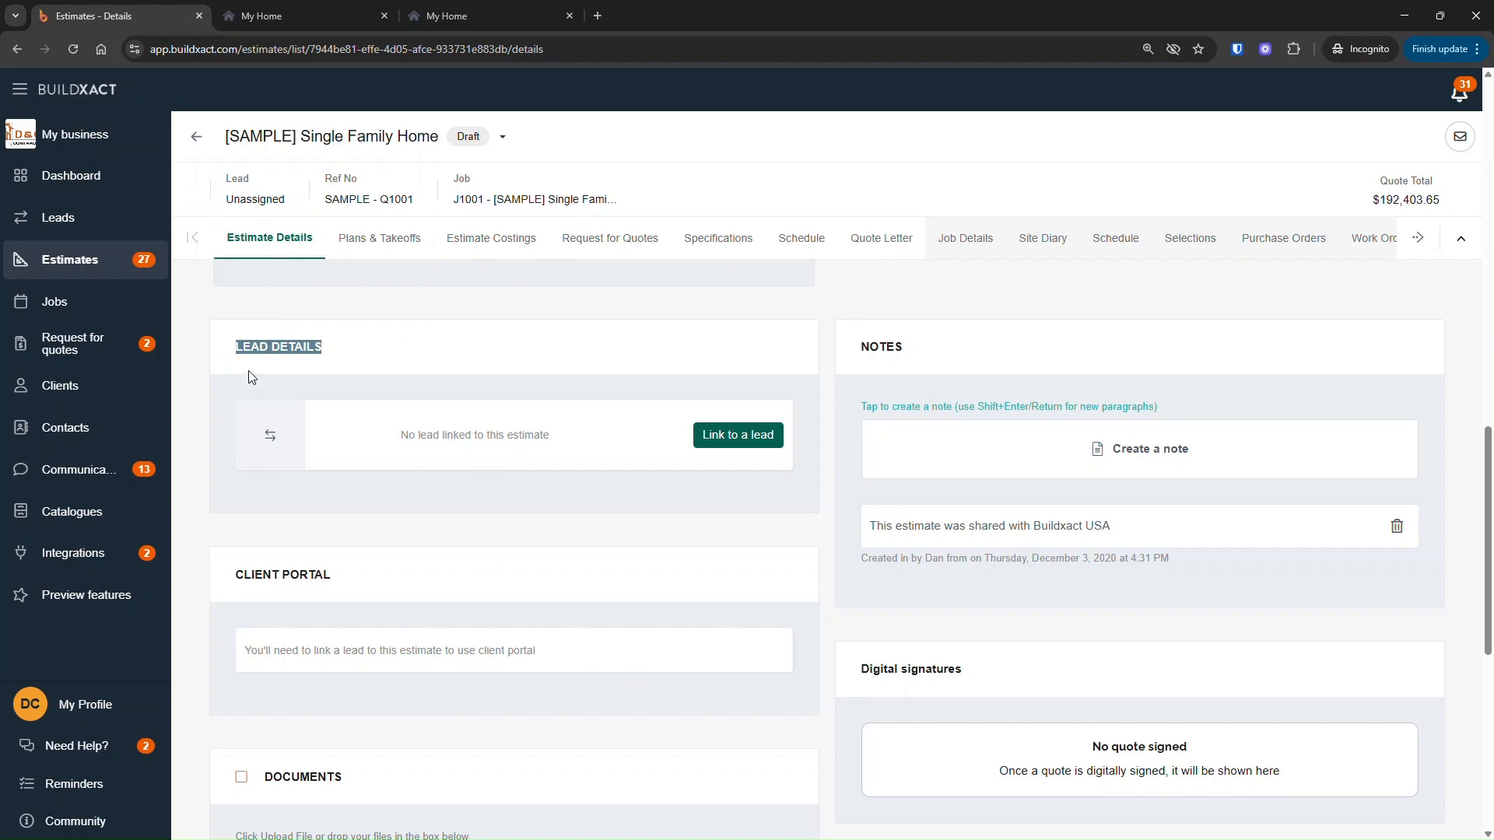
# - Open lead L1029 and review its client portal section
pyautogui.click(88, 226)
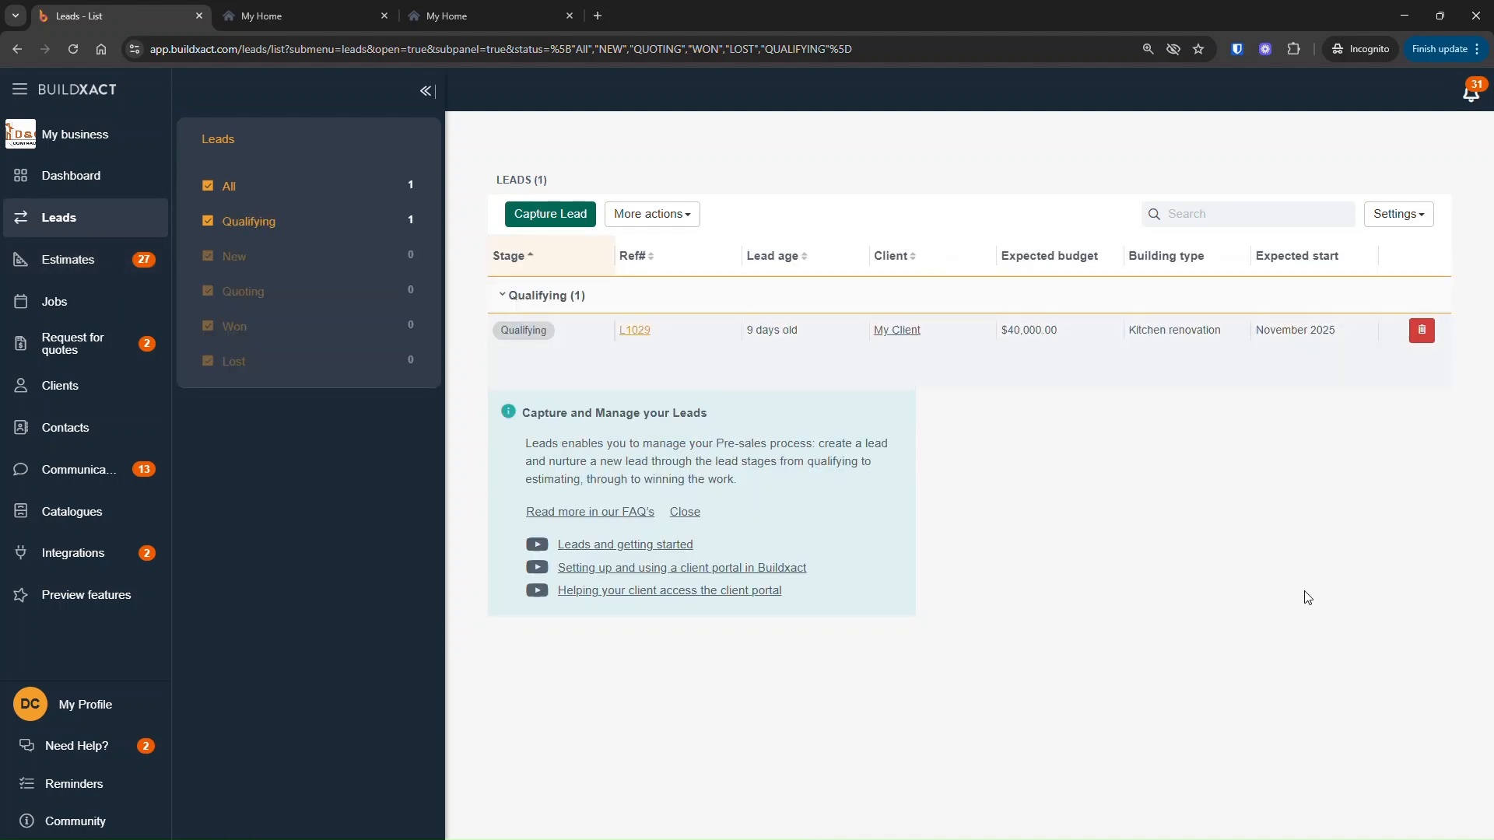
pyautogui.click(634, 329)
pyautogui.scroll(-7, 1205, 643)
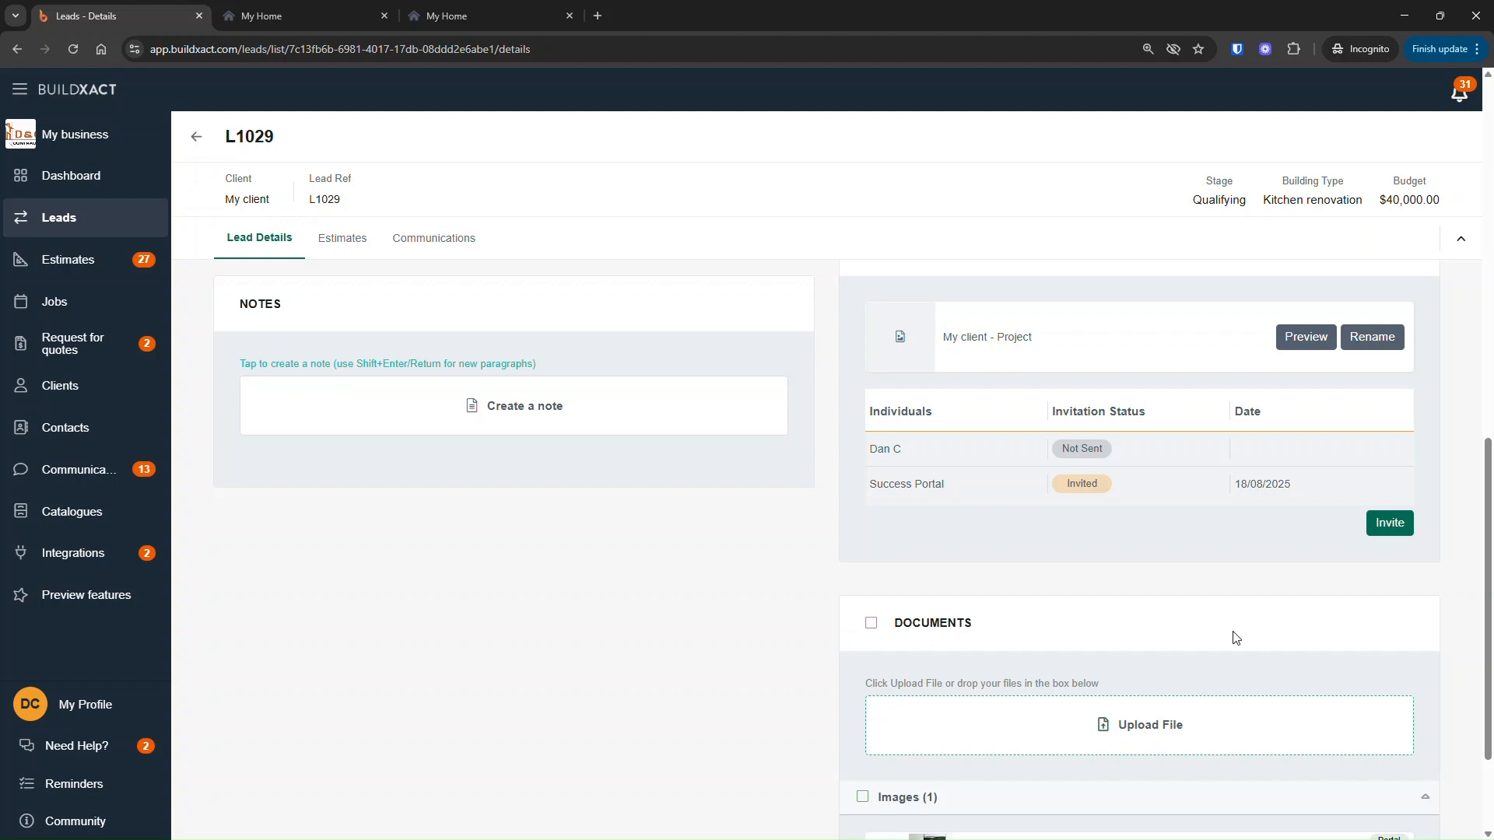
pyautogui.scroll(2, 1045, 466)
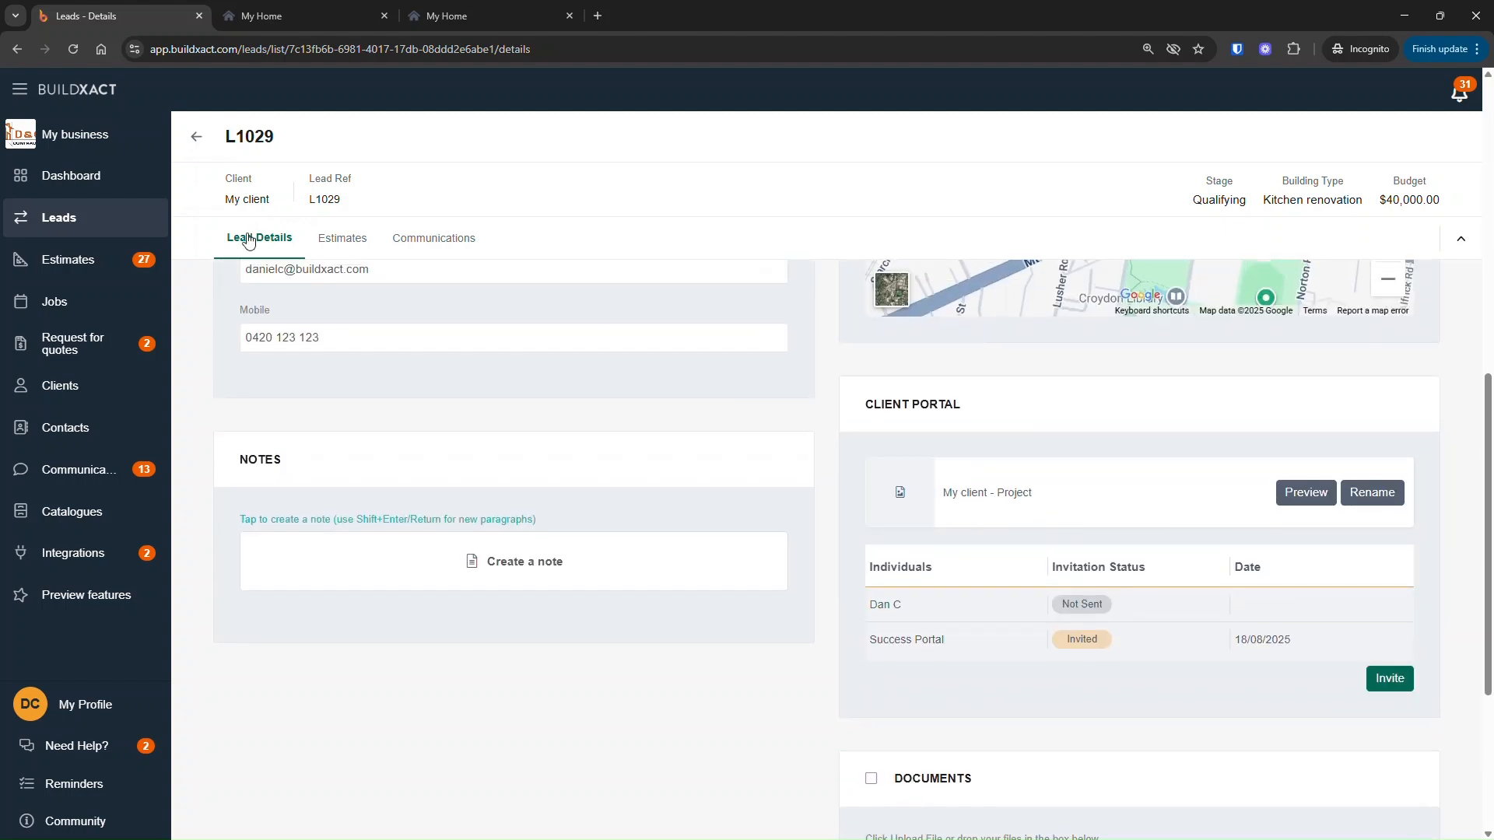
# - Open the Q1115 kitchen estimate and review its lead details and client portal section
pyautogui.click(101, 261)
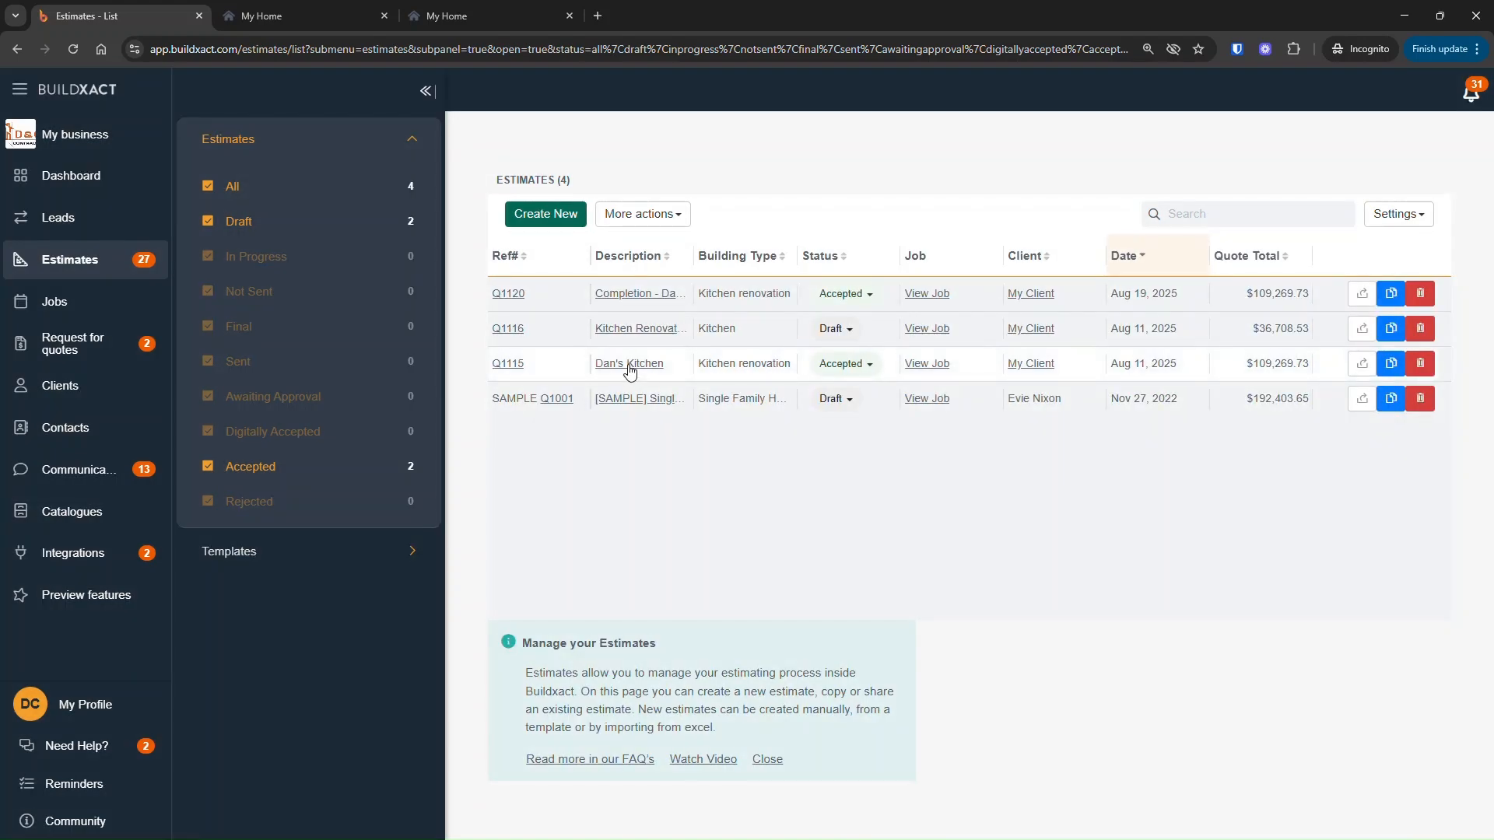
pyautogui.click(630, 366)
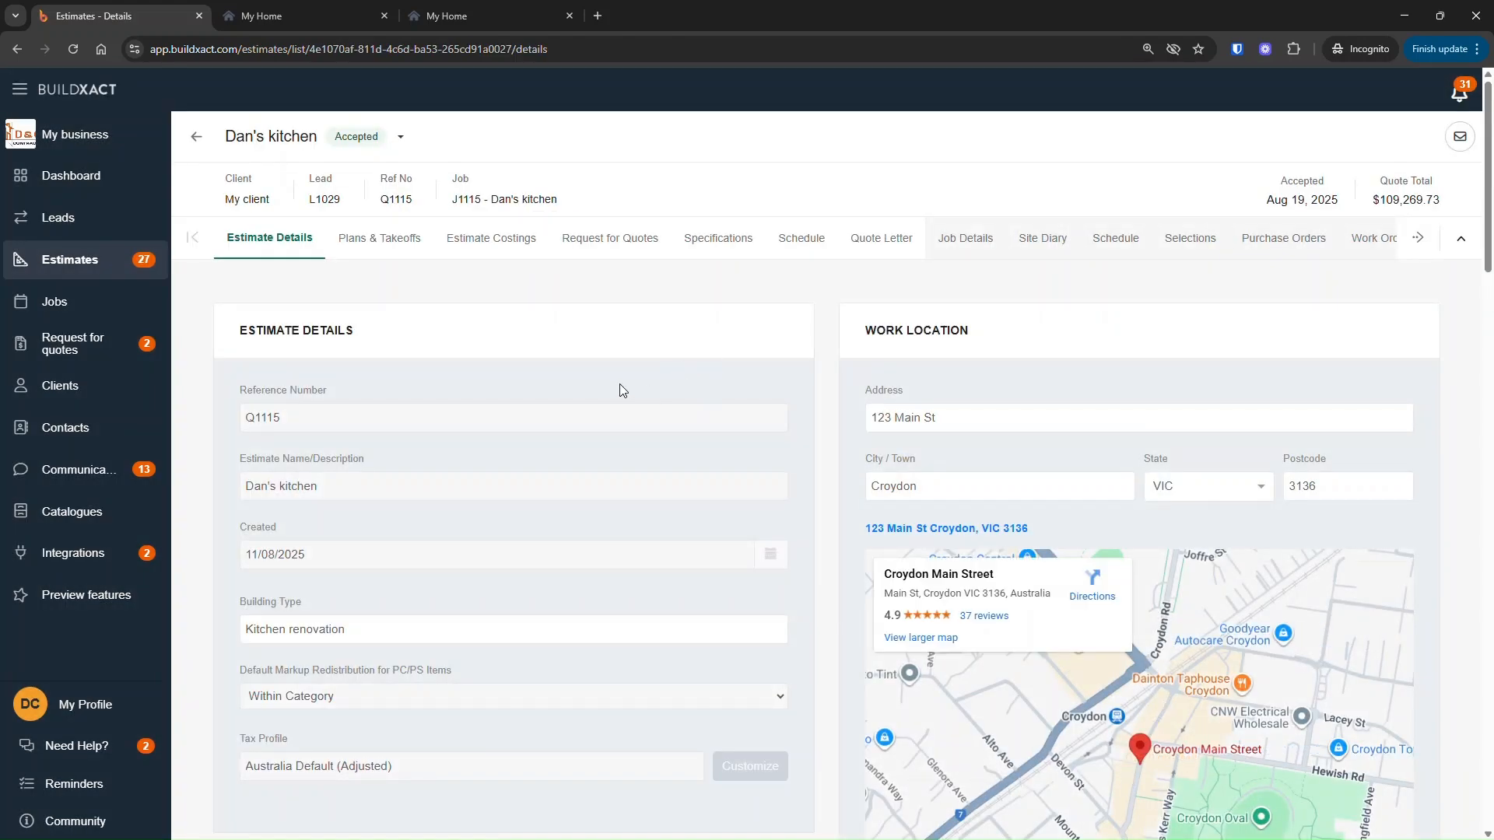
pyautogui.scroll(-12, 619, 393)
pyautogui.scroll(-2, 611, 400)
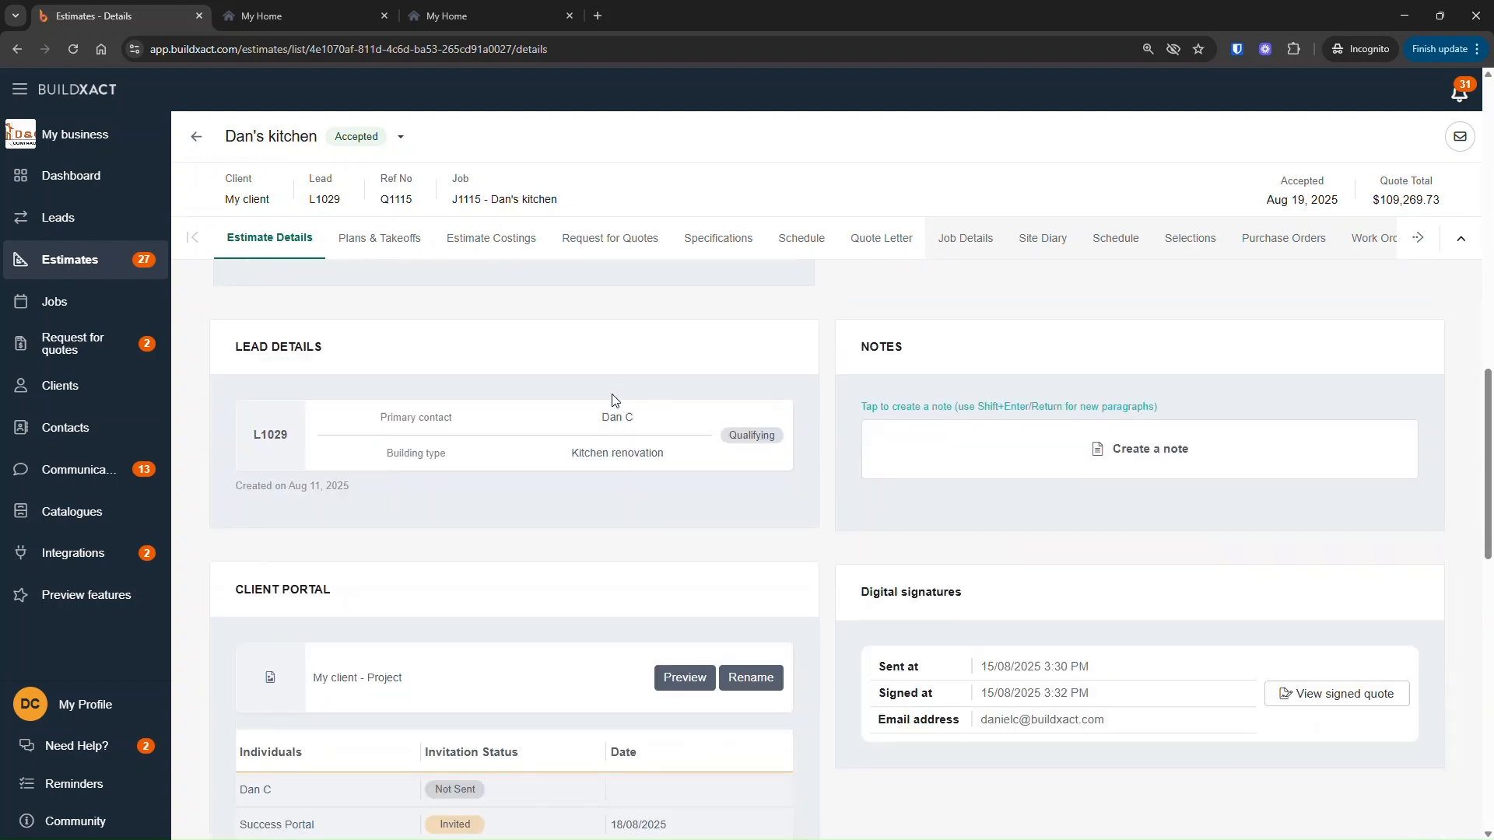
pyautogui.scroll(-2, 563, 607)
pyautogui.moveTo(252, 459); pyautogui.dragTo(427, 597)
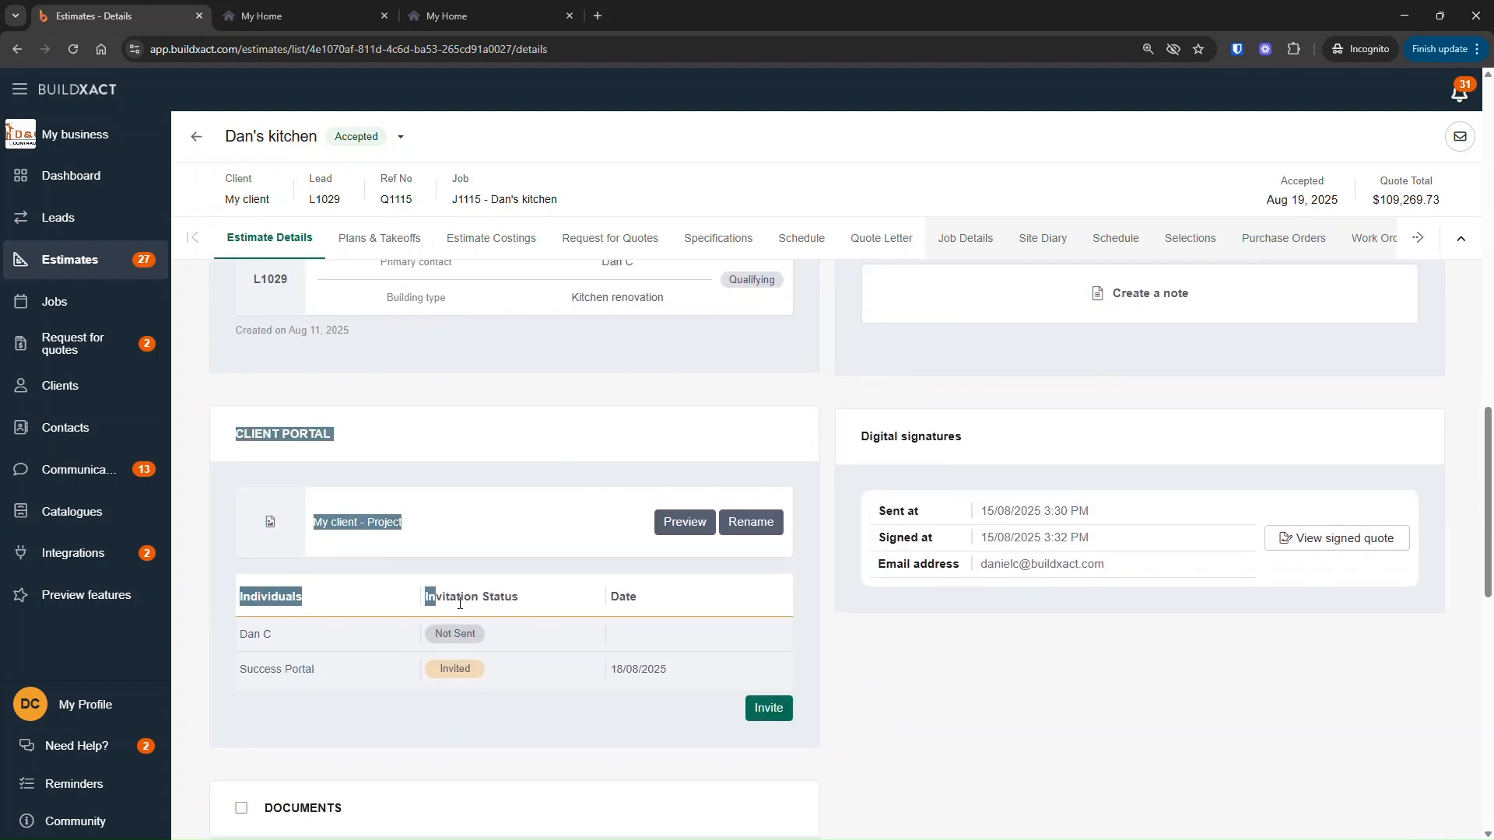
pyautogui.click(599, 715)
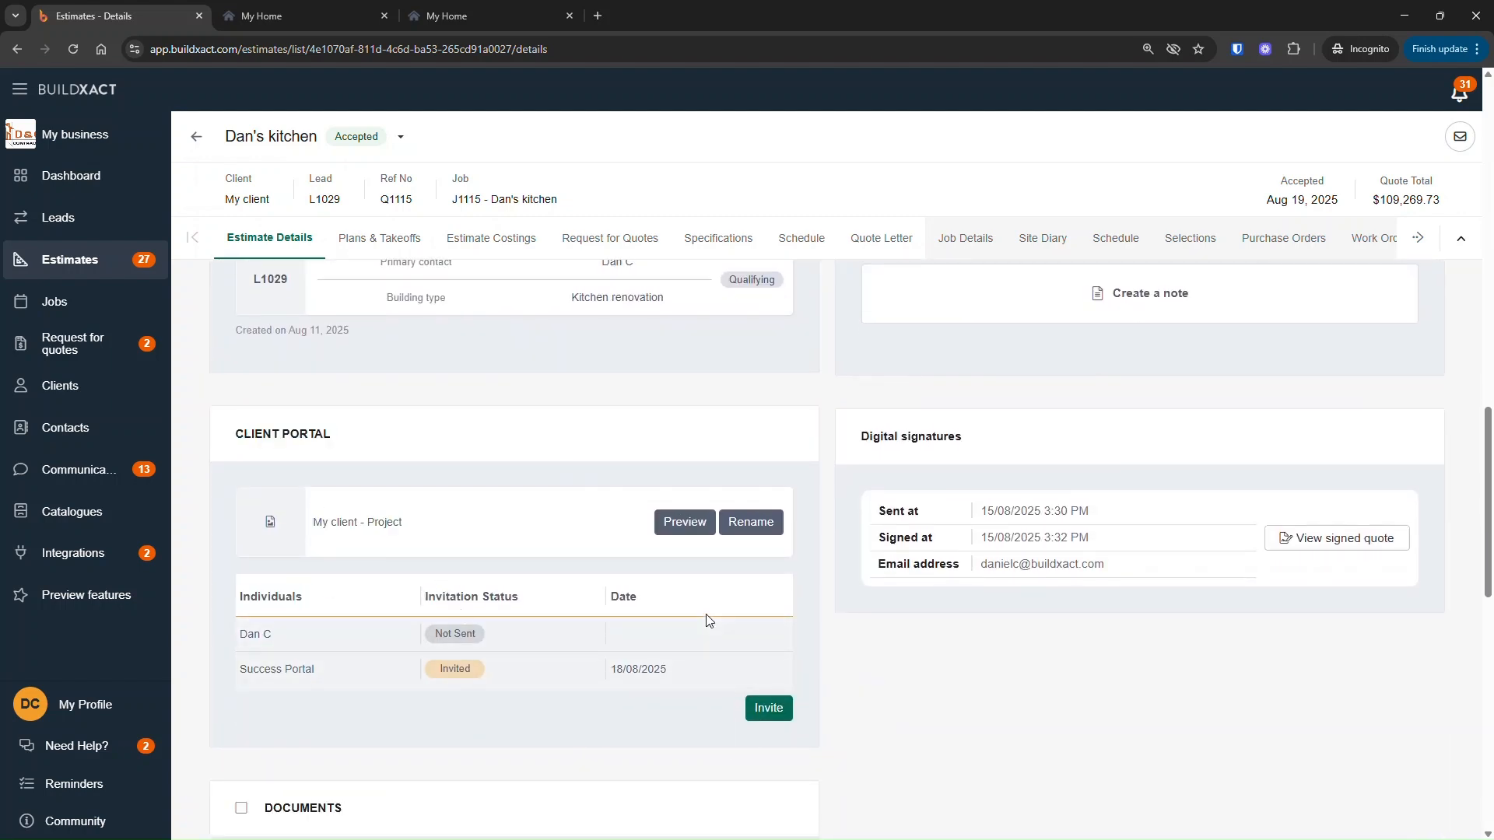
# - Switch to the My Home client portal, log out of it and close the duplicate portal tab
pyautogui.click(680, 515)
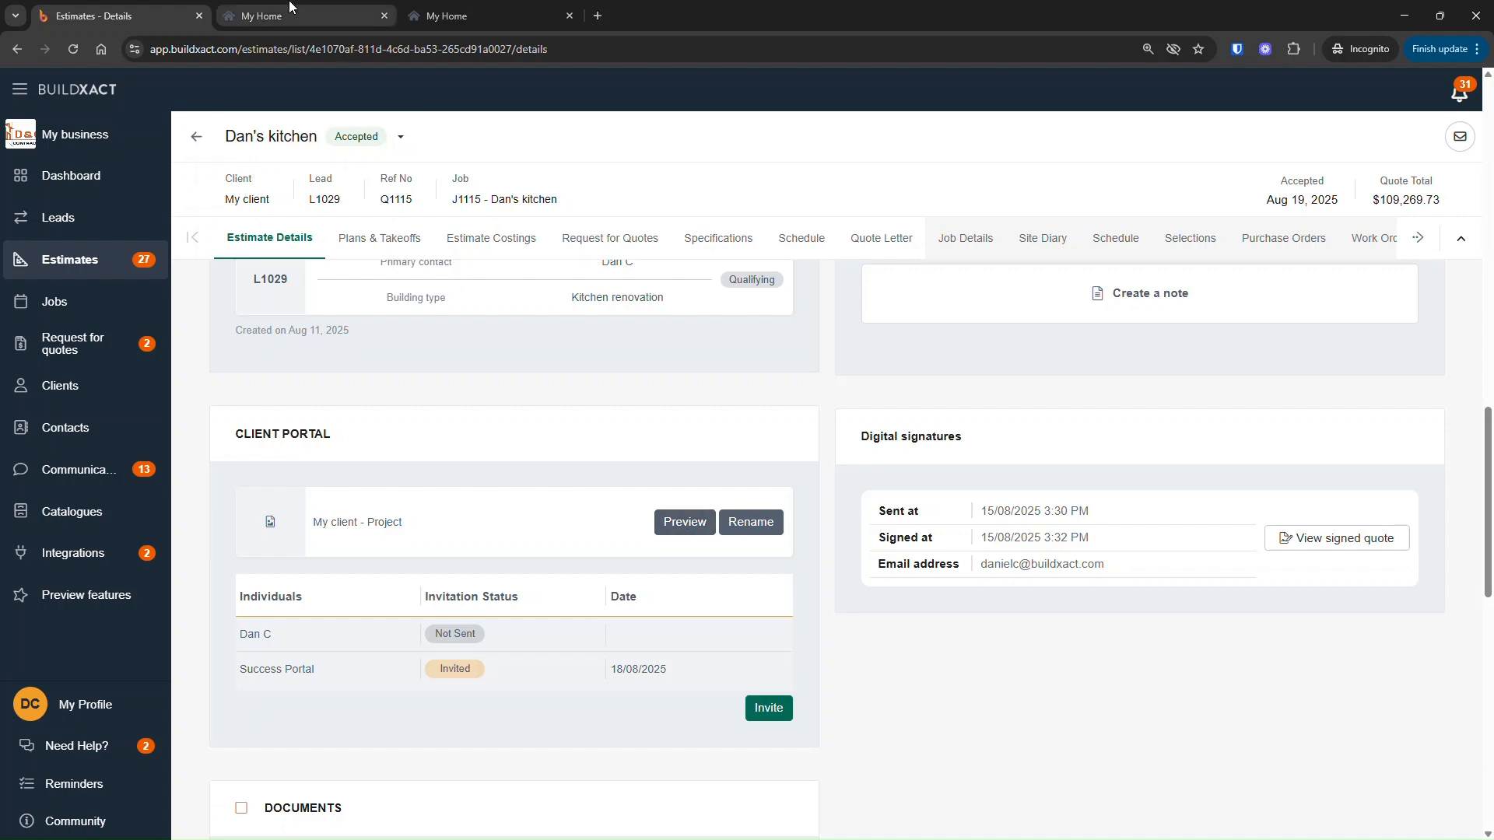
pyautogui.click(1409, 124)
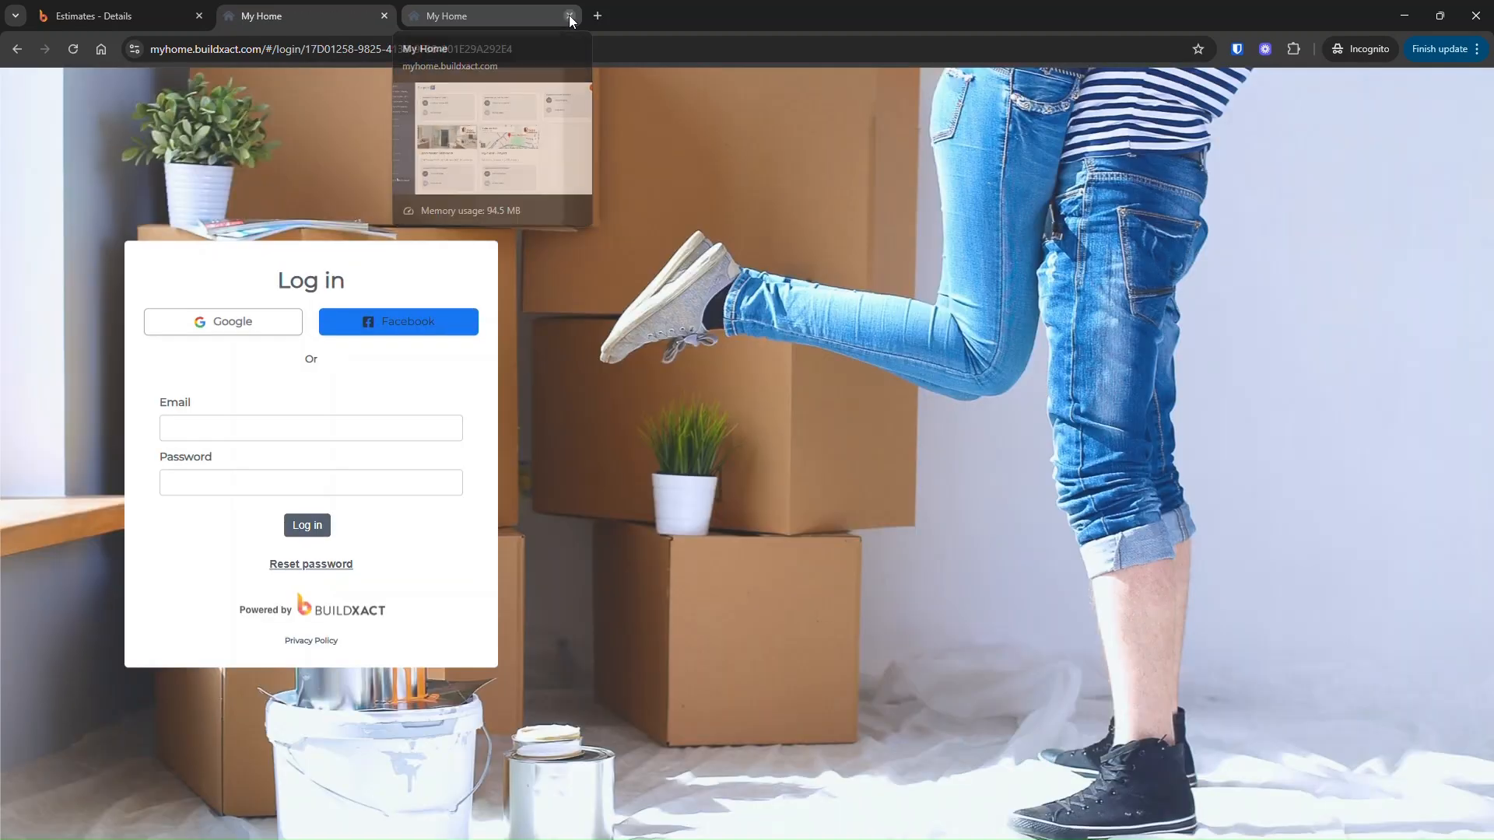
pyautogui.click(569, 15)
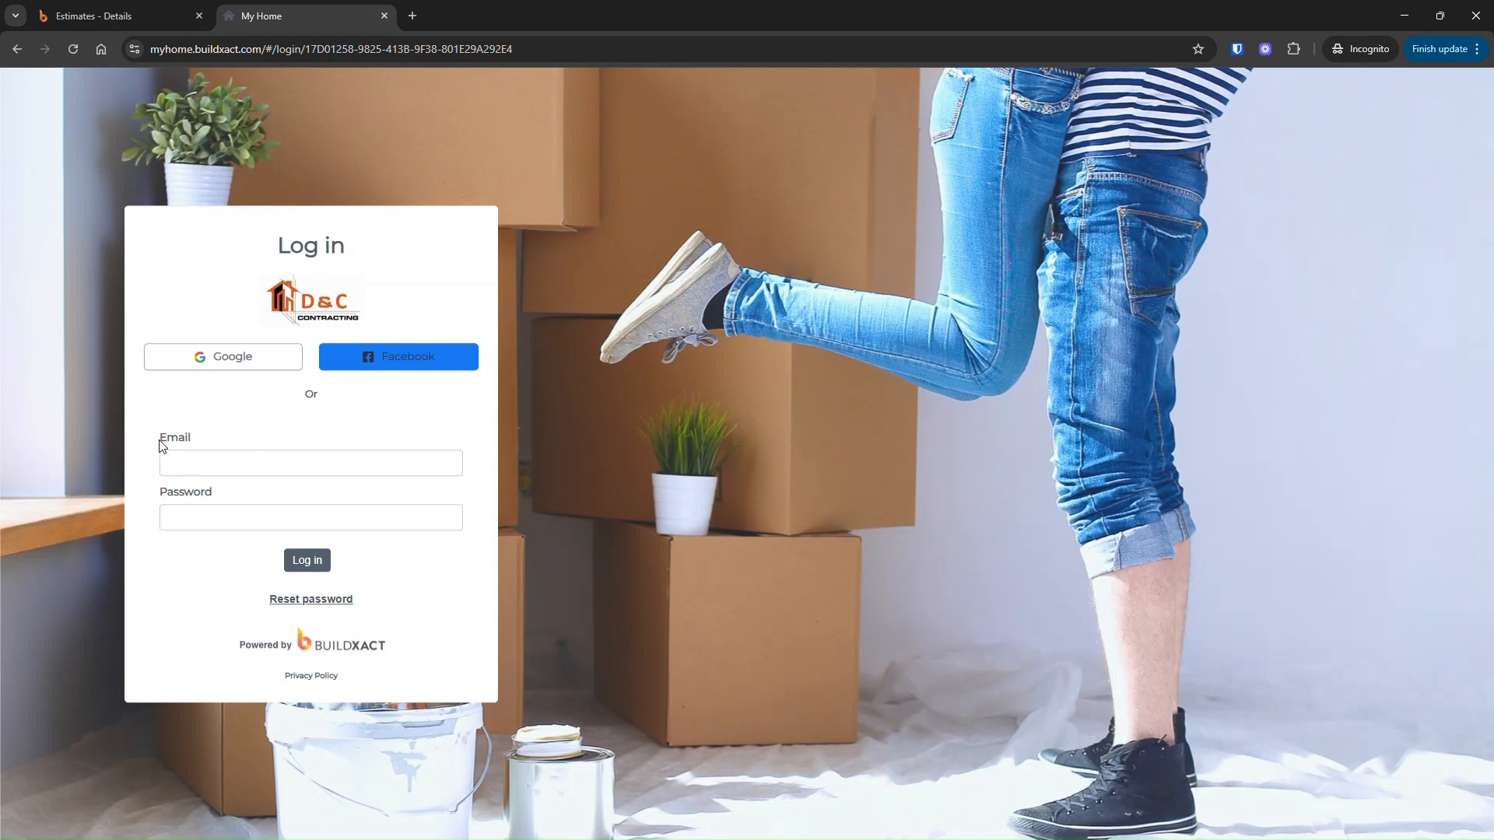
# - Log in to the client portal with the client account's saved email and password
pyautogui.moveTo(163, 441); pyautogui.dragTo(214, 535)
pyautogui.click(214, 558)
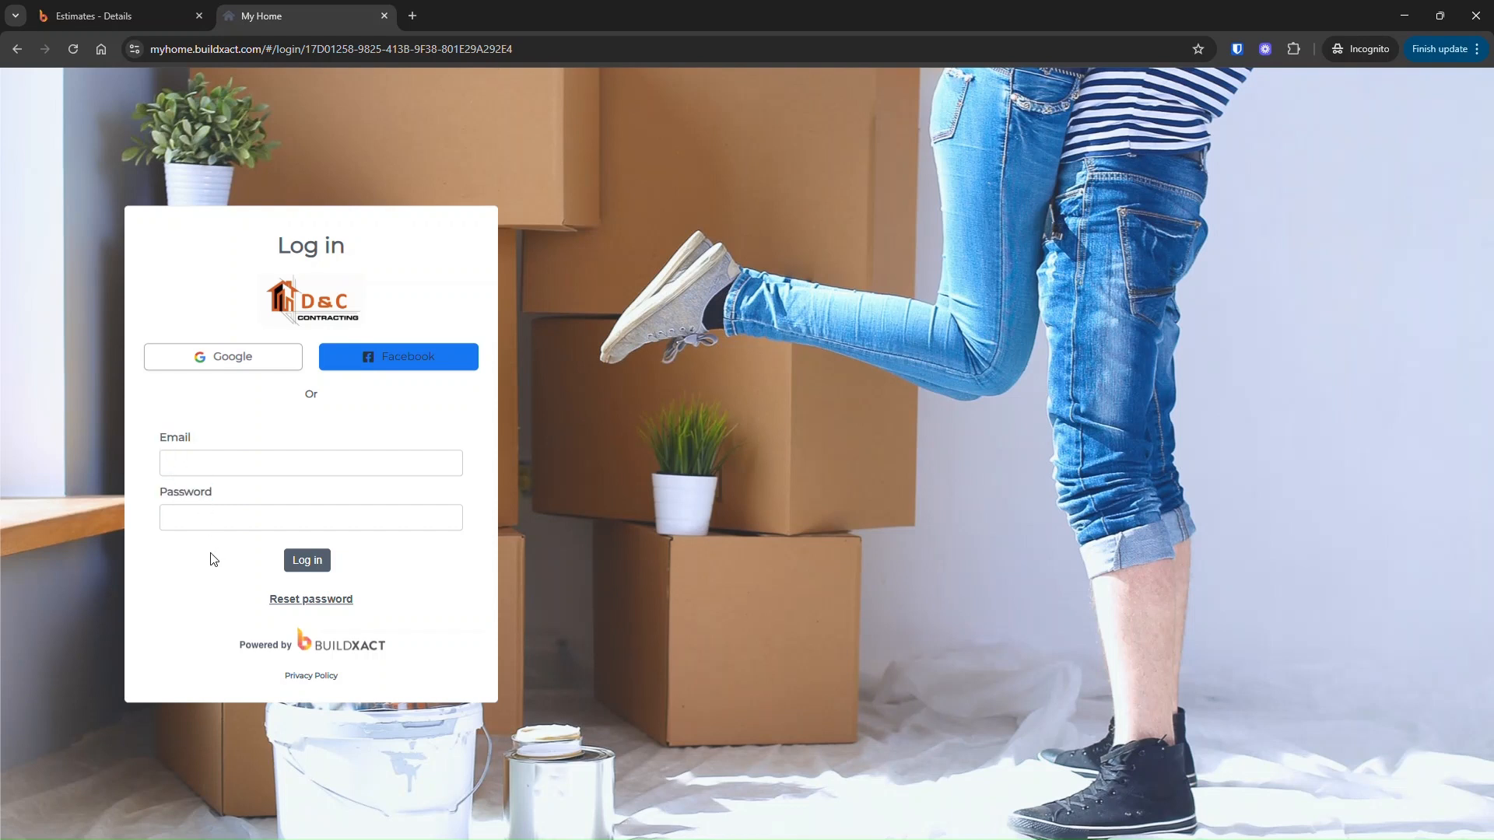
pyautogui.click(183, 462)
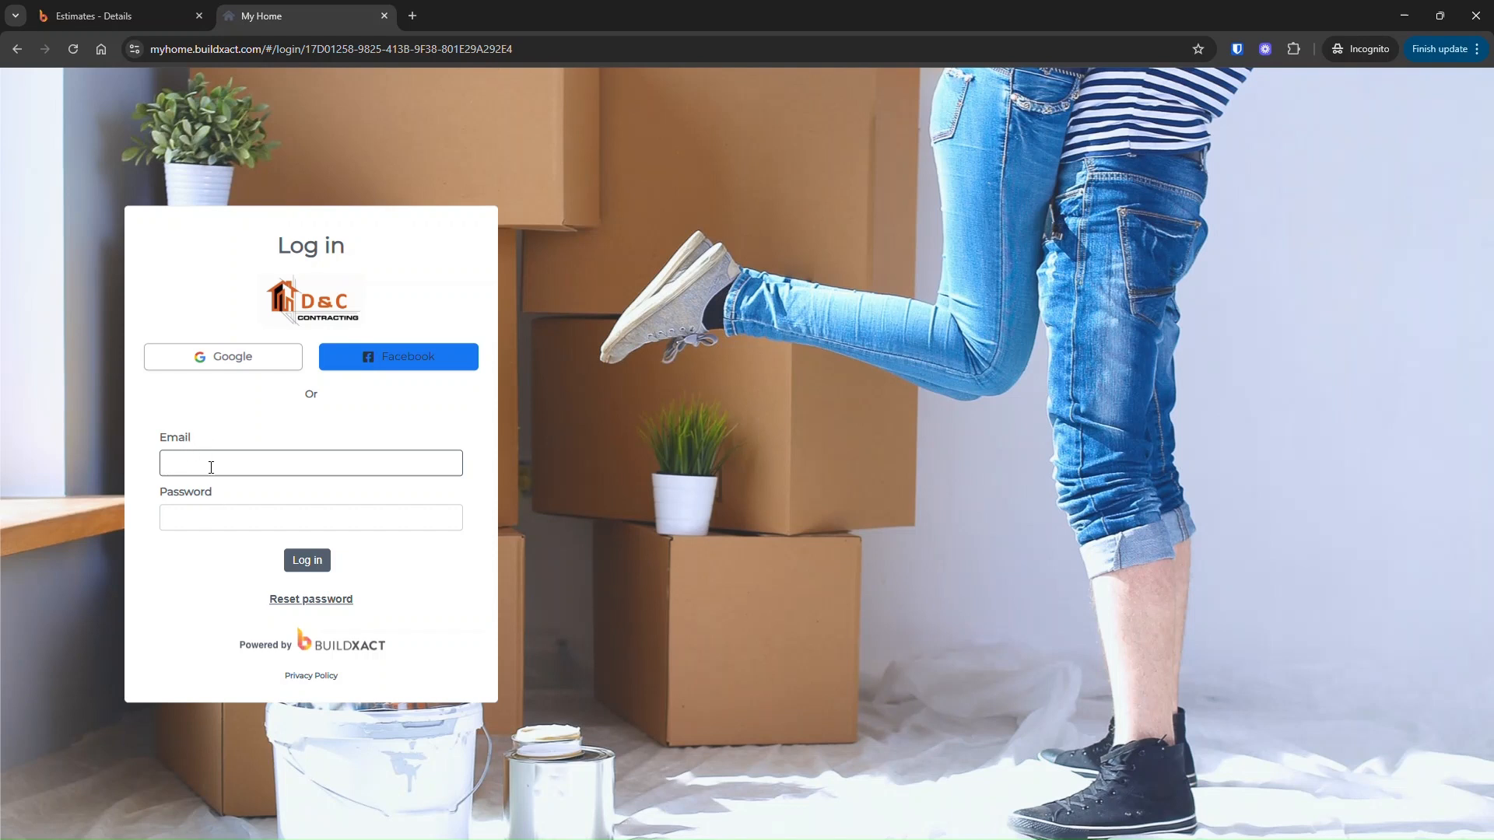
pyautogui.hotkey('ctrl', 'shift', 'l')
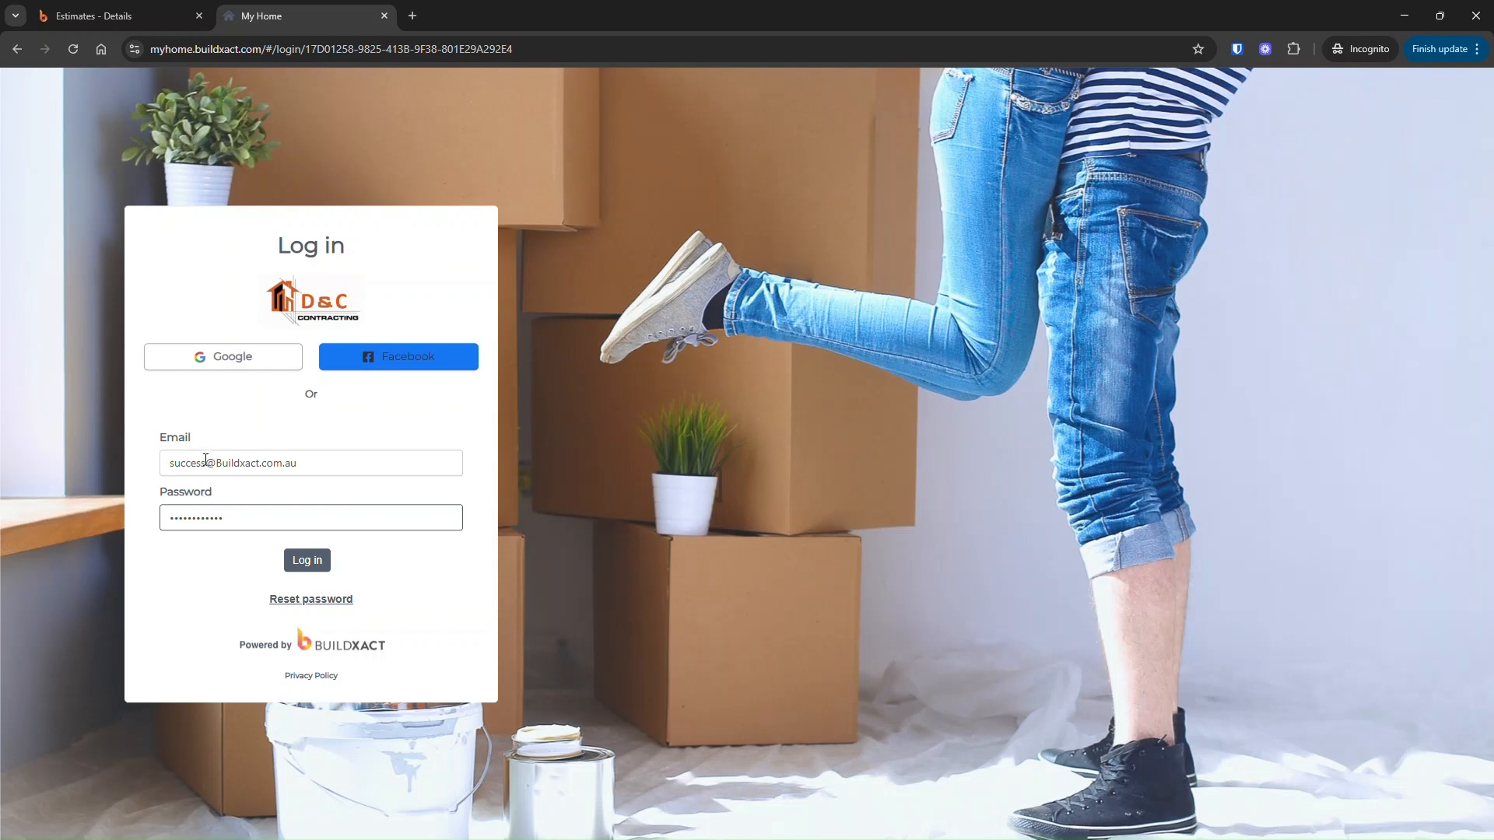
pyautogui.click(309, 563)
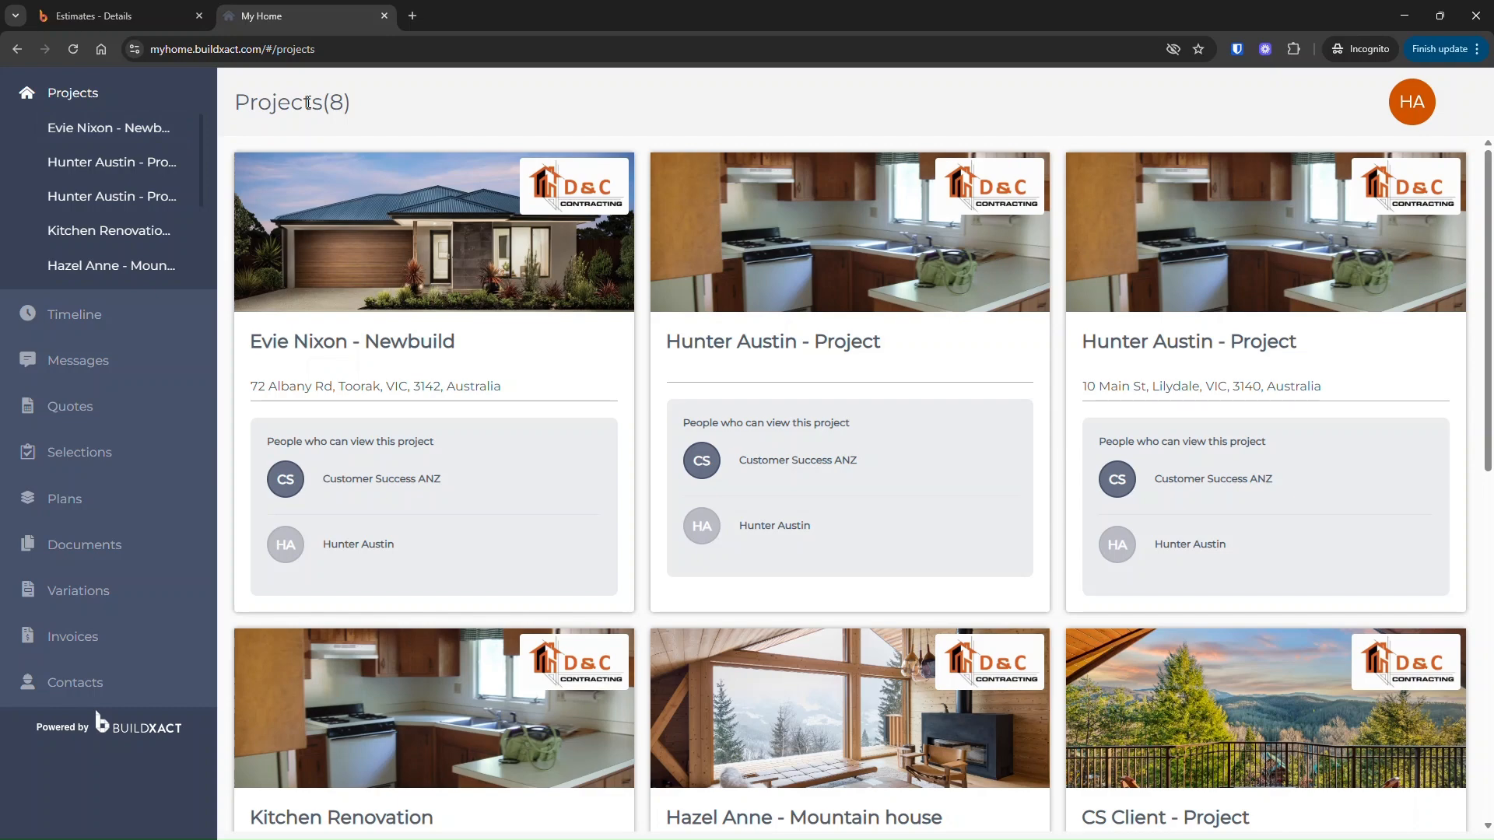
# - Examine all projects shared with the client in the portal, checking back against the client portal section of the Q1115 estimate
pyautogui.moveTo(327, 105); pyautogui.dragTo(374, 113)
pyautogui.scroll(-5, 465, 554)
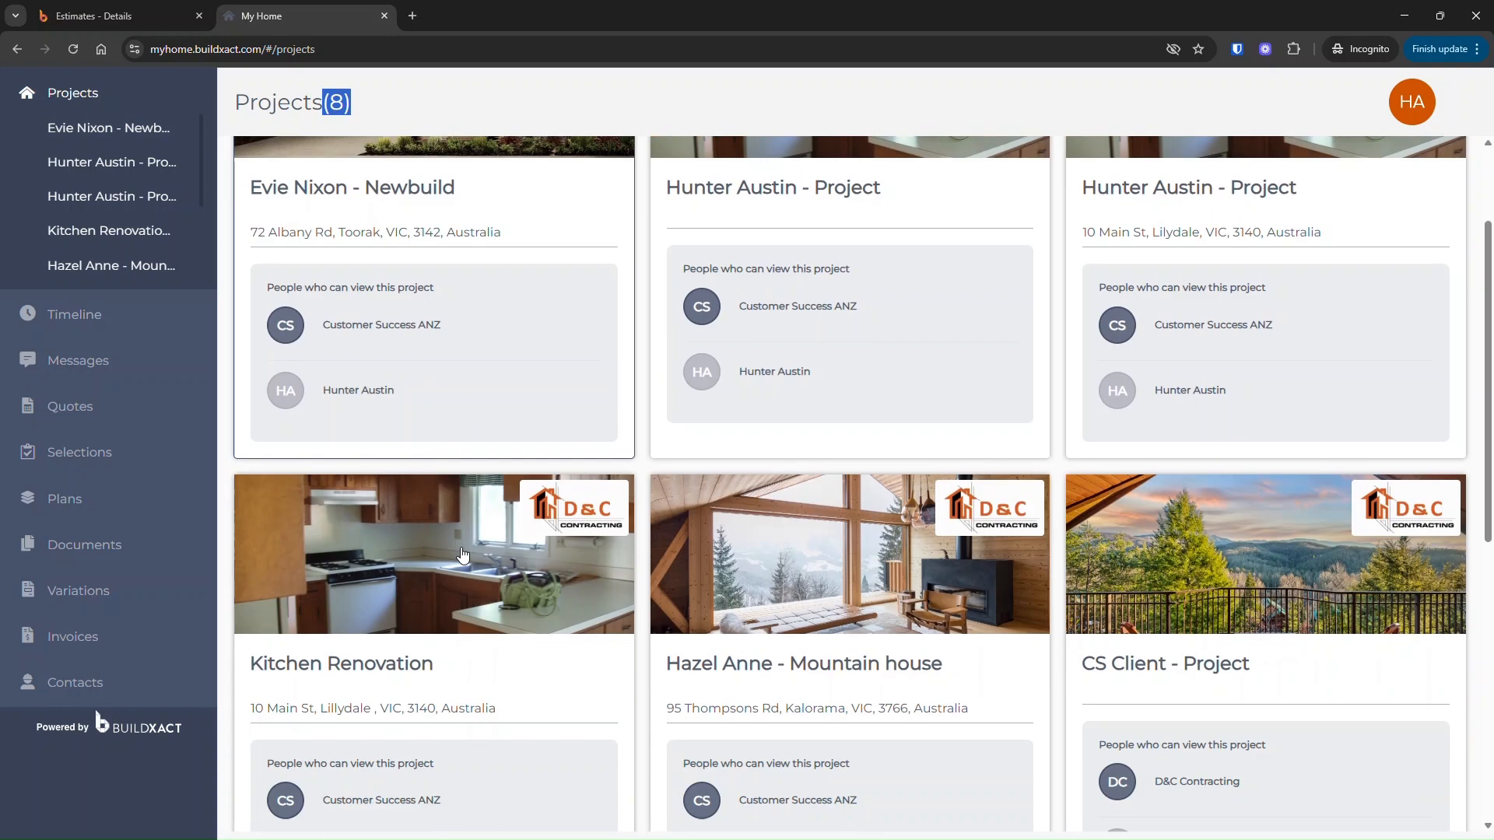
pyautogui.scroll(-3, 717, 604)
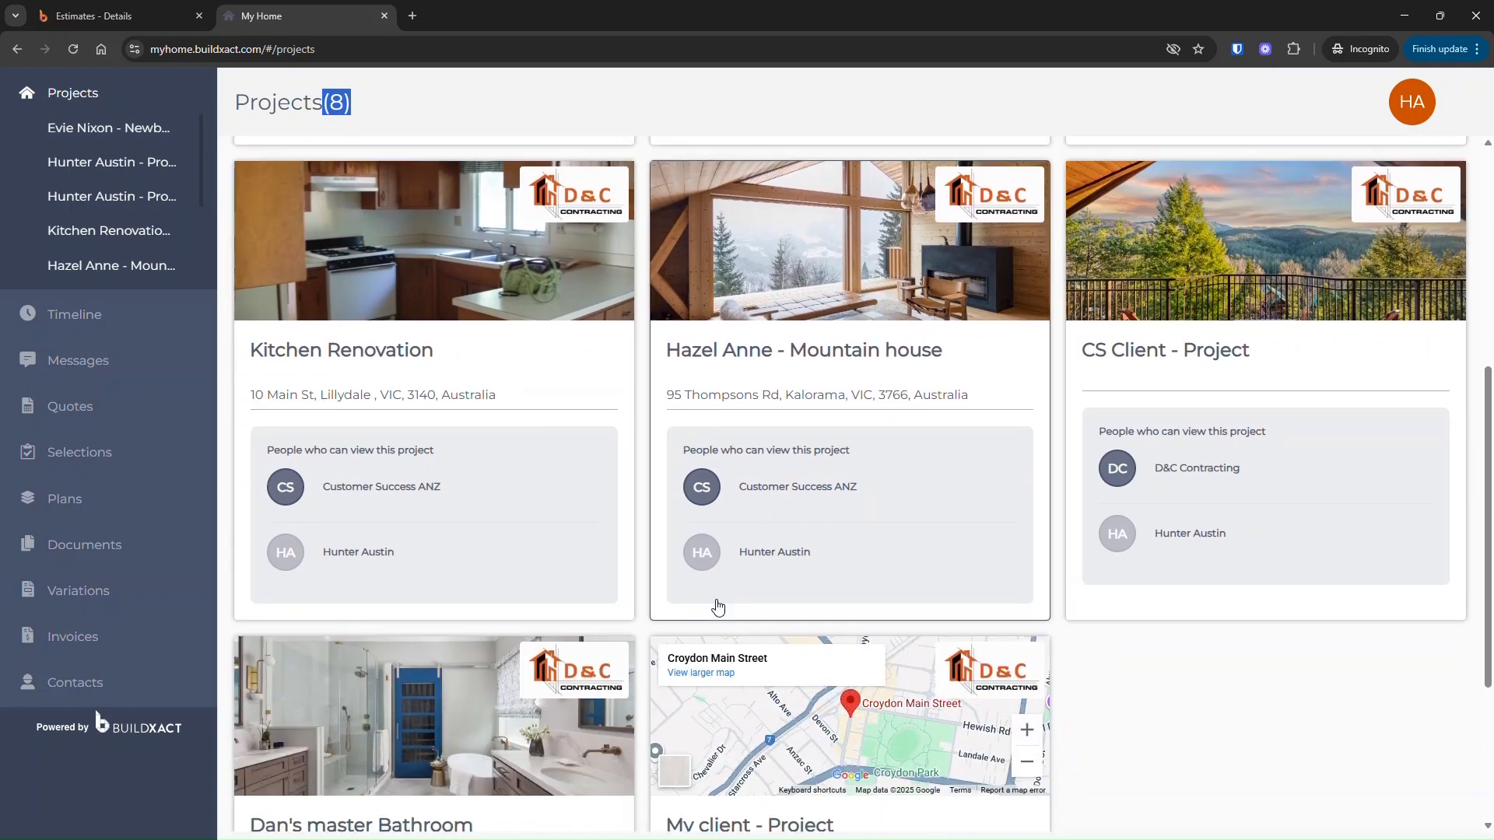
pyautogui.scroll(-2, 413, 616)
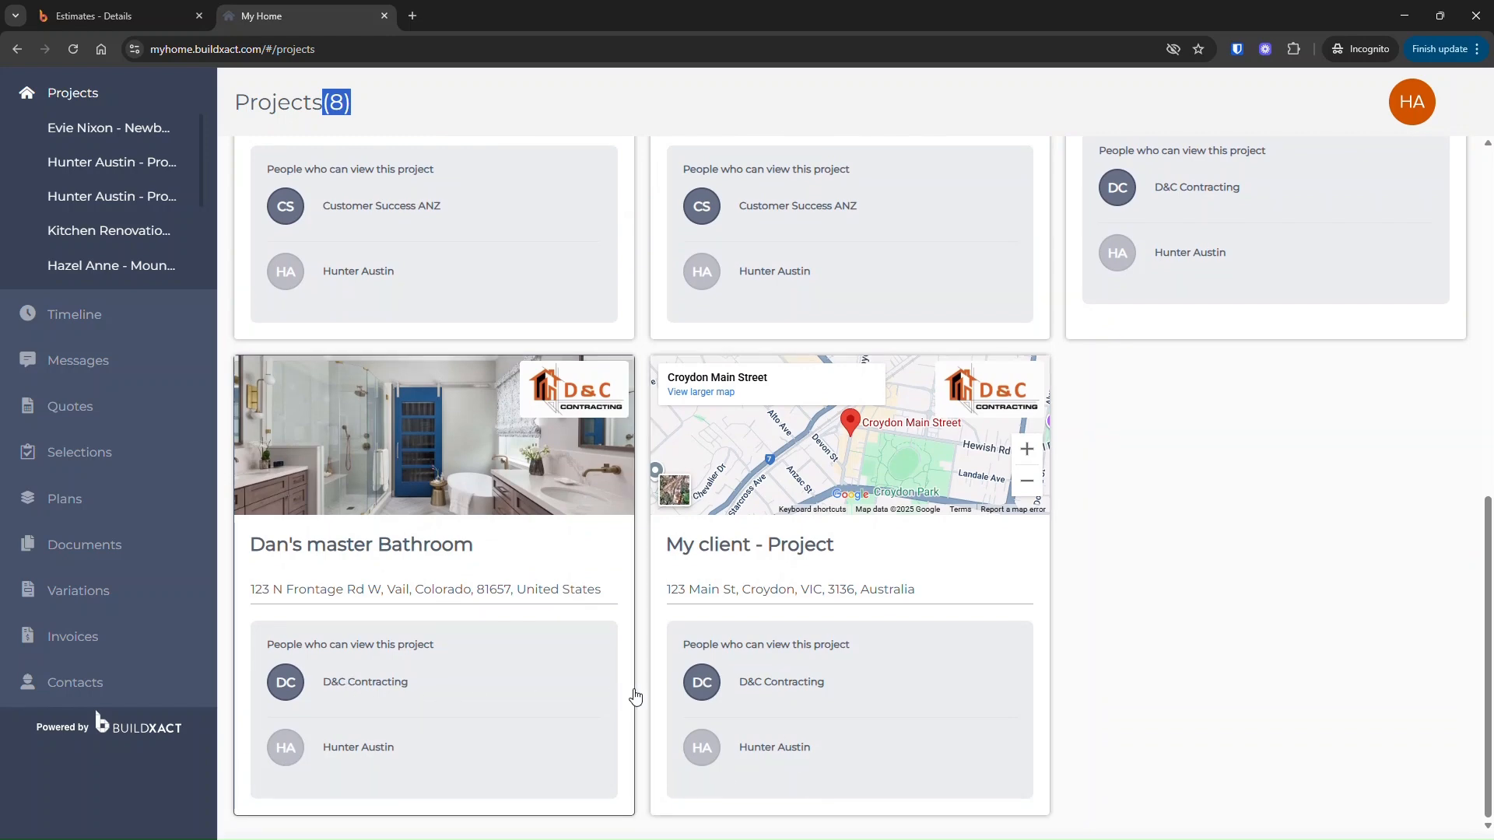
pyautogui.scroll(8, 662, 674)
pyautogui.scroll(1, 662, 674)
pyautogui.click(386, 116)
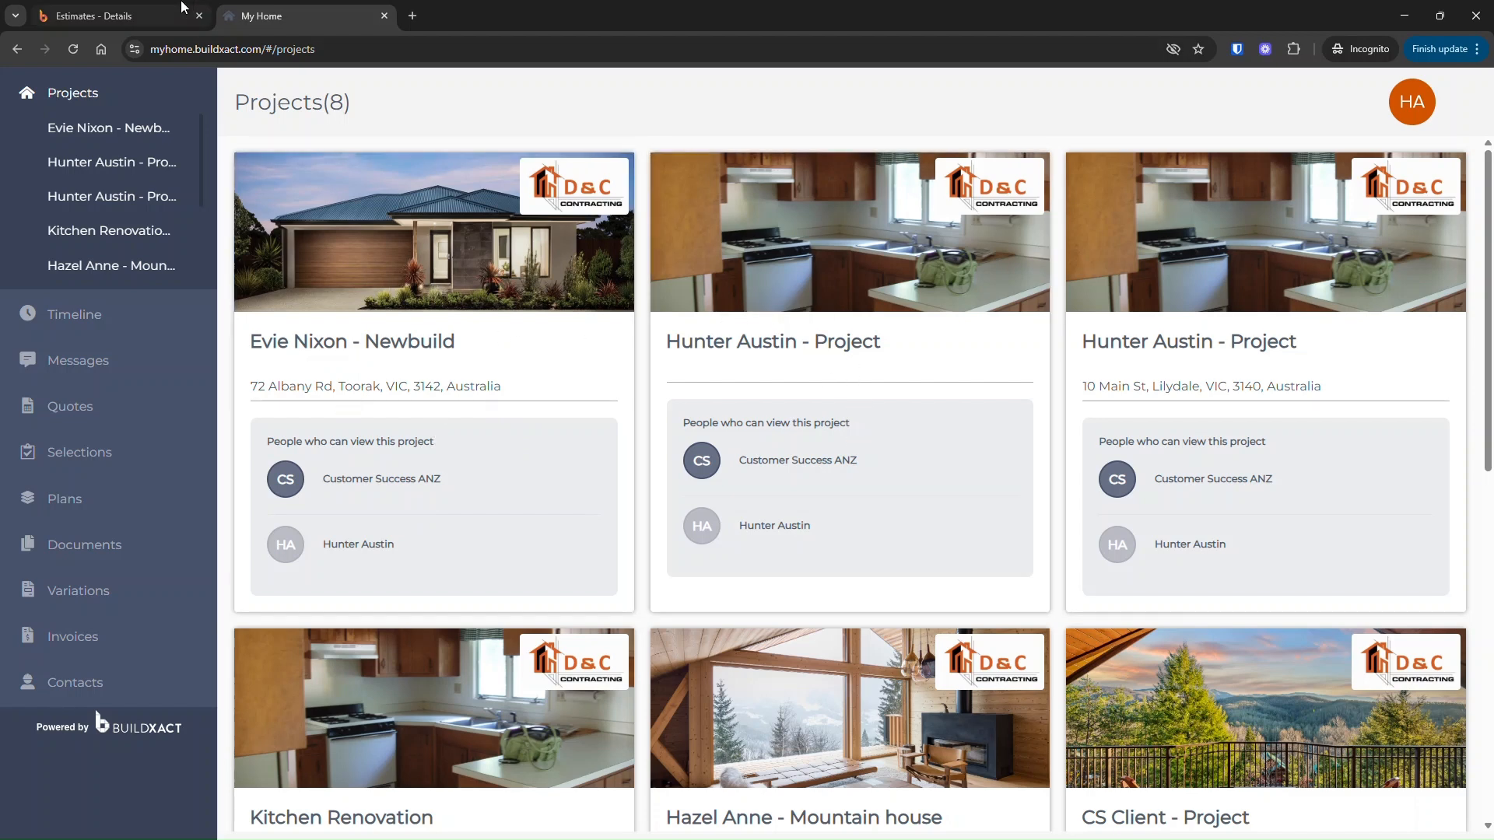
pyautogui.click(117, 15)
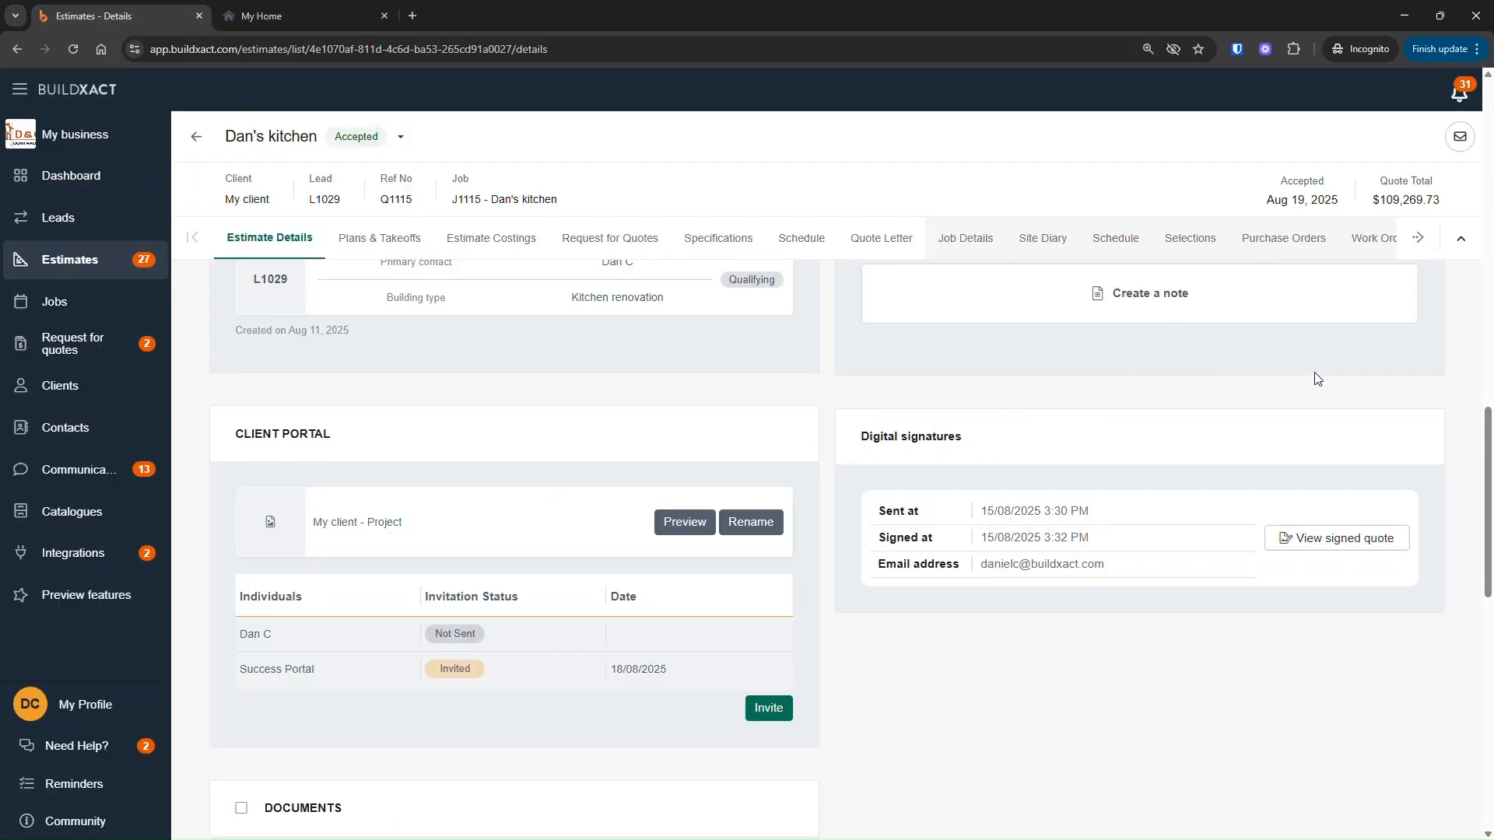
pyautogui.click(296, 16)
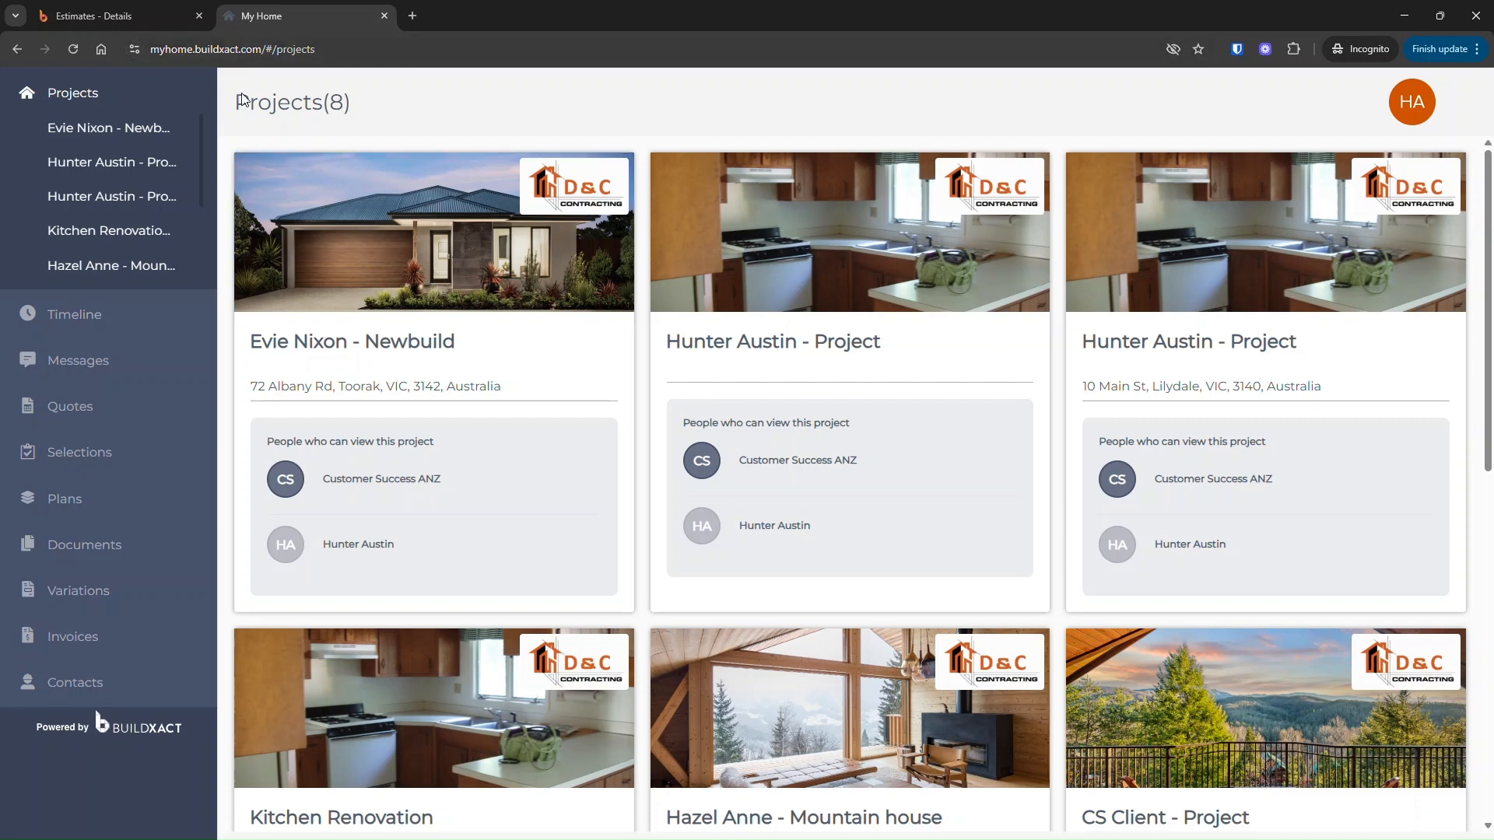
# - Open "My client - Project" from the portal's project list
pyautogui.moveTo(234, 101); pyautogui.dragTo(351, 107)
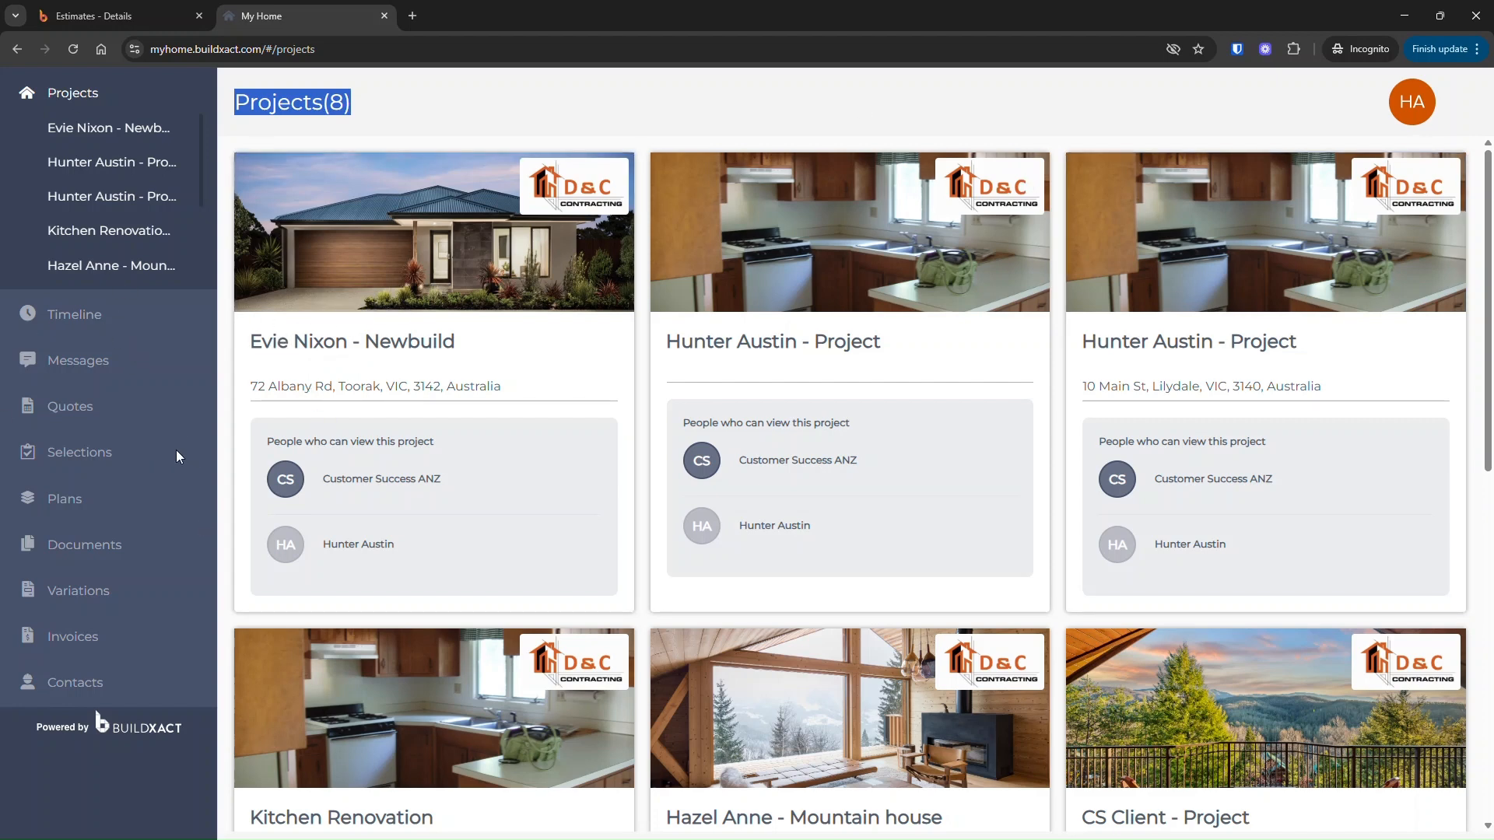
pyautogui.scroll(-2, 107, 234)
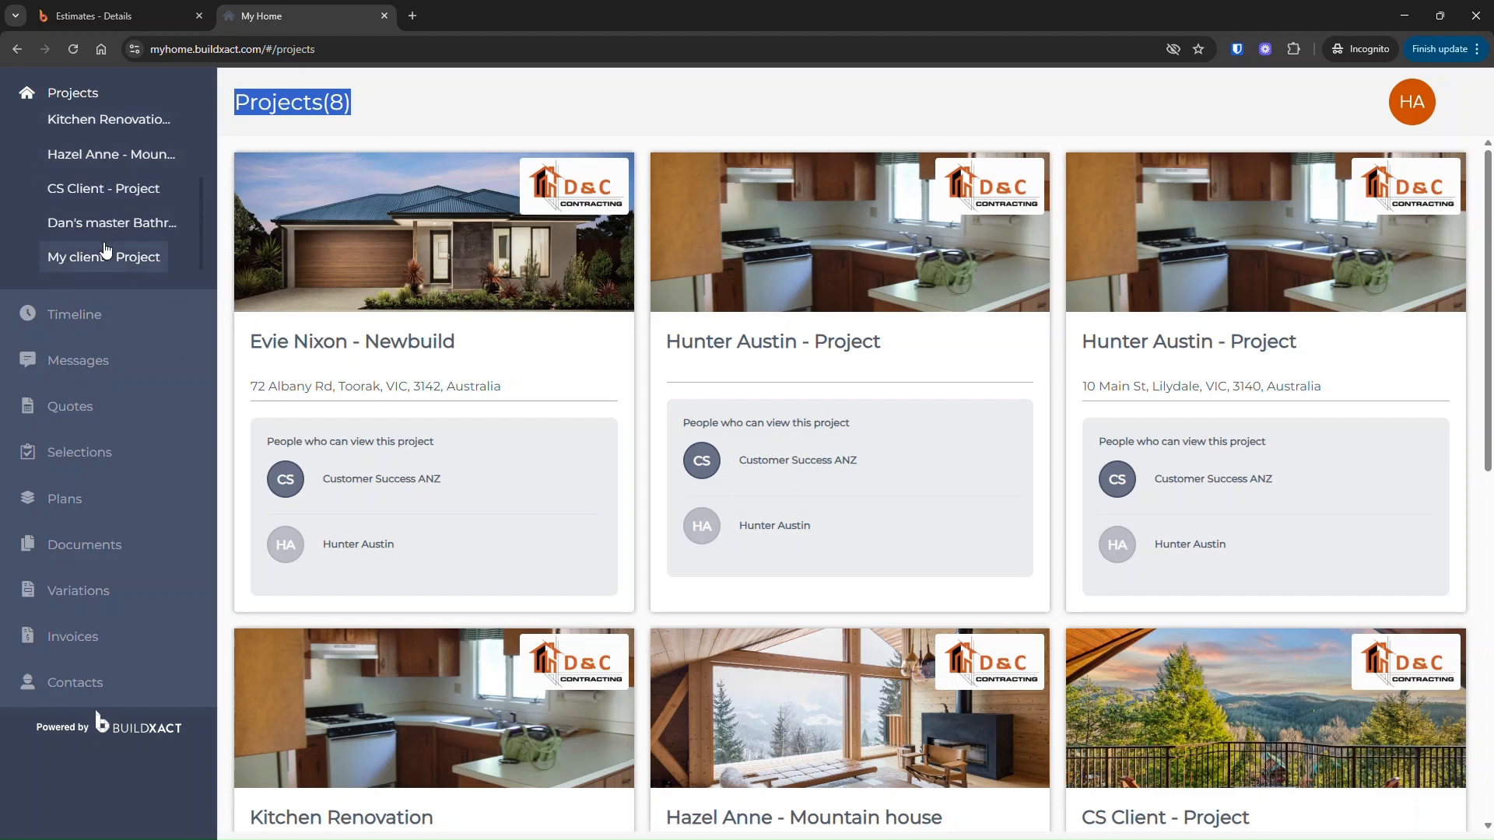
pyautogui.click(104, 257)
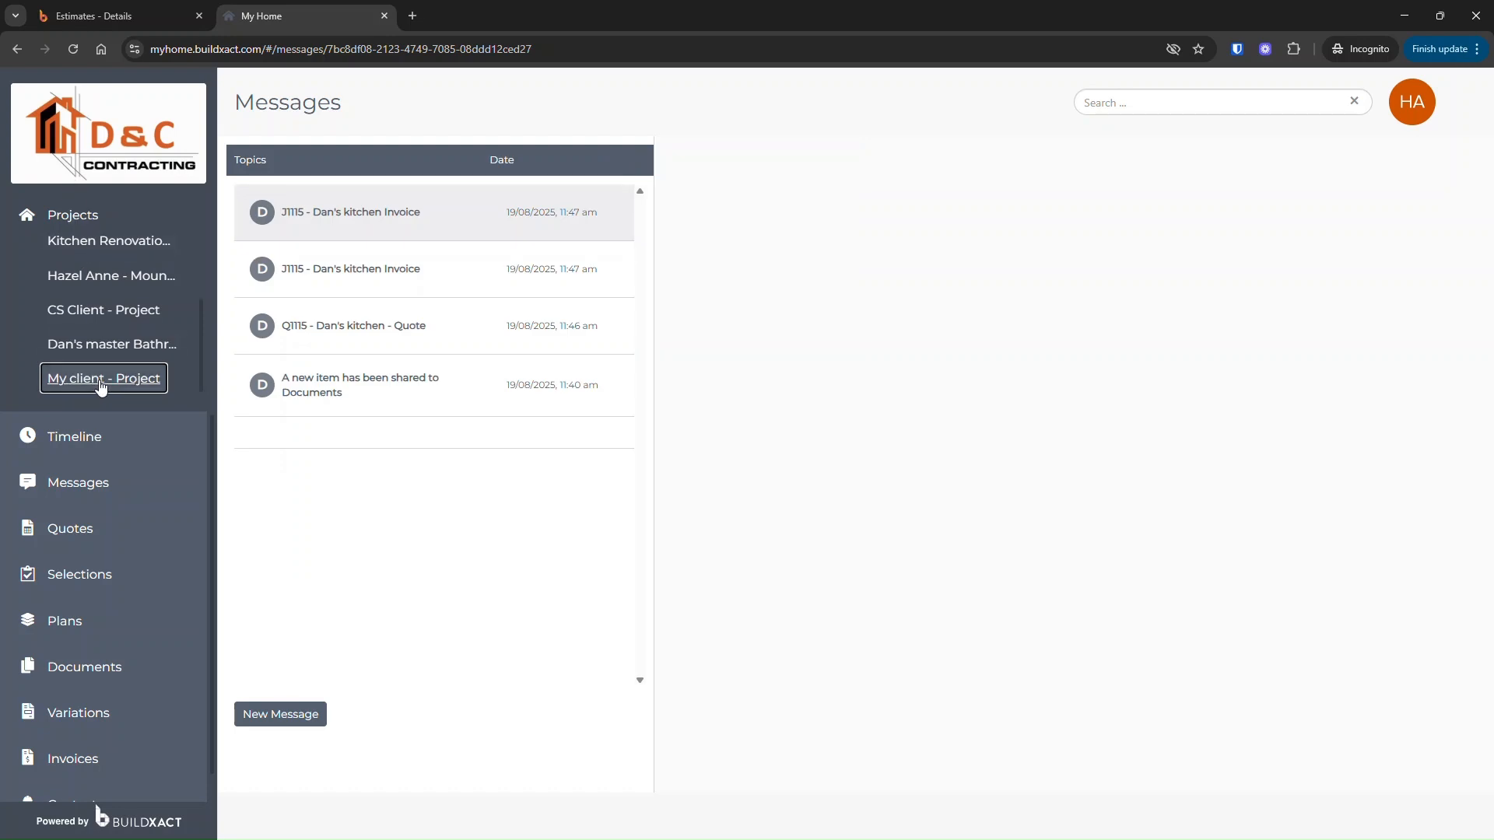
# - Return to the list of all portal projects and reopen "My client - Project" from its project card
pyautogui.click(58, 216)
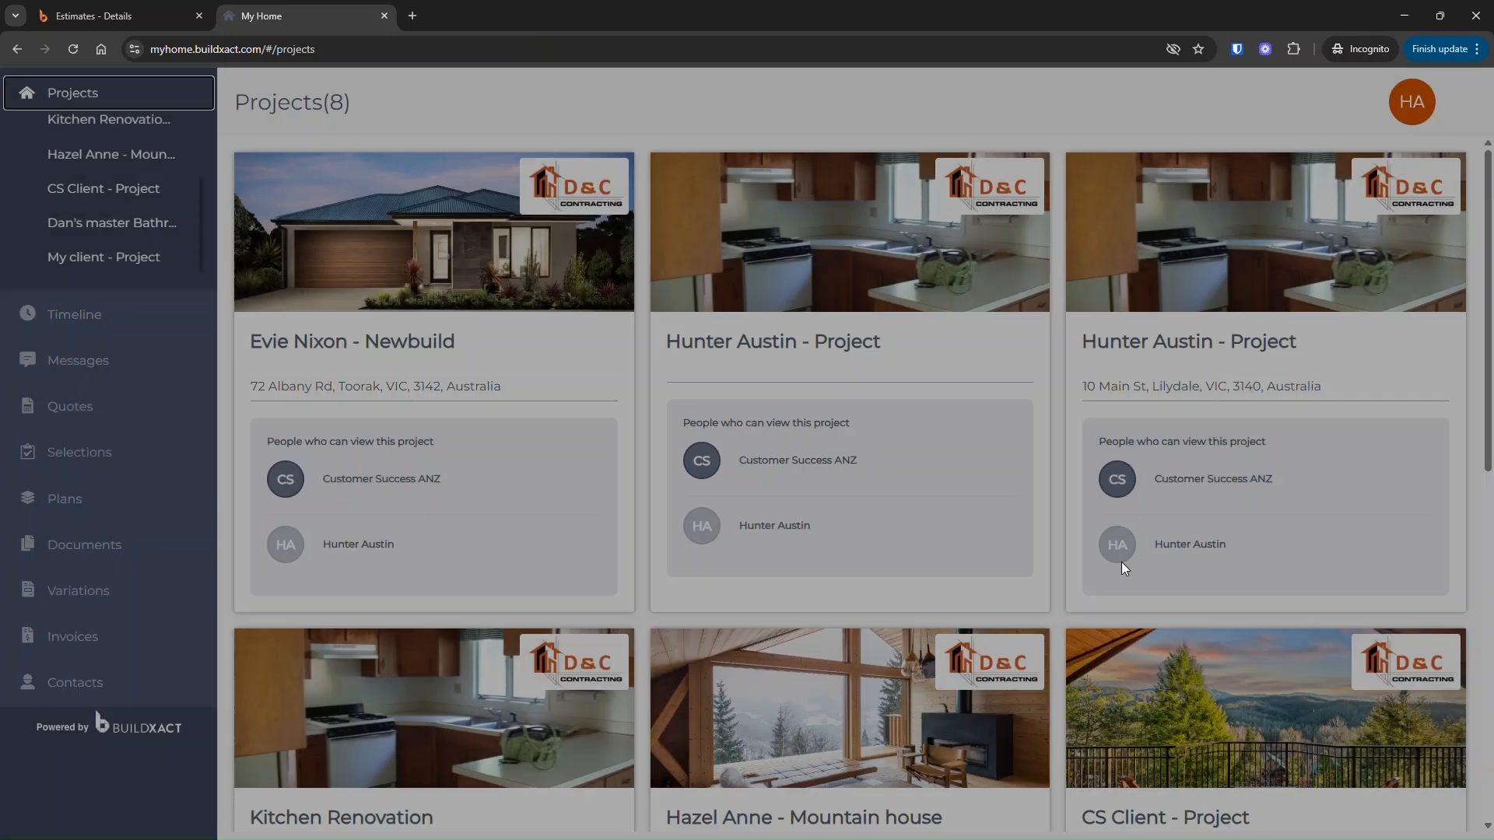
pyautogui.scroll(-10, 1136, 557)
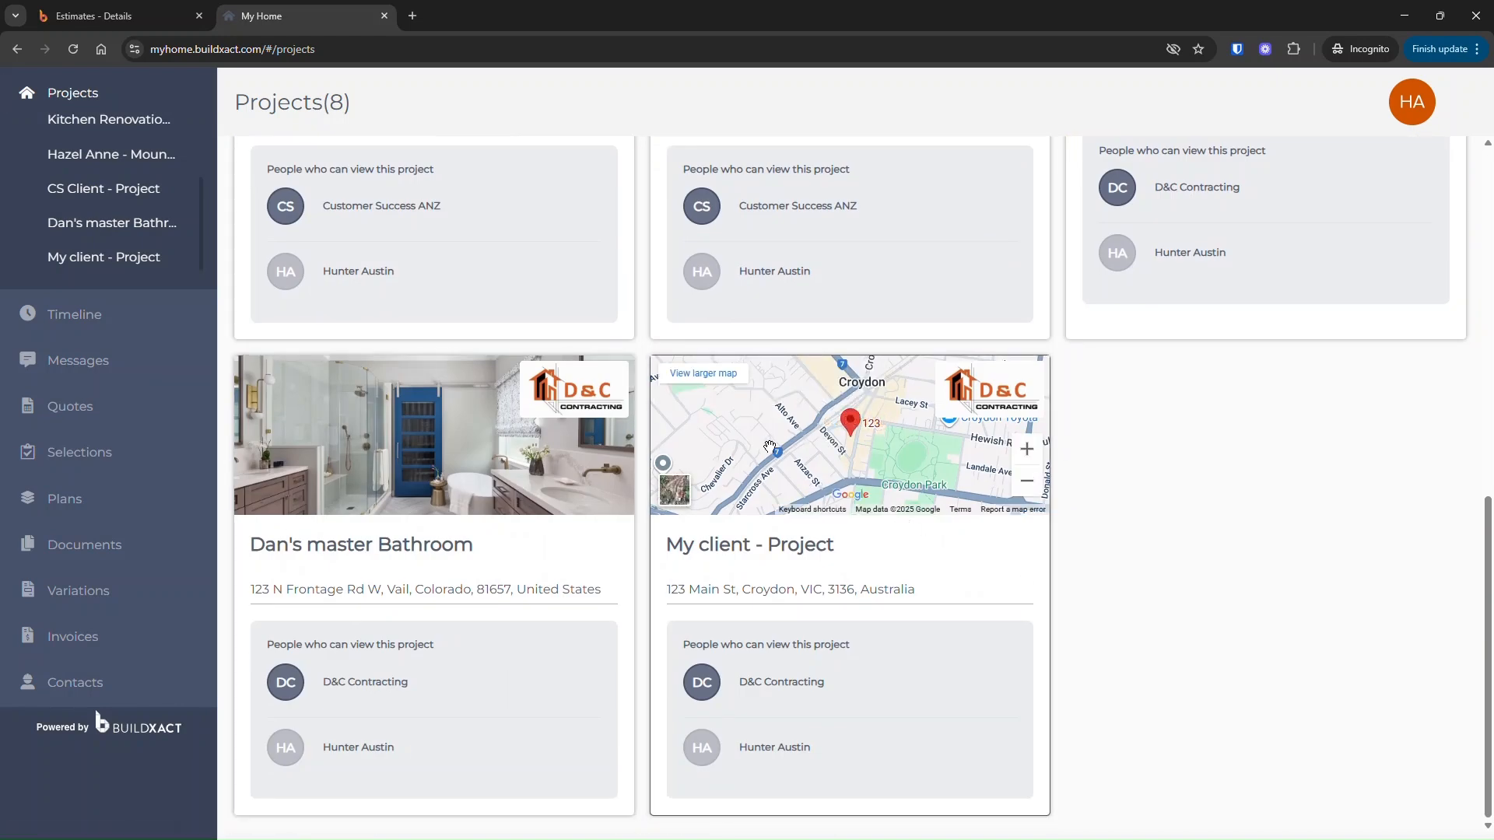
pyautogui.click(859, 558)
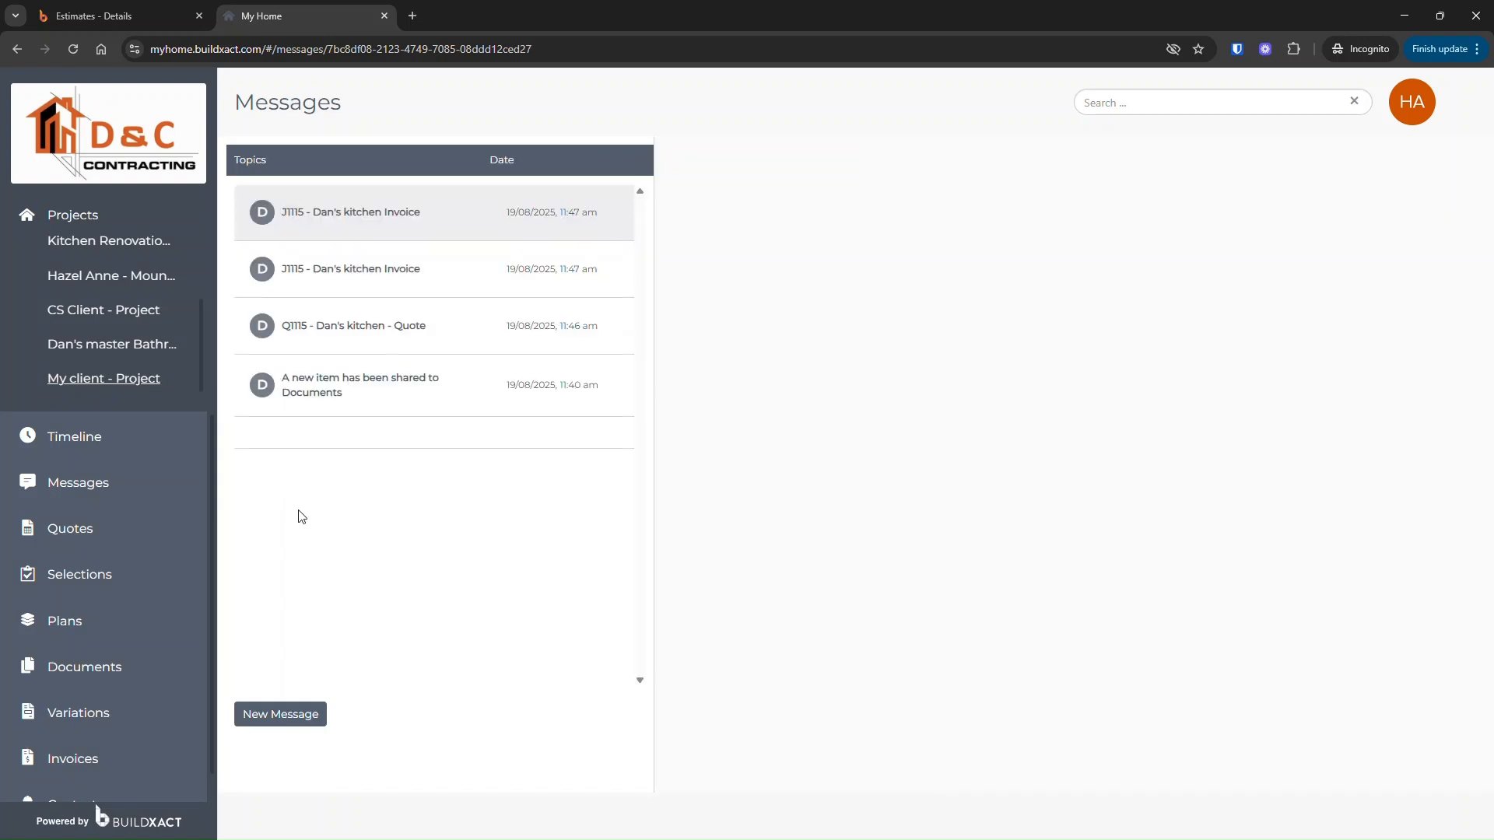
# - Examine the project's timeline update about the installed oven and its message topics
pyautogui.click(126, 446)
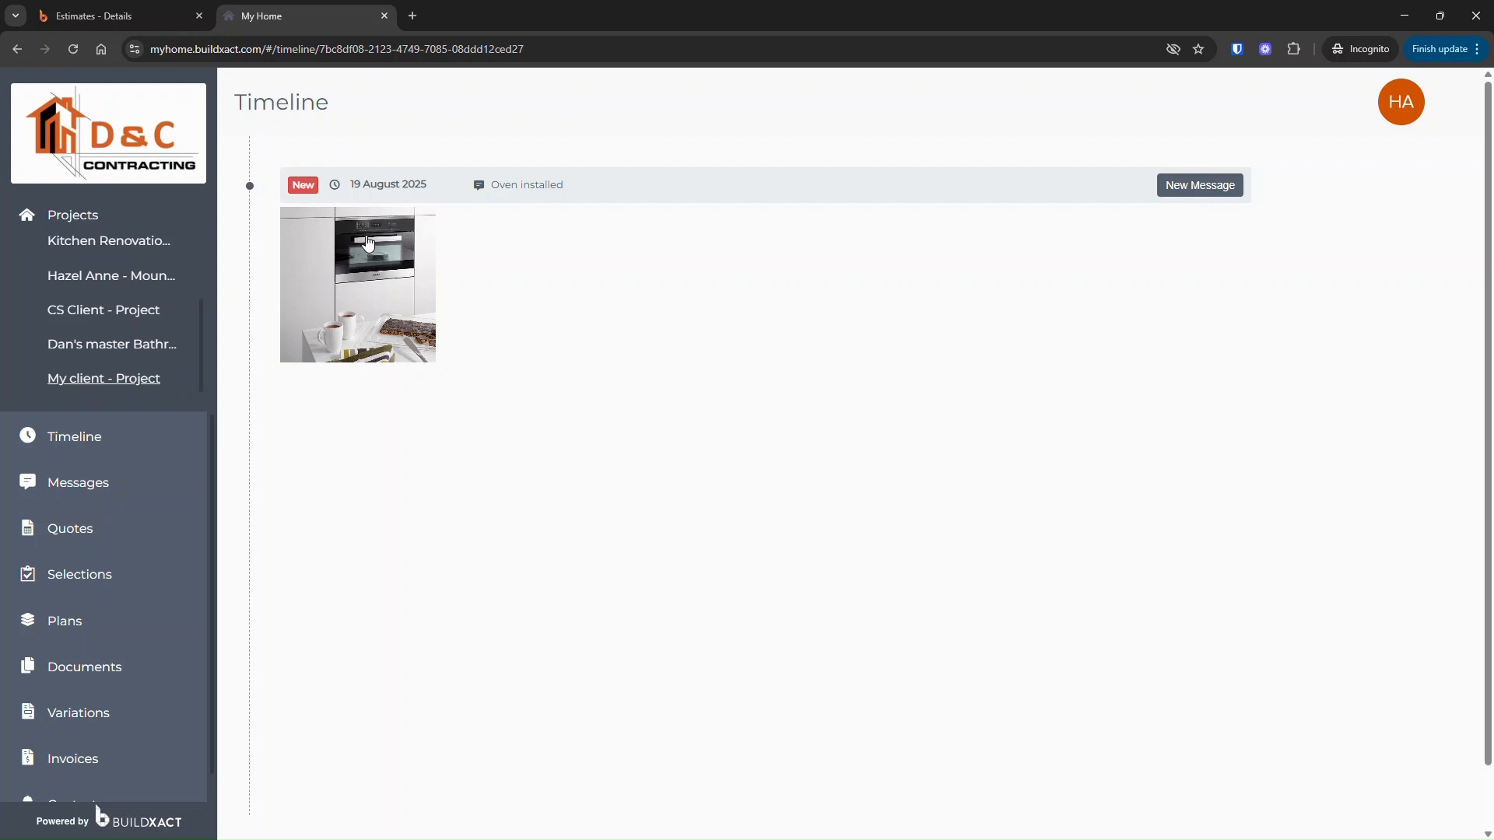
pyautogui.click(133, 488)
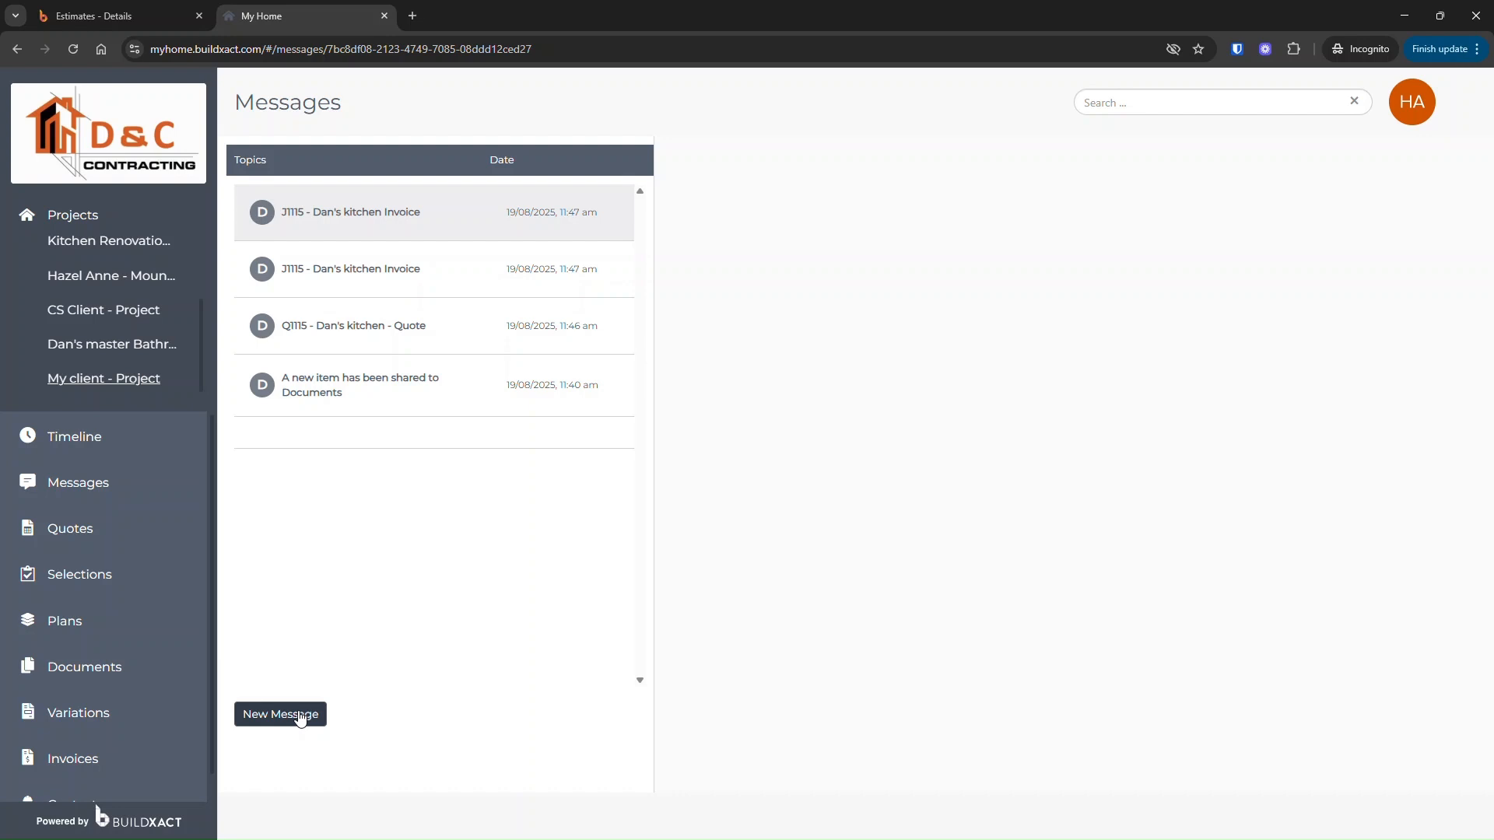
pyautogui.click(104, 457)
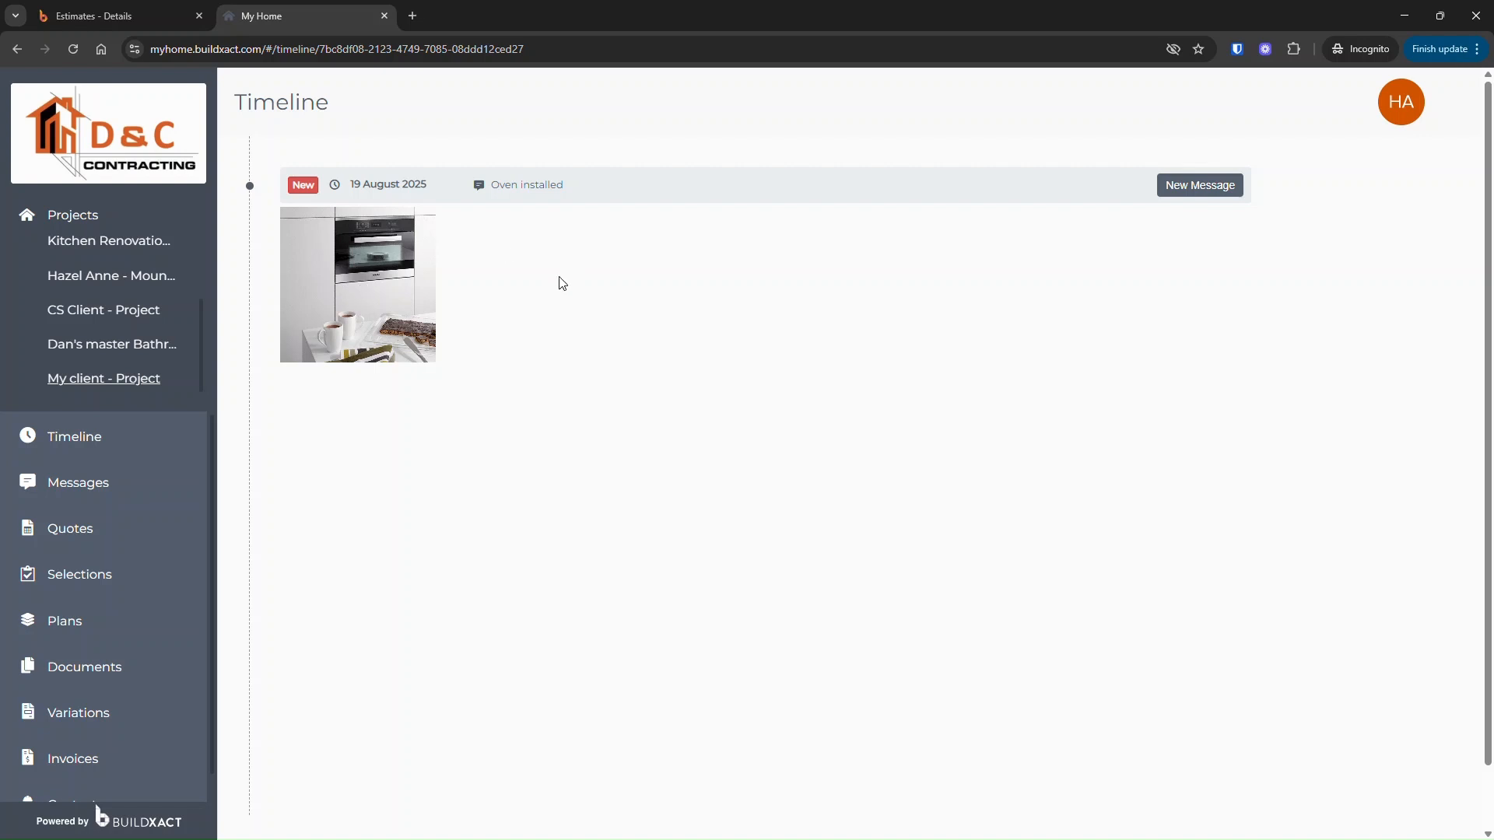
# - Open the Q1115 quote from the project's quotes and review it down to the specifications and inclusions
pyautogui.click(99, 536)
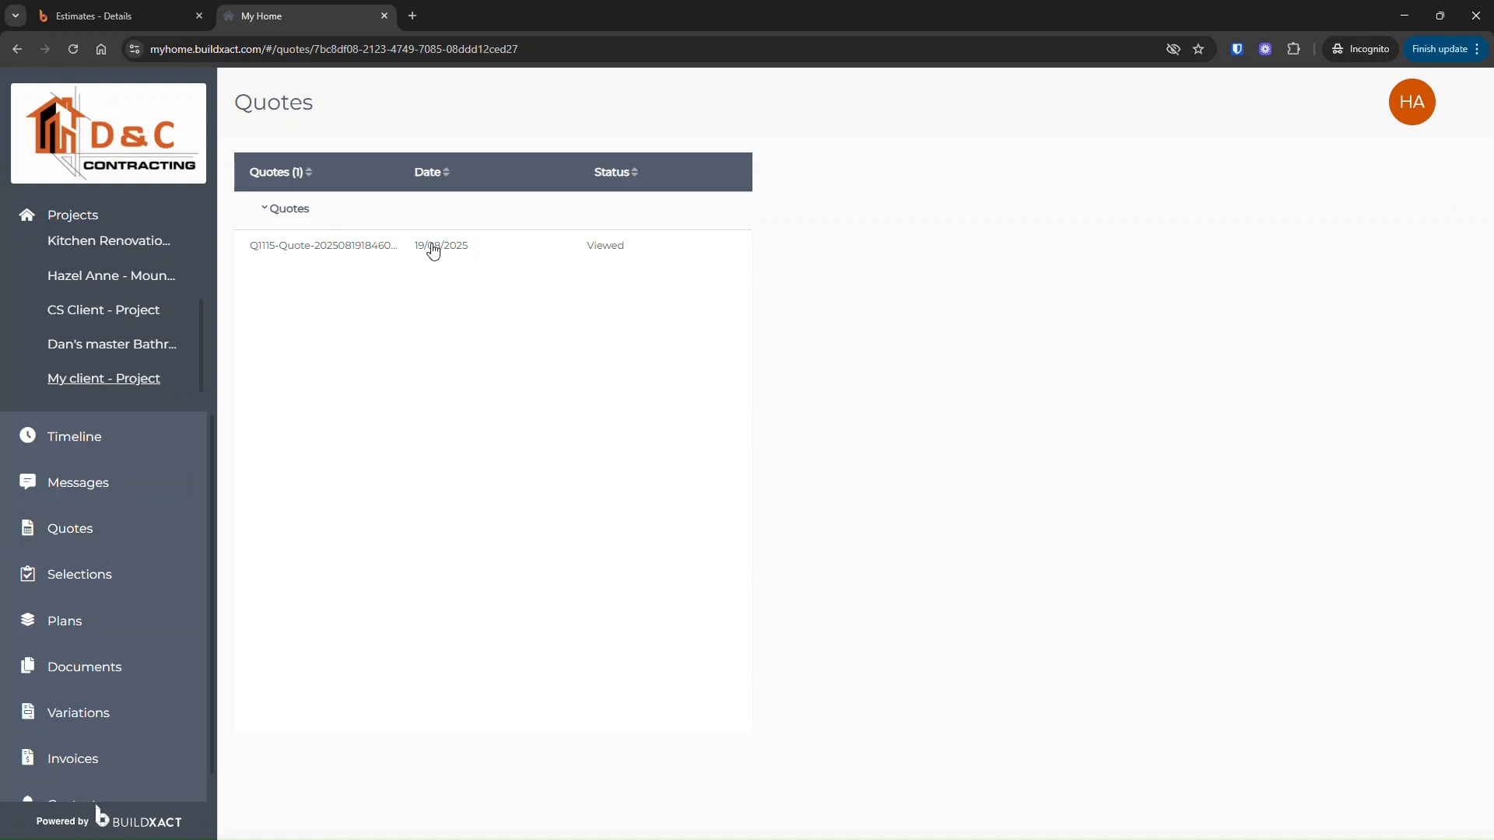
pyautogui.click(327, 245)
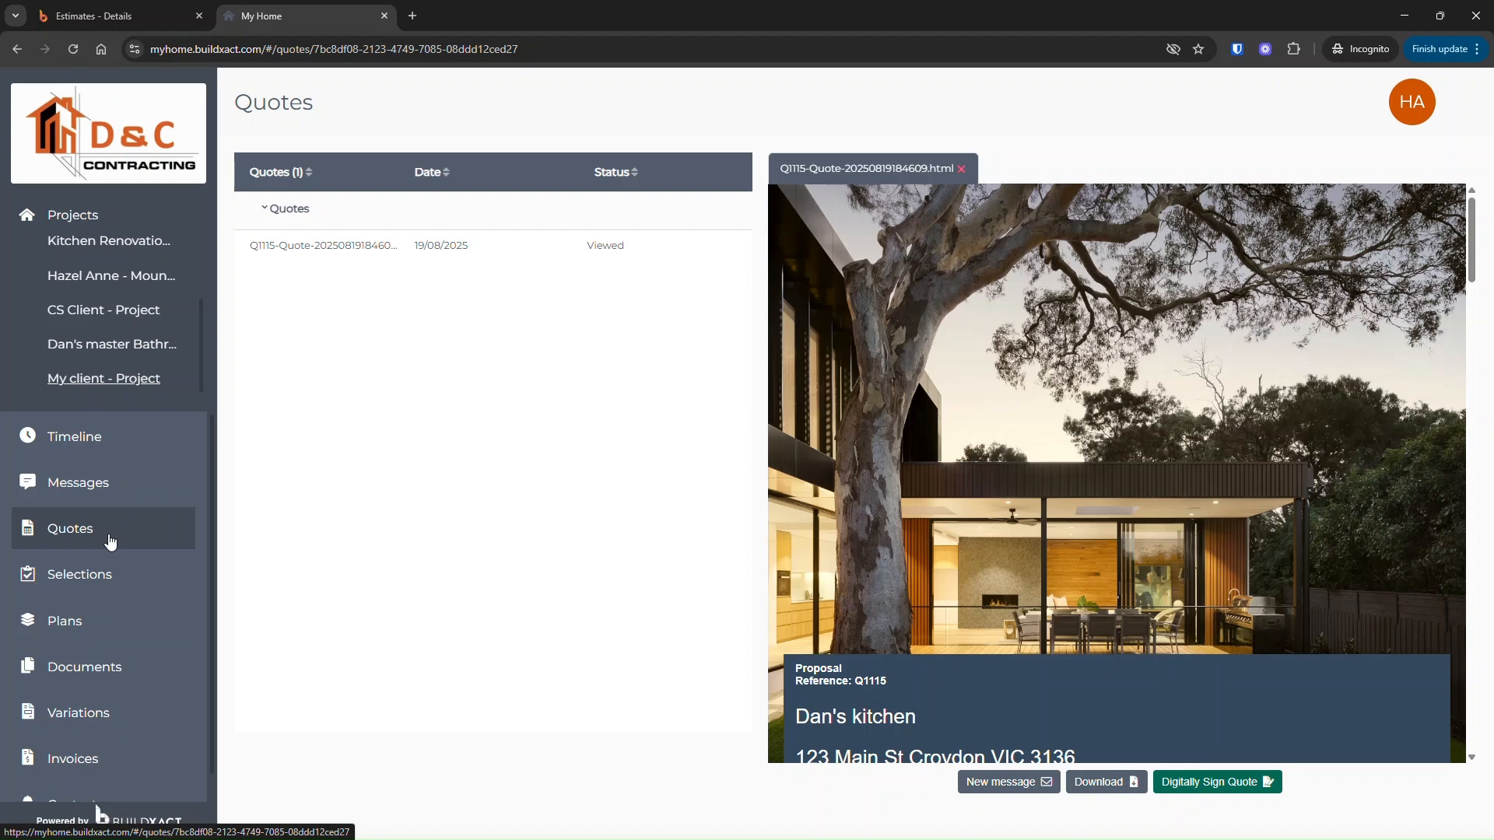
pyautogui.scroll(-15, 1015, 442)
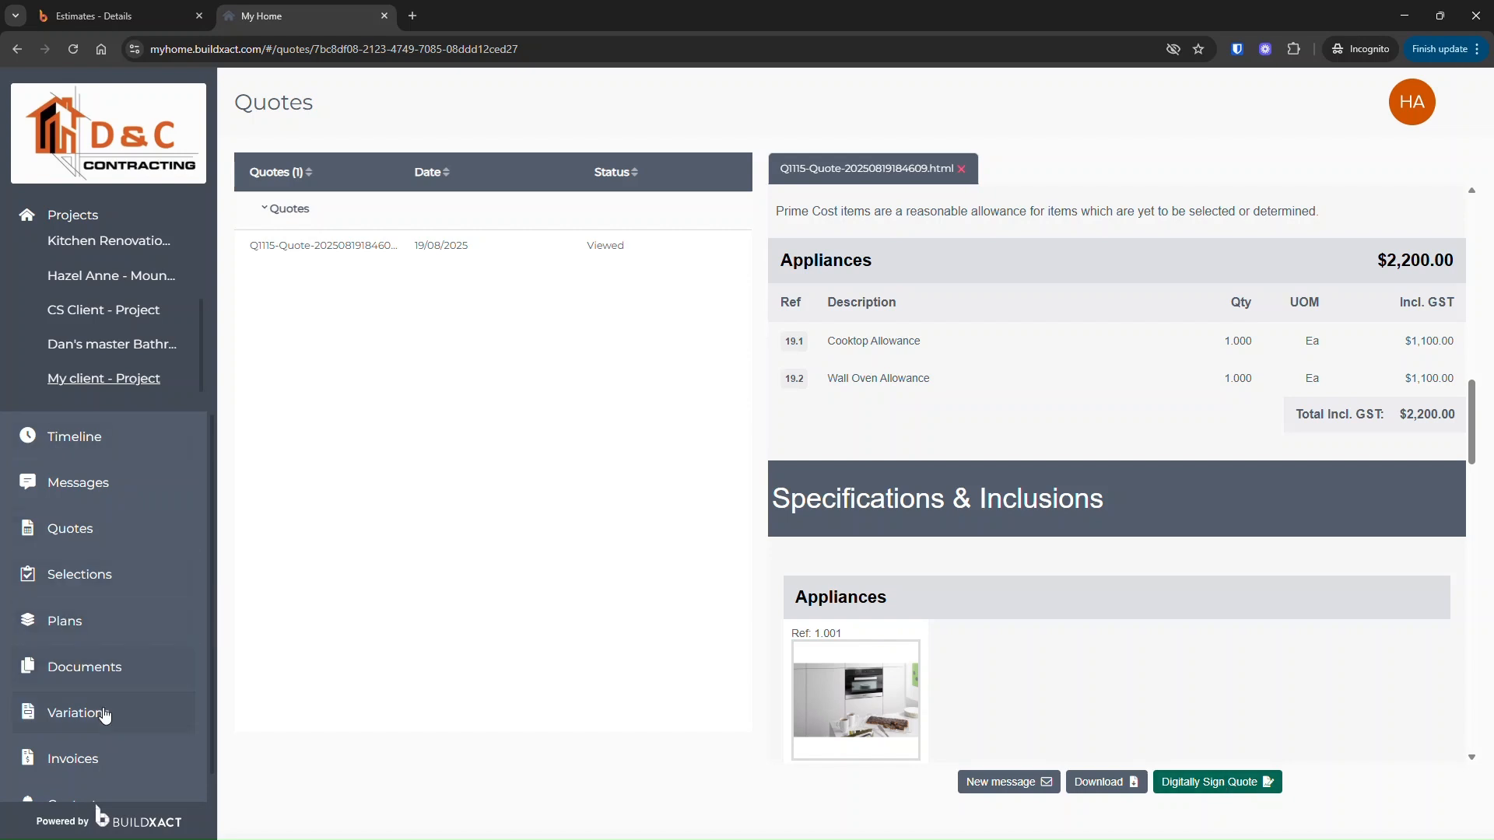
# - Digitally sign the Q1115 quote with a hand-drawn smiley face, accept it and dismiss the confirmation
pyautogui.click(1206, 782)
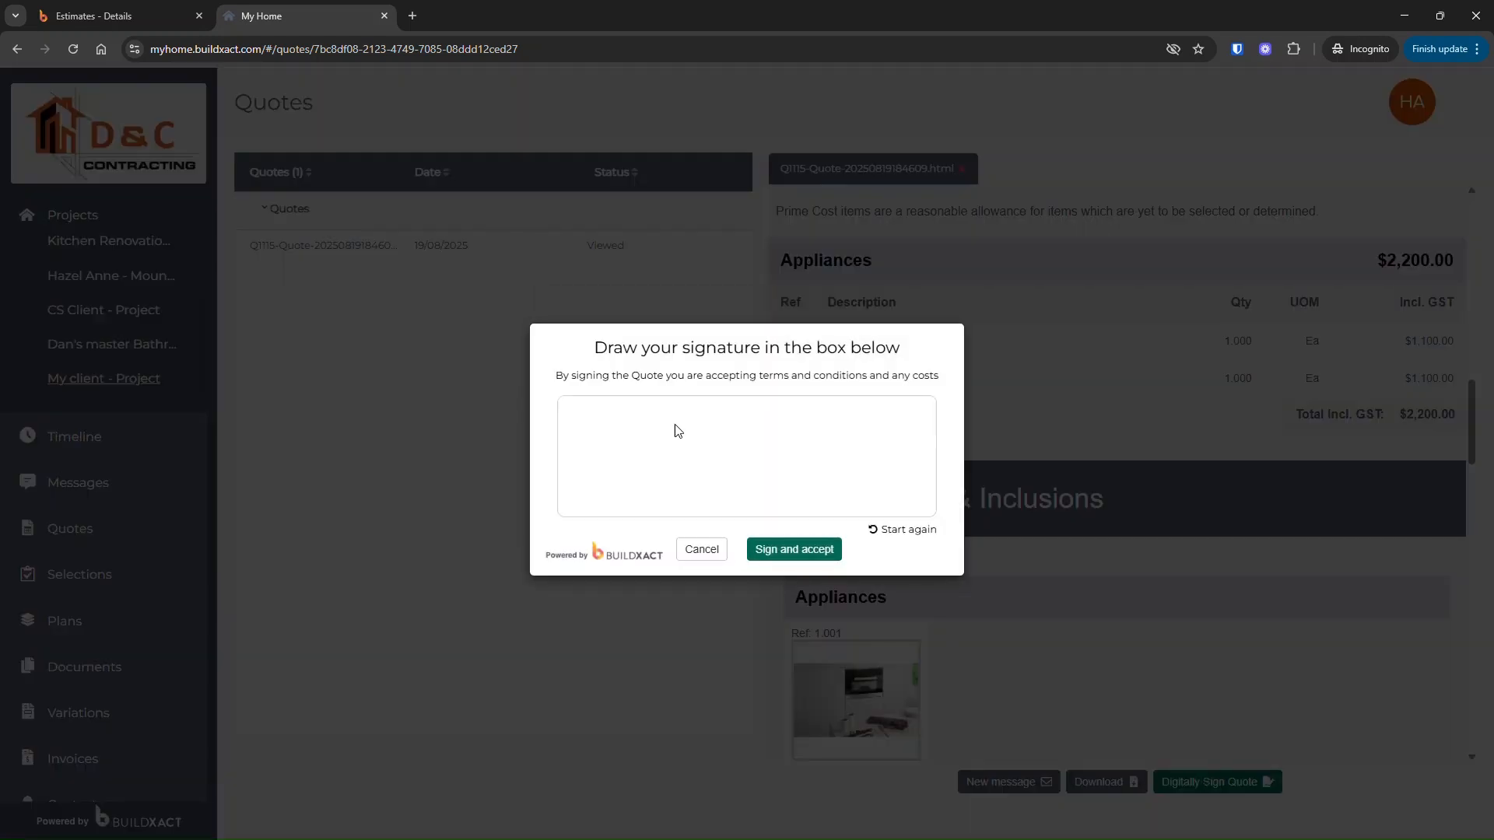
pyautogui.moveTo(745, 420); pyautogui.dragTo(754, 418)
pyautogui.moveTo(663, 451); pyautogui.dragTo(745, 457)
pyautogui.click(767, 550)
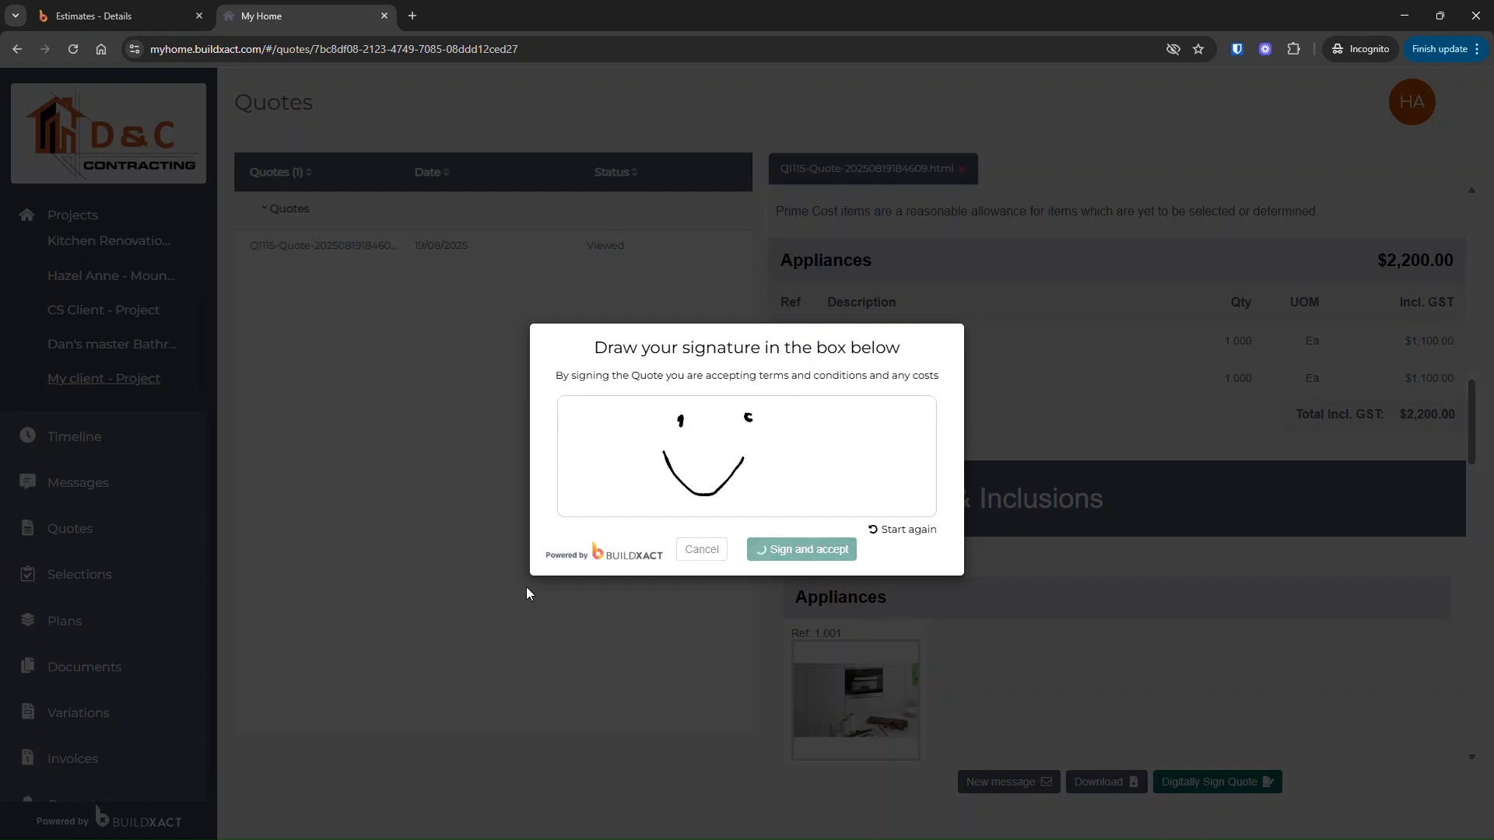
pyautogui.click(745, 519)
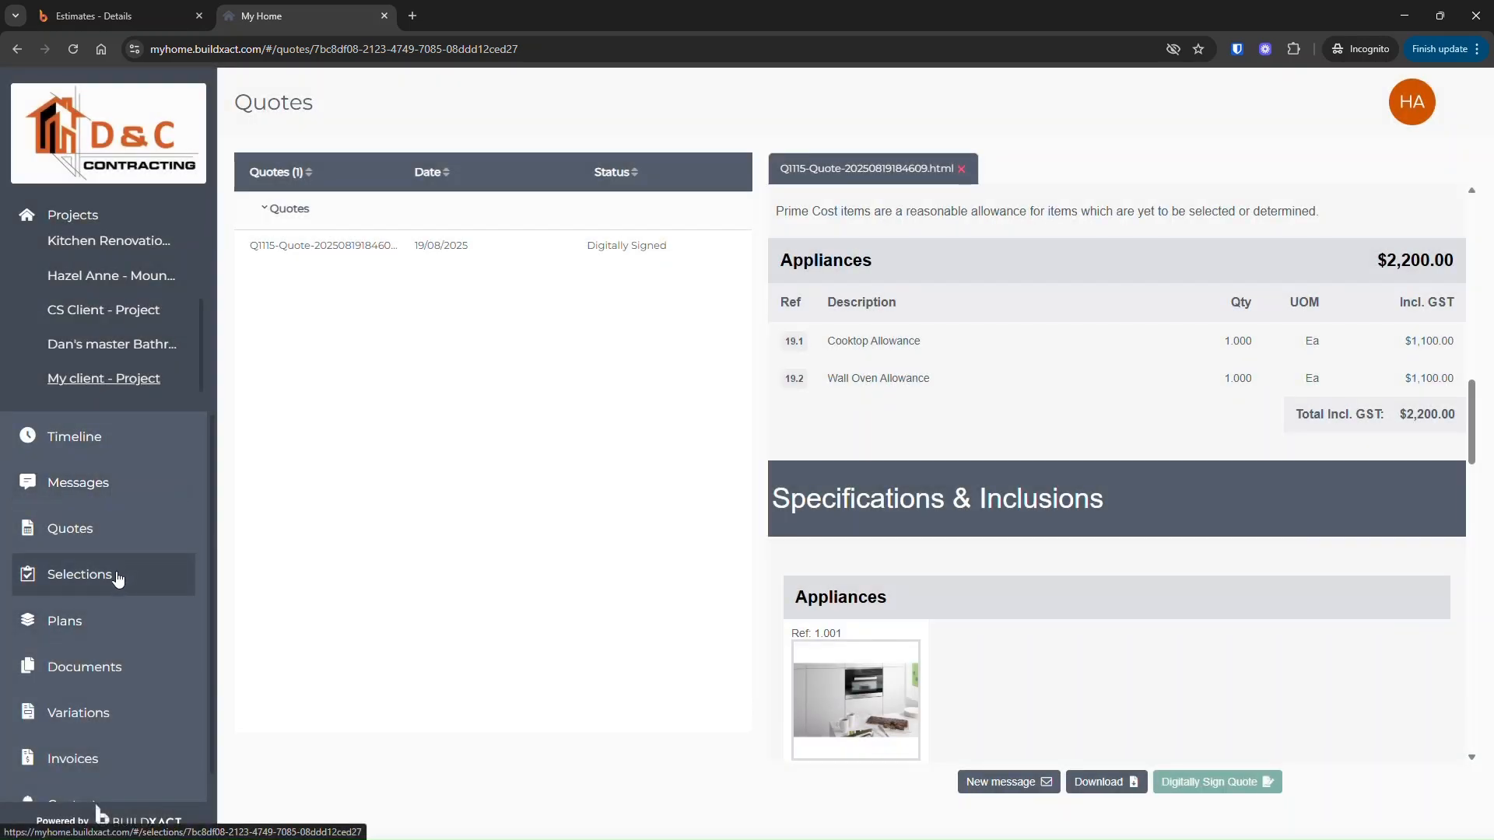
# - Examine the project's appliance selections for the cooktop and wall oven allowances, and recheck the message topics
pyautogui.click(93, 590)
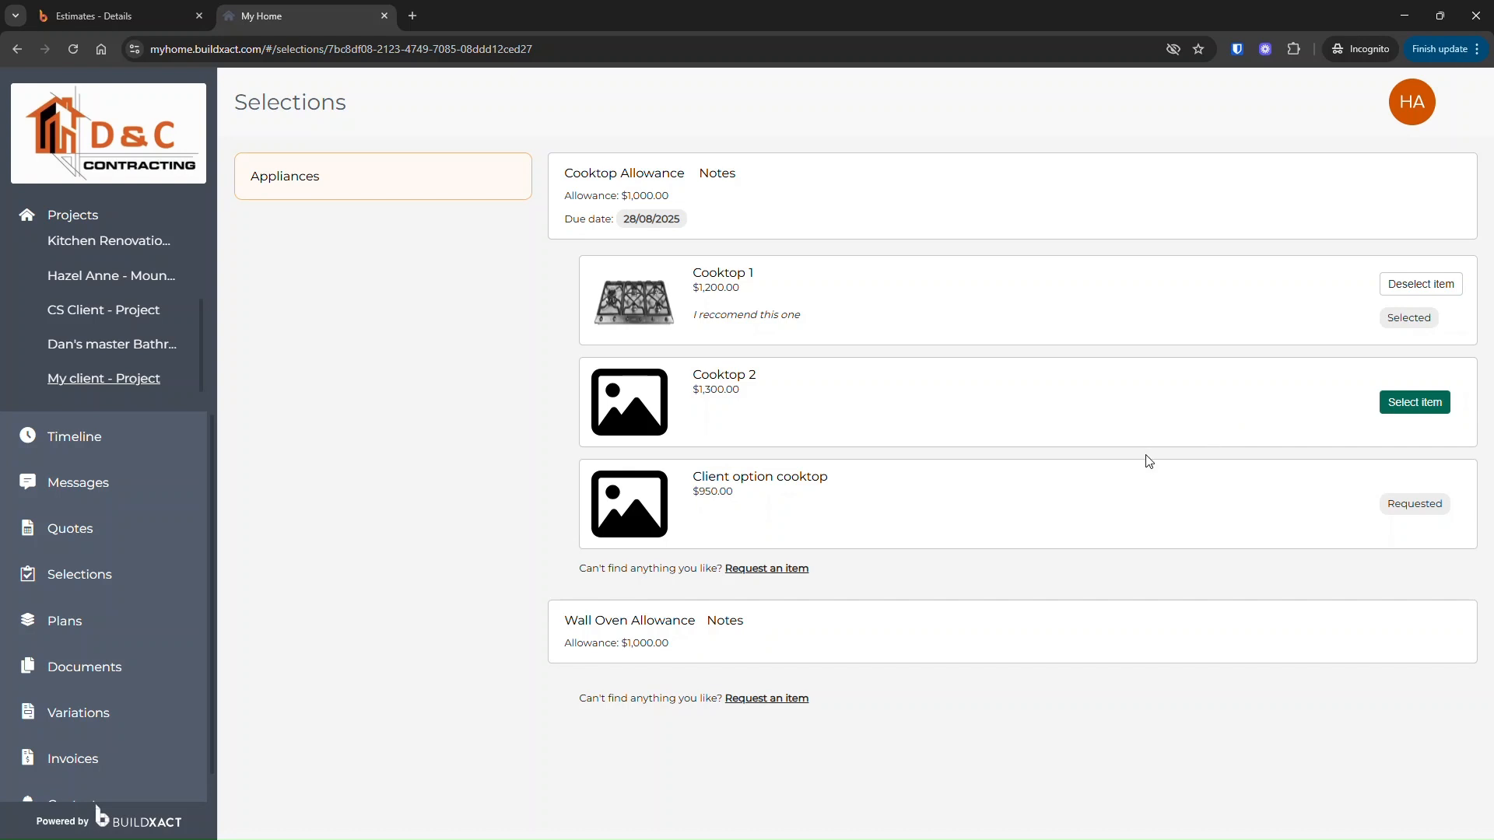
pyautogui.click(95, 488)
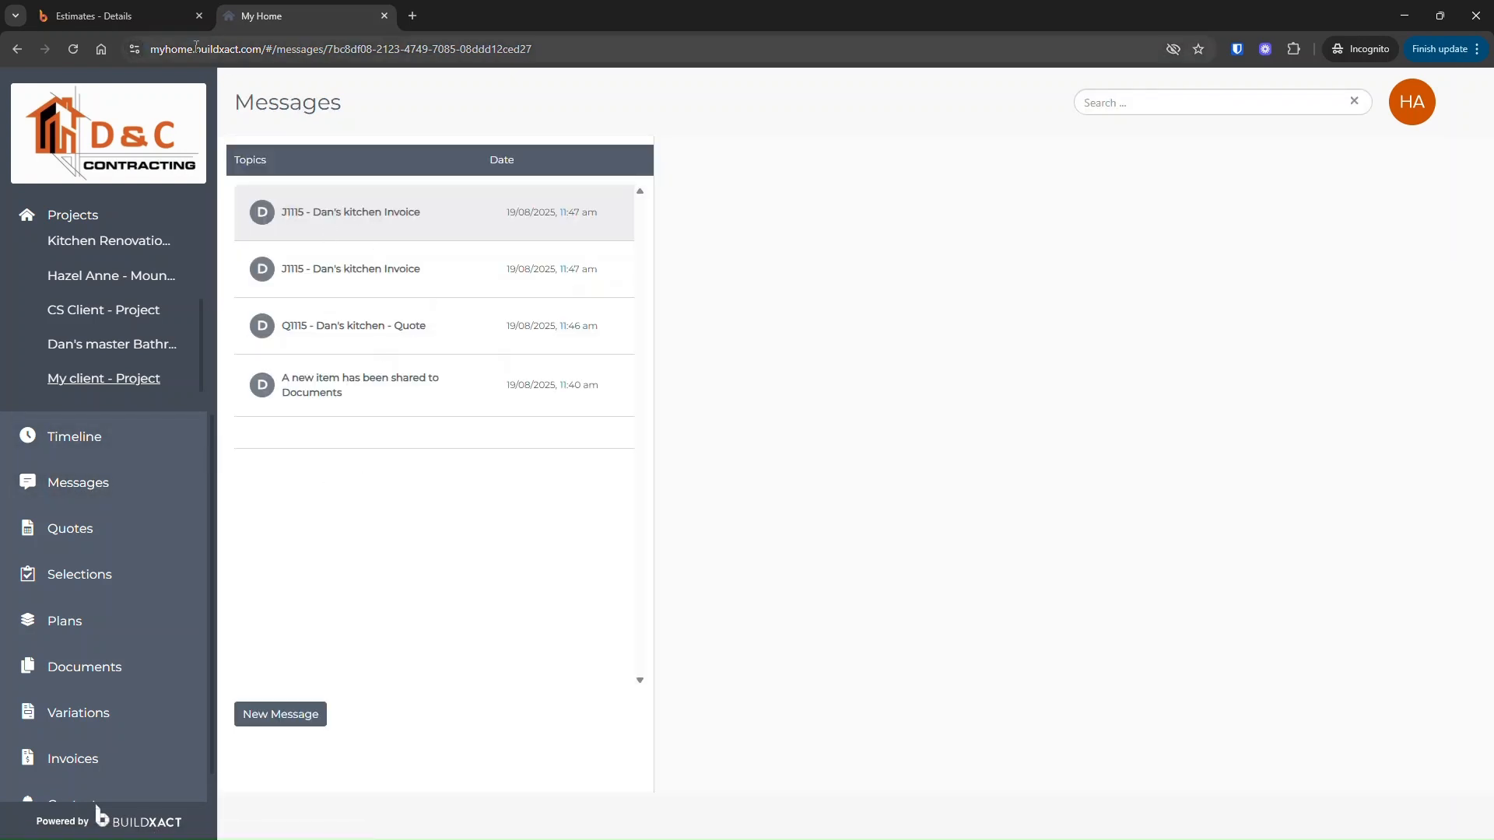
pyautogui.moveTo(141, 15)
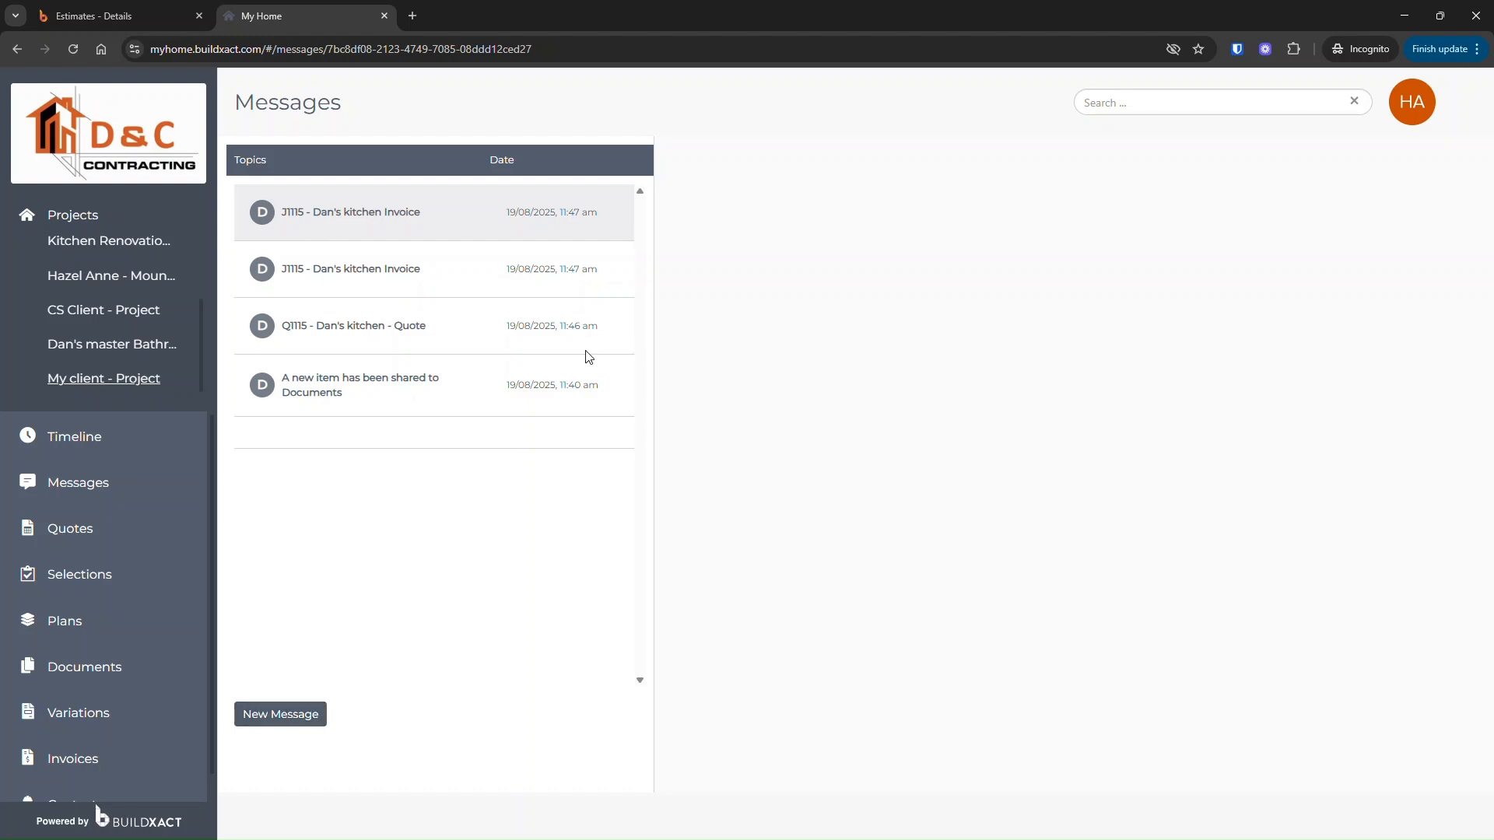
pyautogui.scroll(-1, 109, 618)
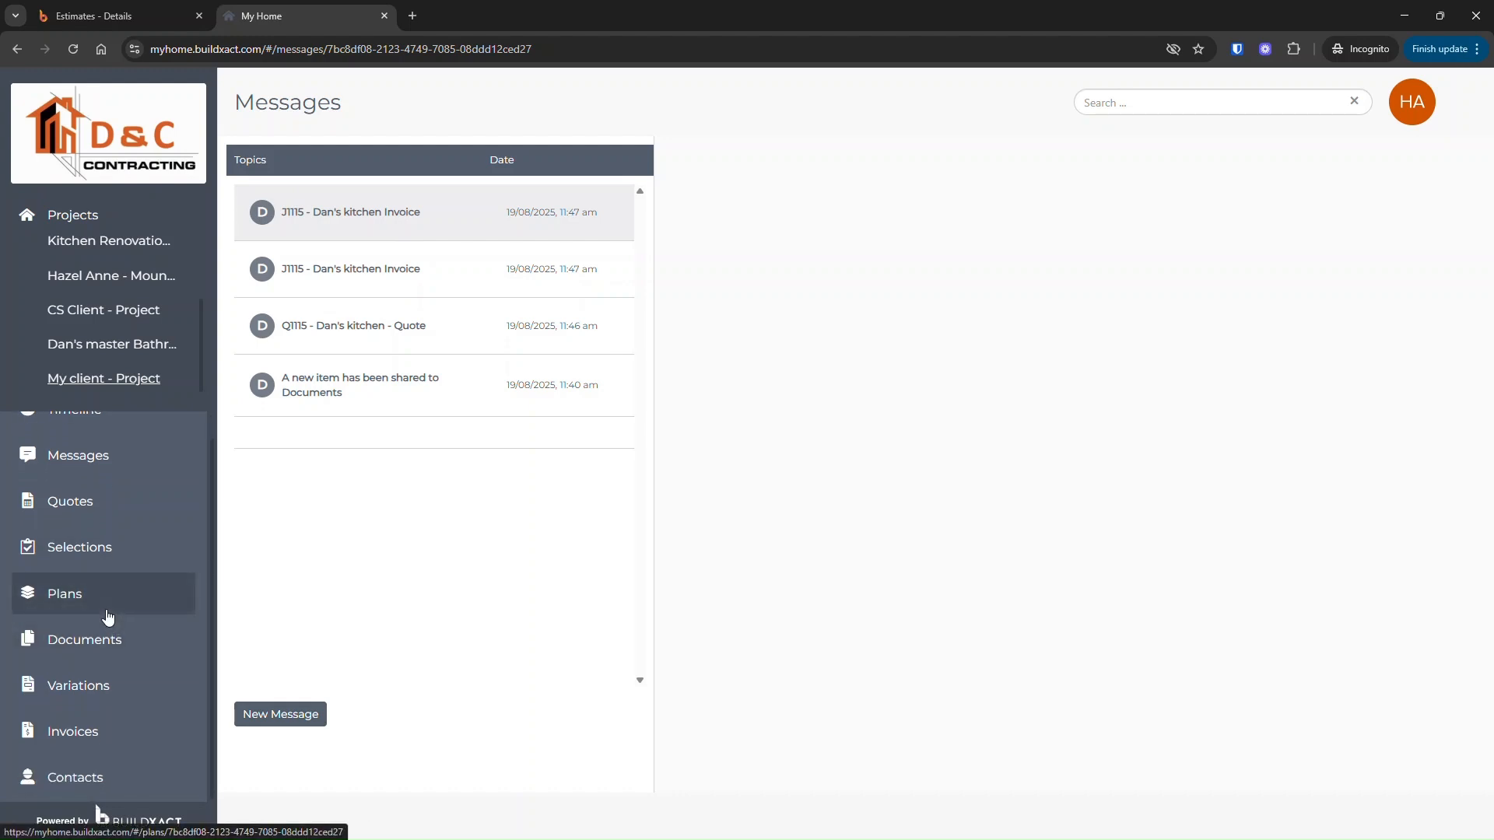
# - Examine the plans, documents, variations and invoices shared in the client's project
pyautogui.click(63, 609)
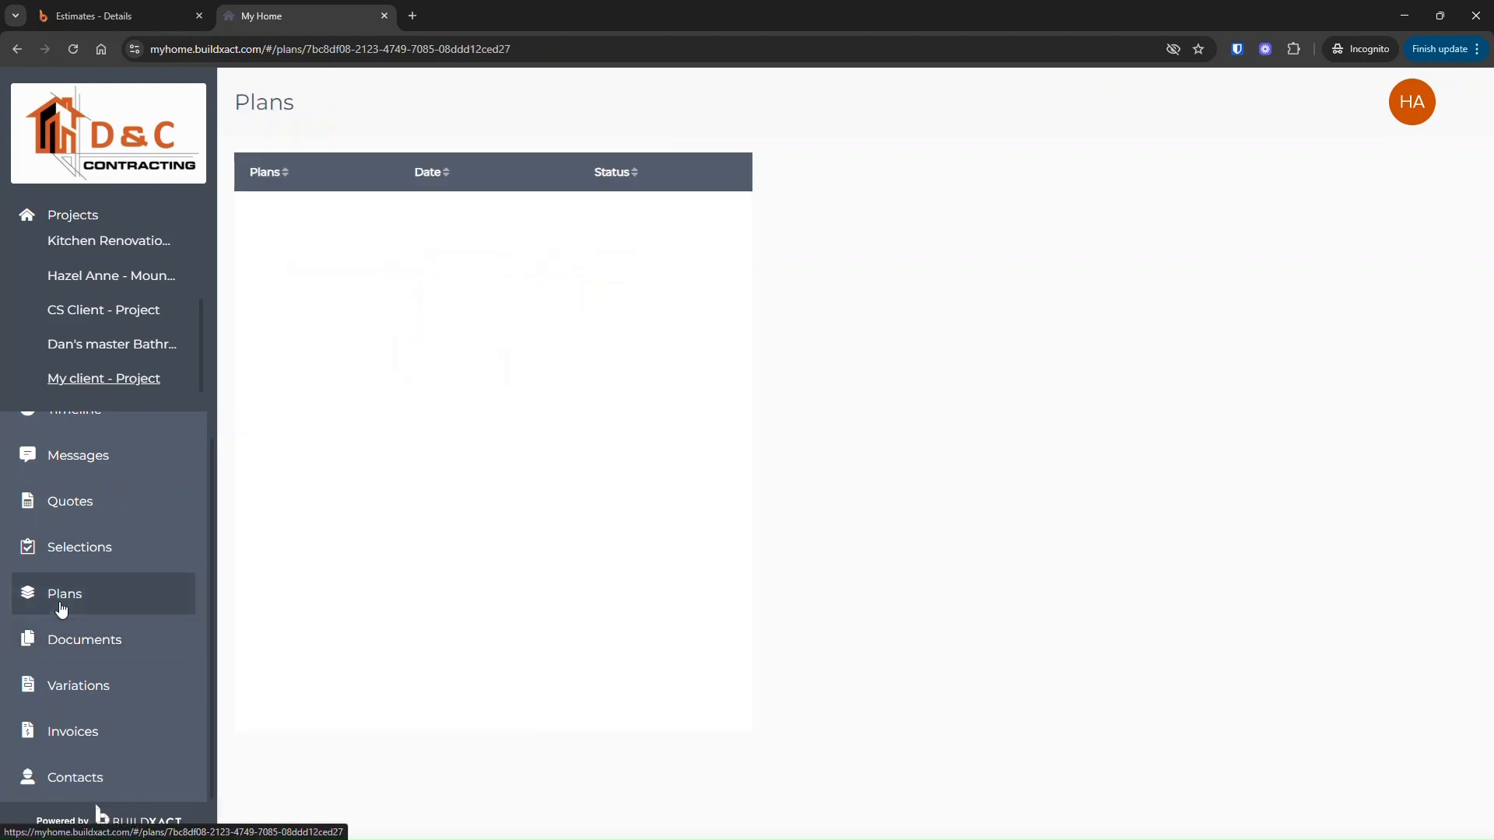
pyautogui.click(95, 658)
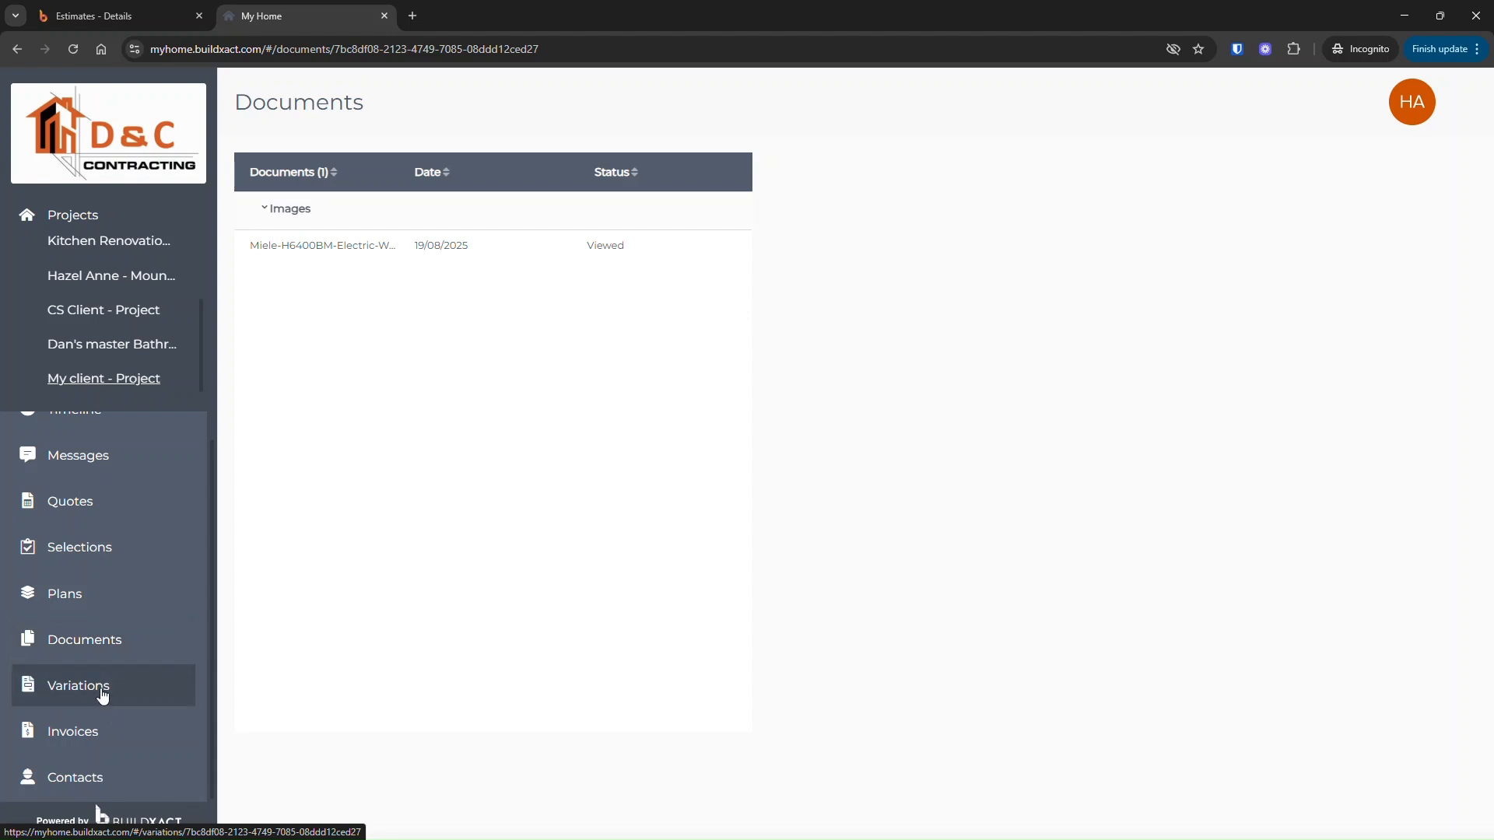
pyautogui.click(102, 693)
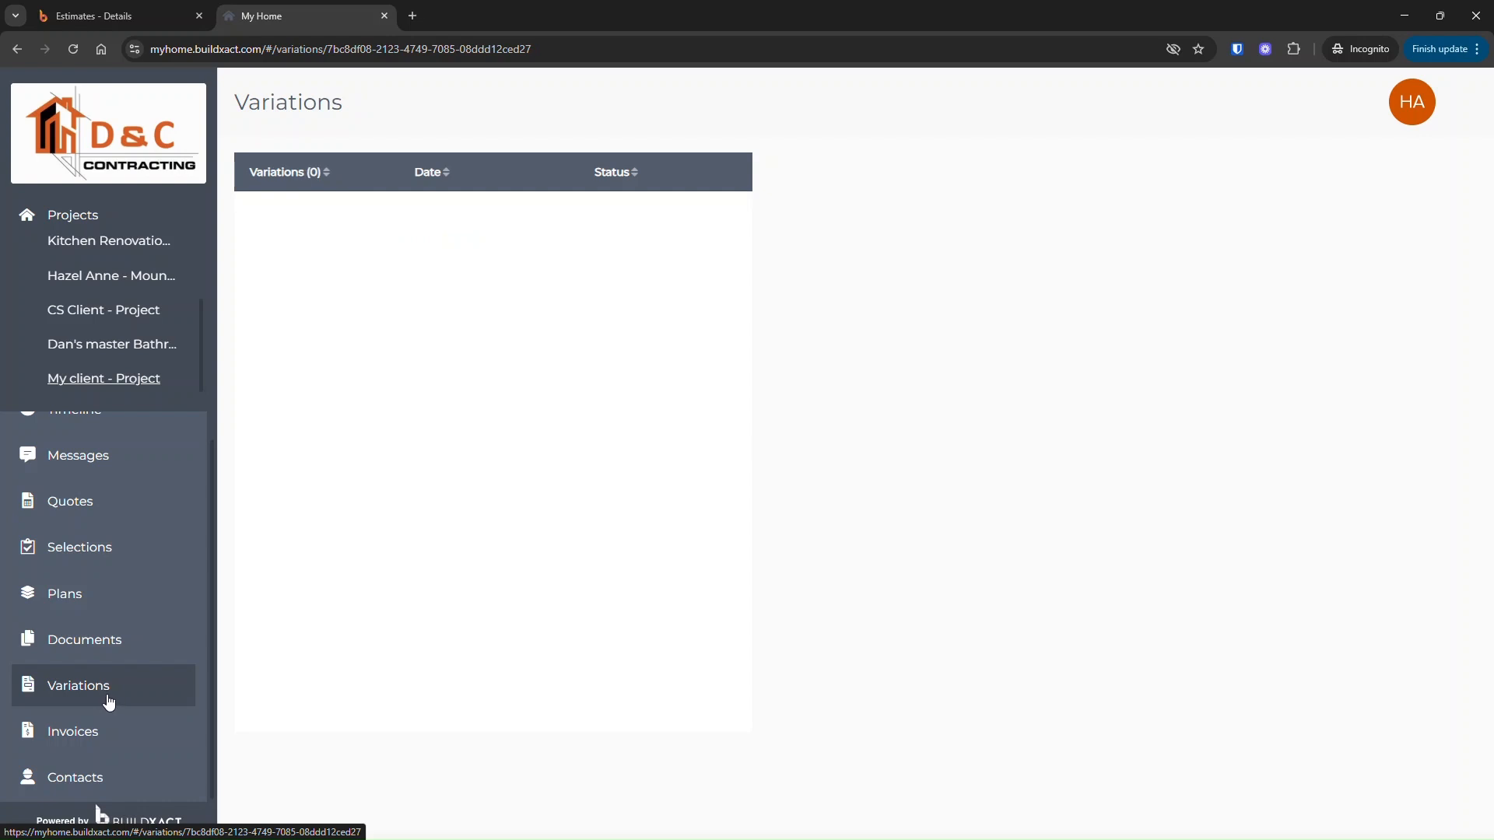
pyautogui.click(134, 751)
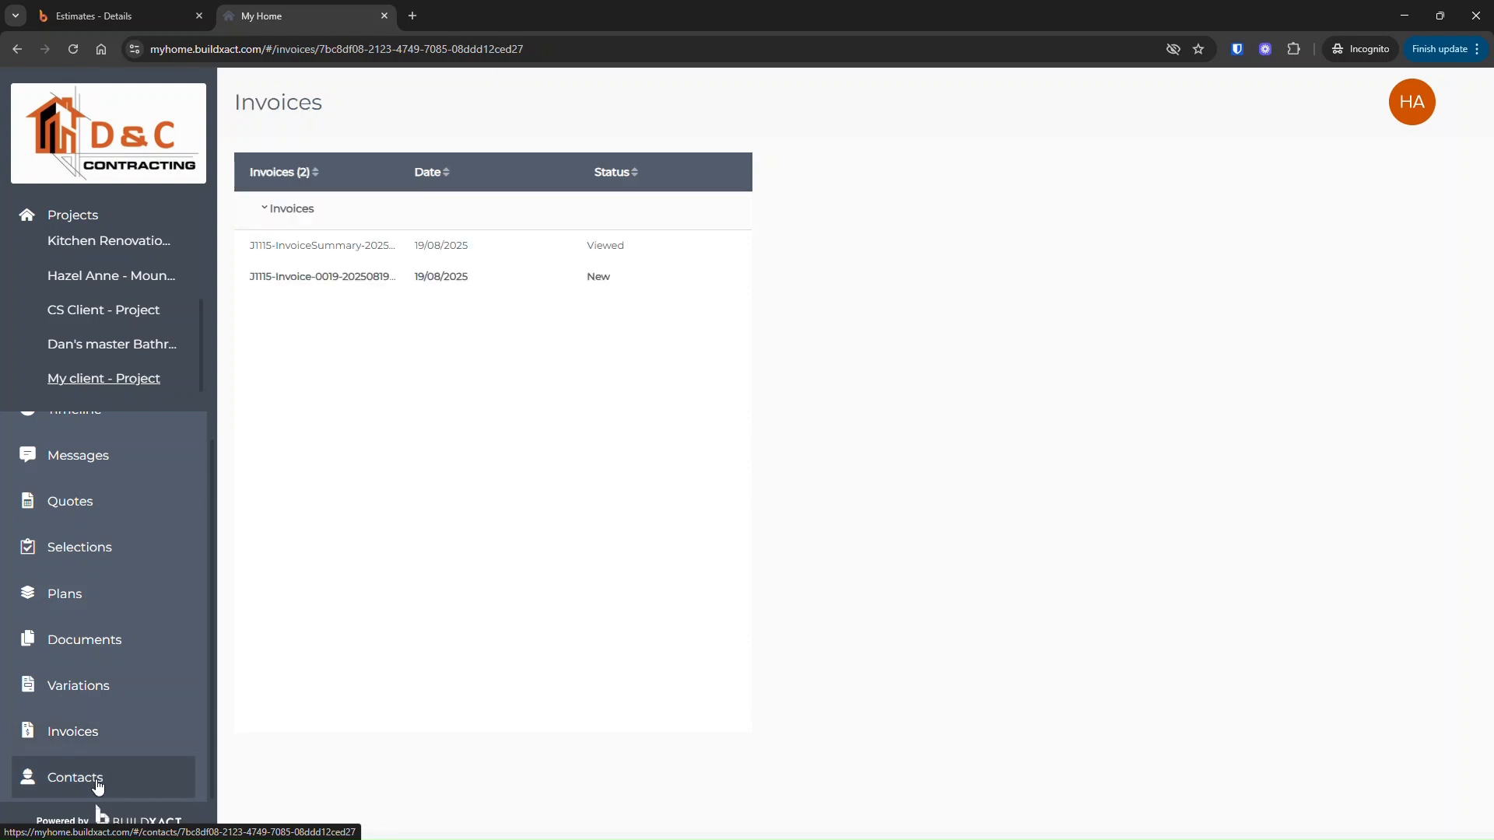
# - View the builder's contact details and browse the portfolio images in the client portal
pyautogui.click(98, 784)
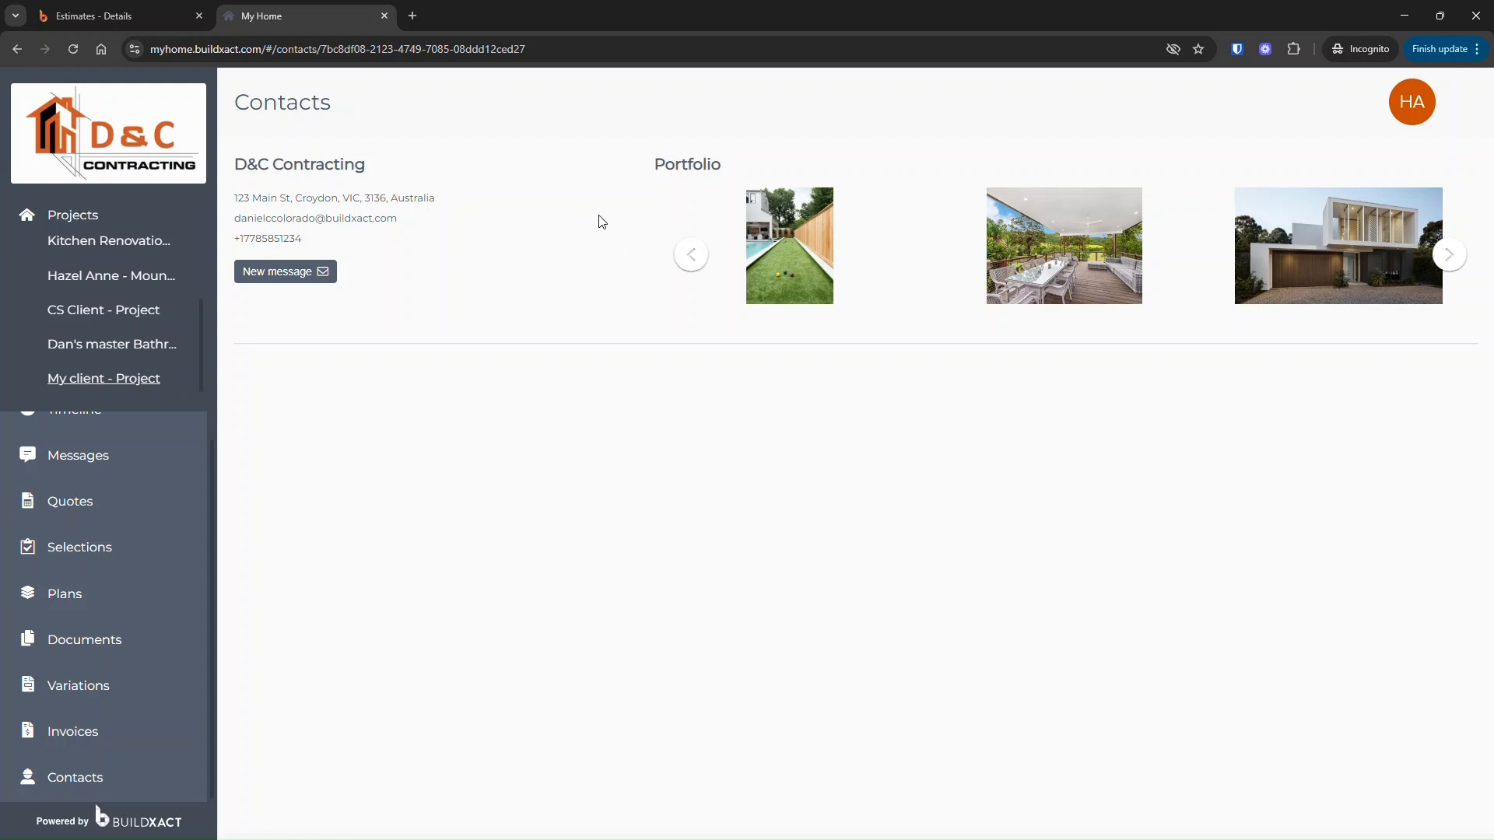
pyautogui.moveTo(657, 164); pyautogui.dragTo(1149, 300)
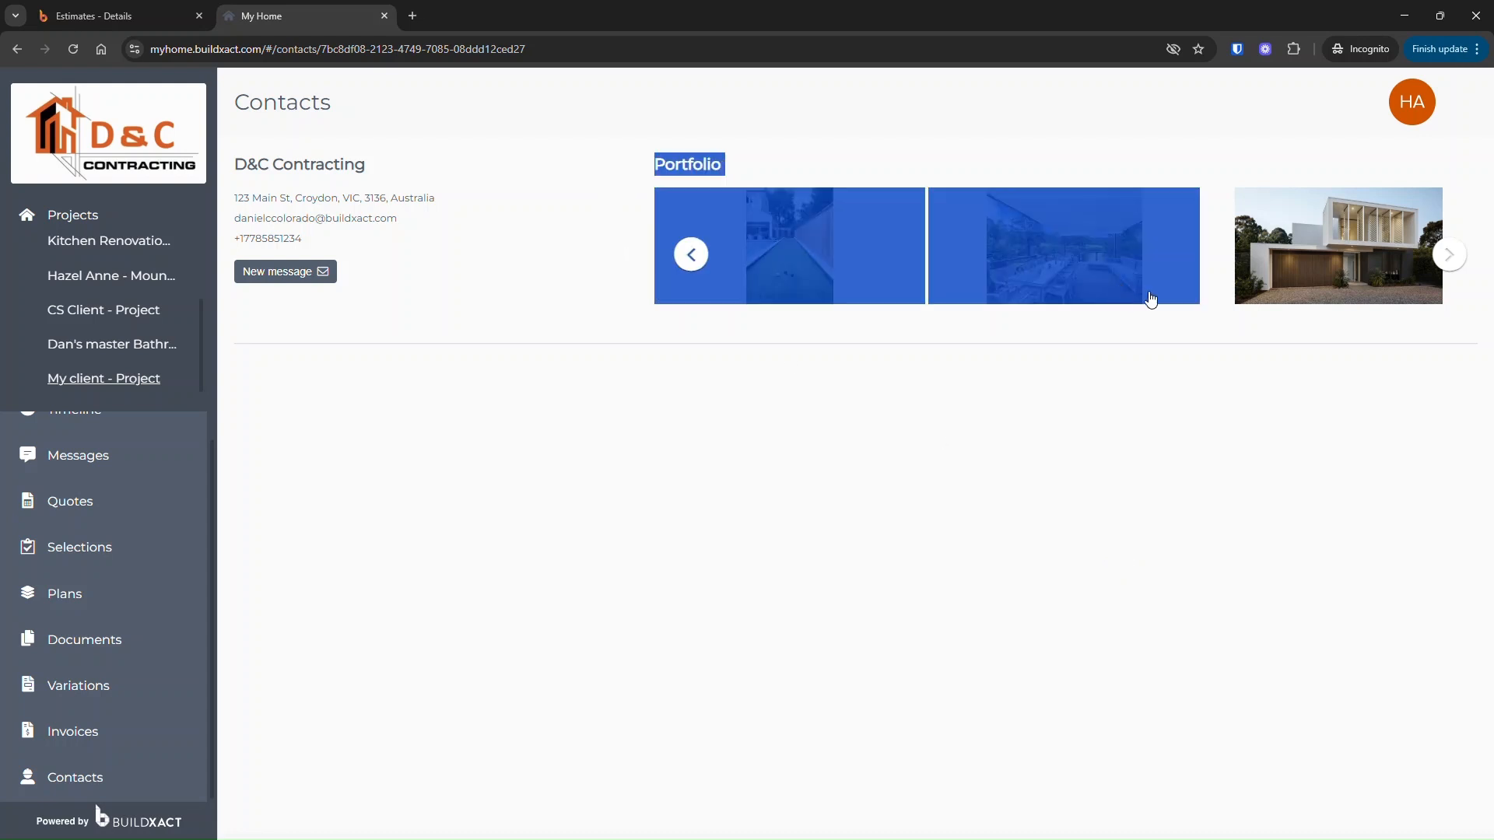
pyautogui.click(1271, 399)
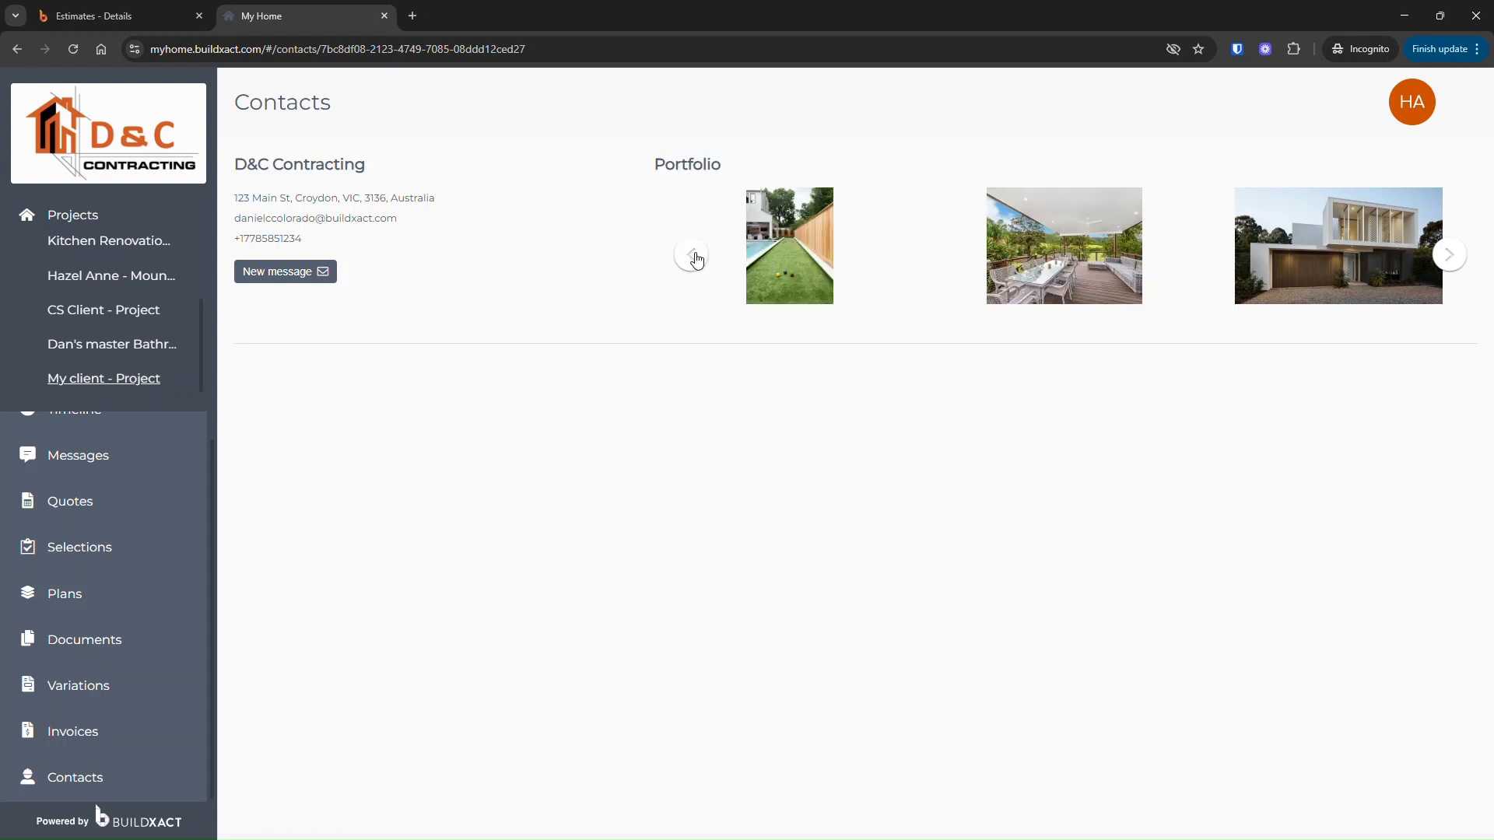
pyautogui.click(1449, 256)
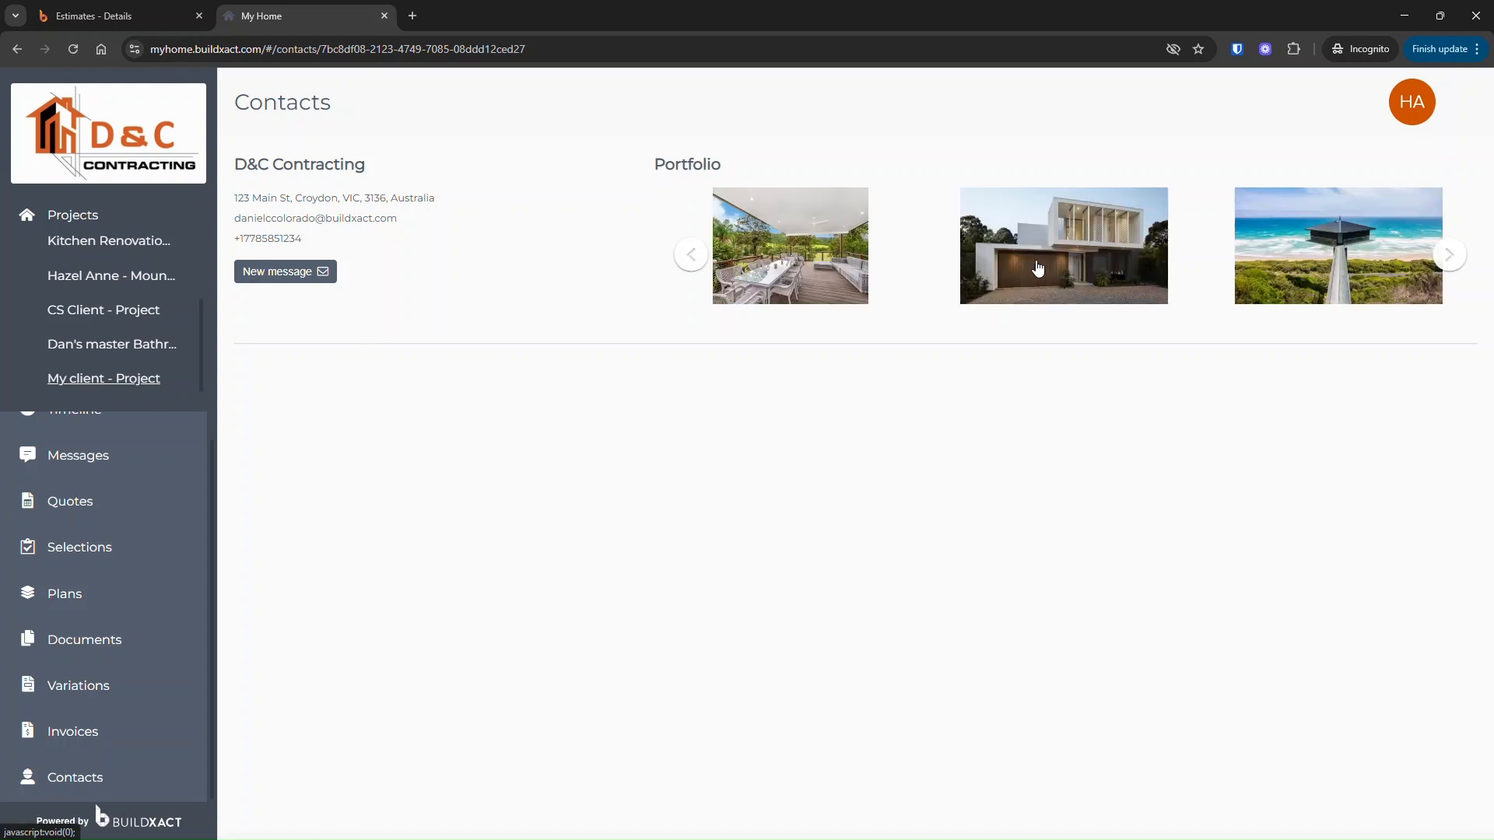
# - Switch to Buildxact and examine the portfolio image gallery in the business details, including its upload limit and client images
pyautogui.click(102, 19)
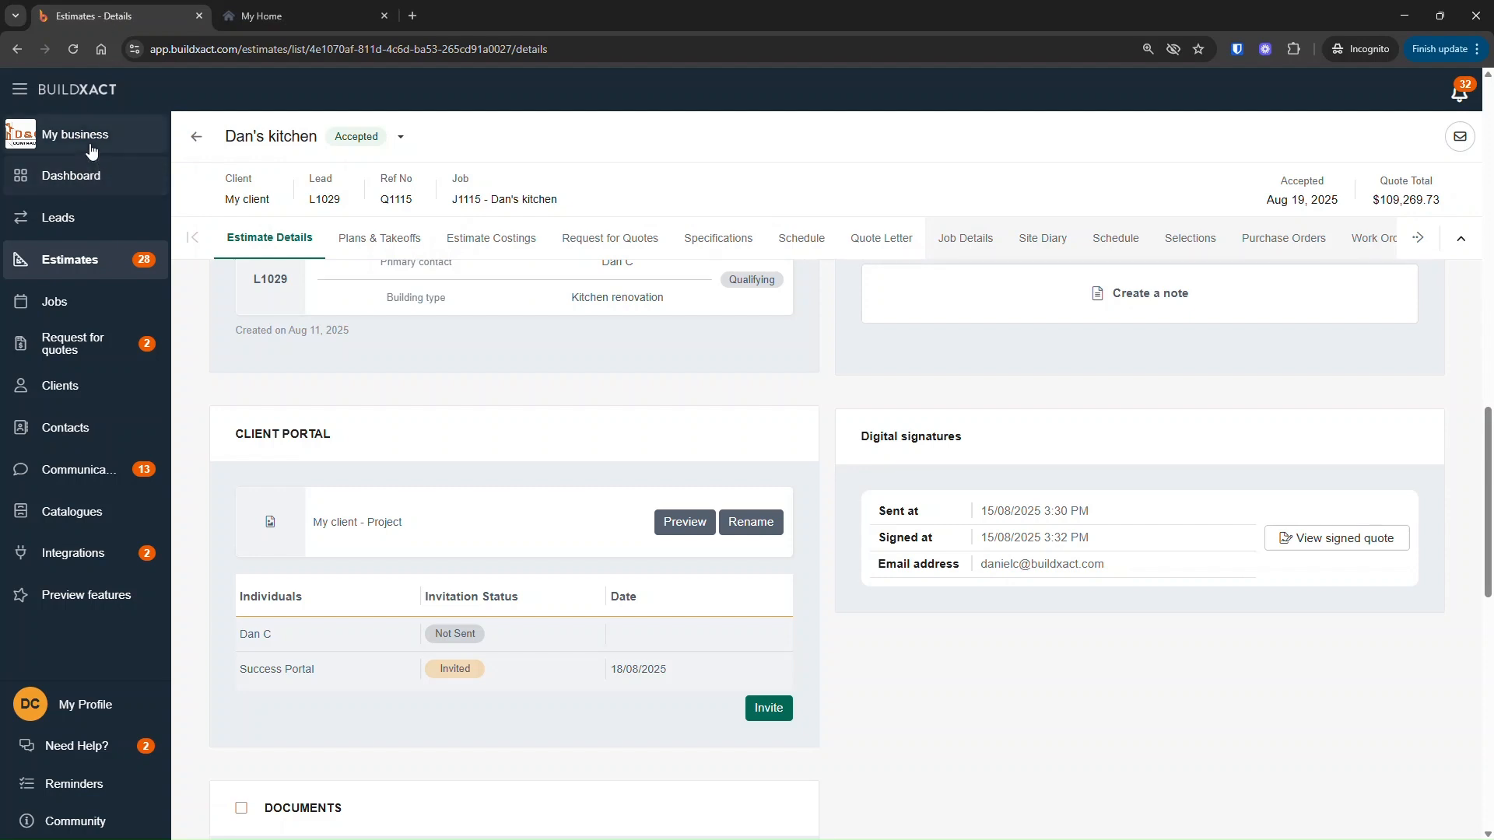
pyautogui.click(92, 148)
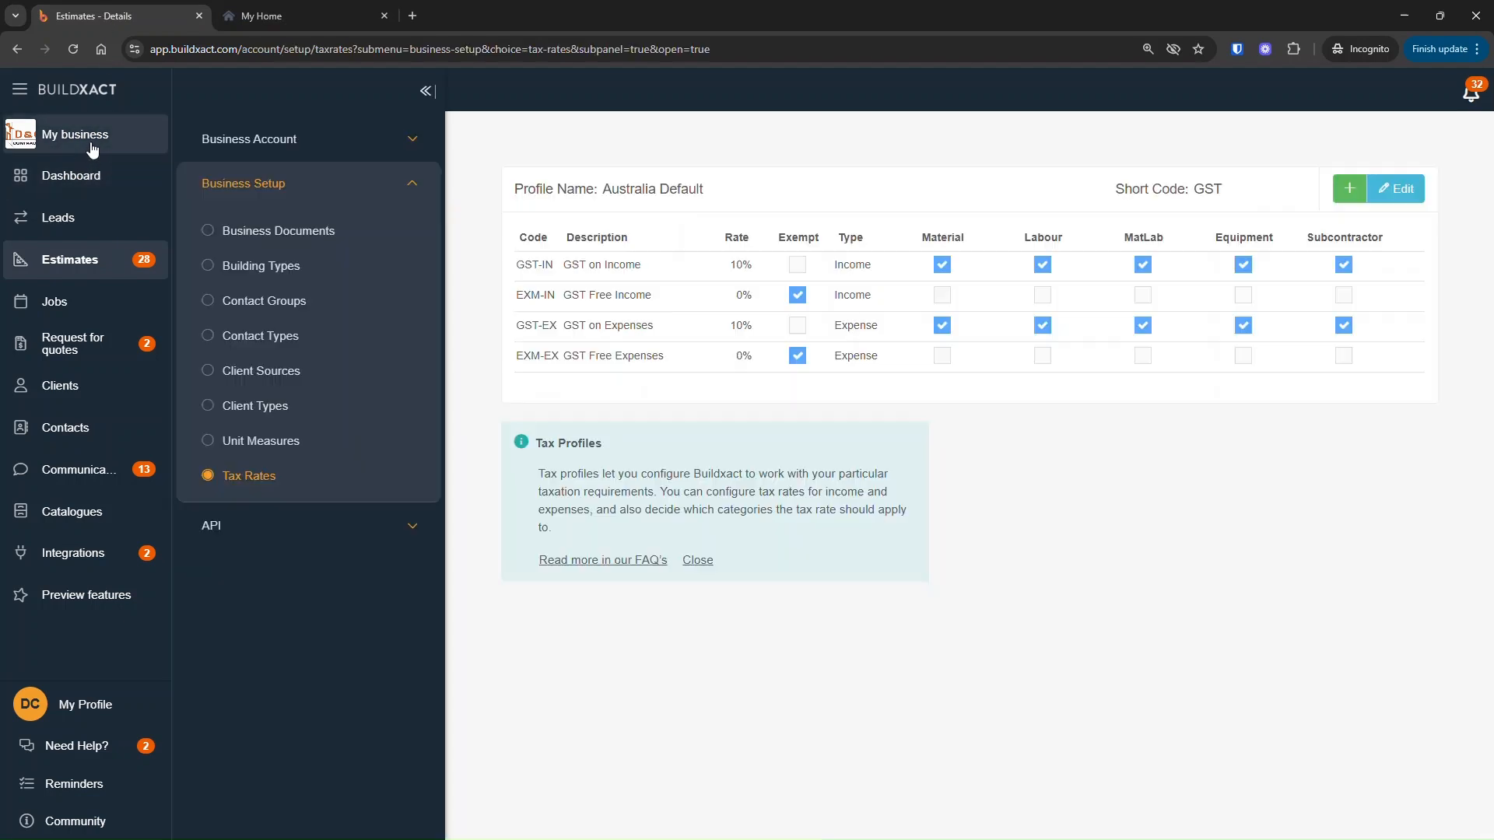
pyautogui.click(281, 147)
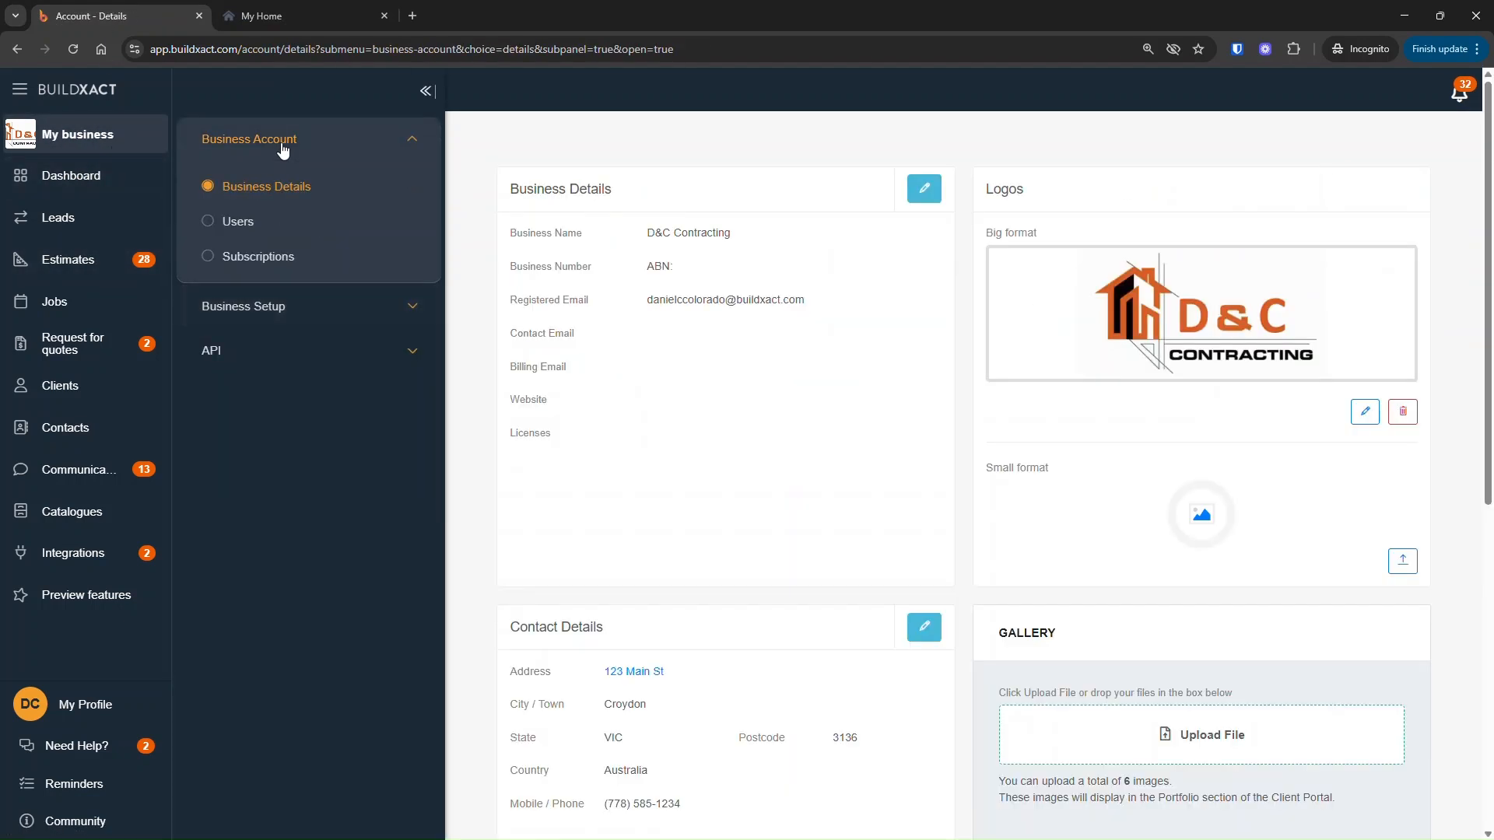
pyautogui.scroll(-4, 1073, 389)
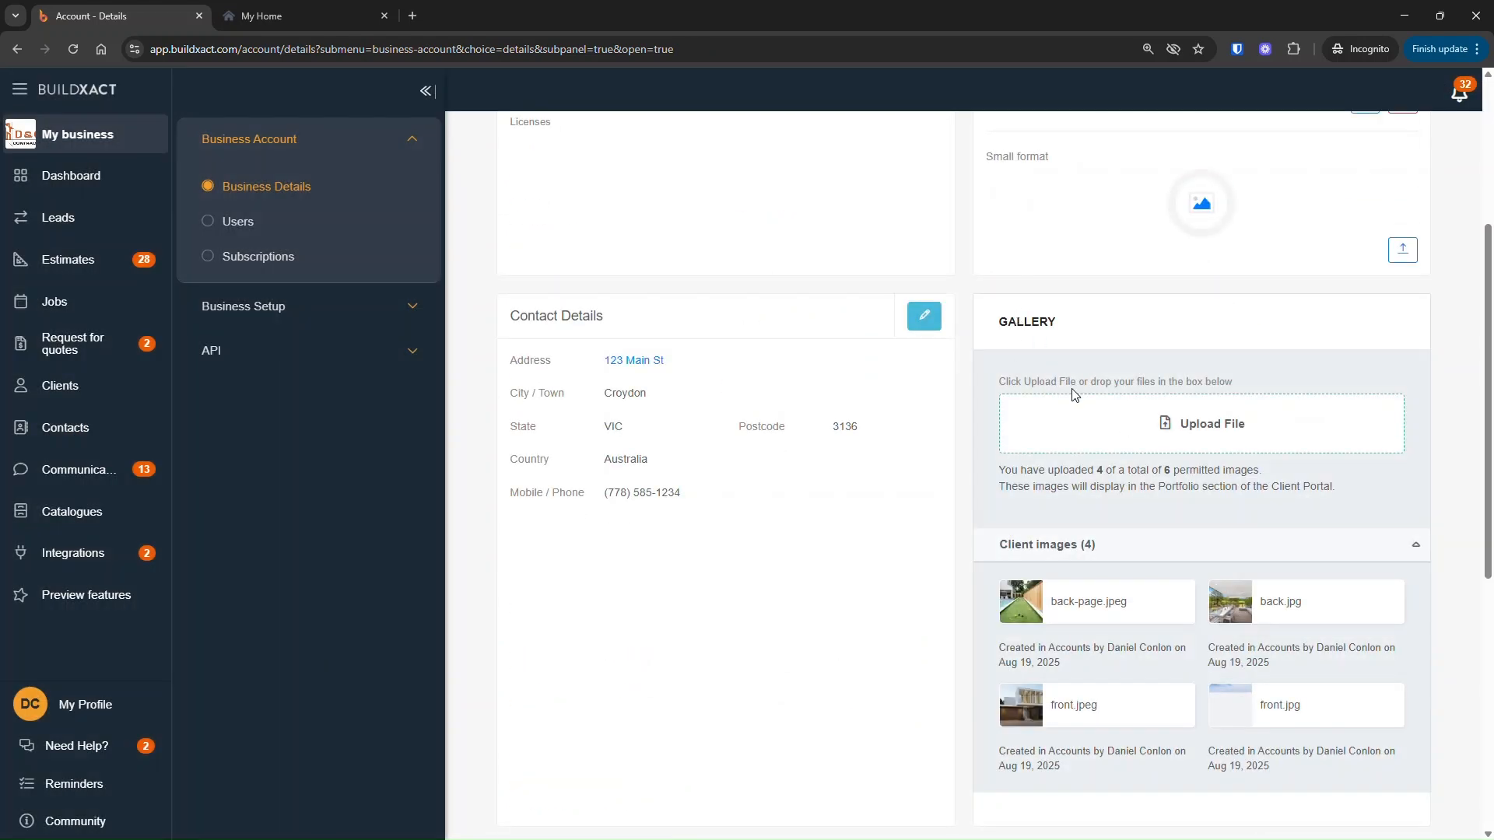
pyautogui.moveTo(1055, 470); pyautogui.dragTo(1266, 493)
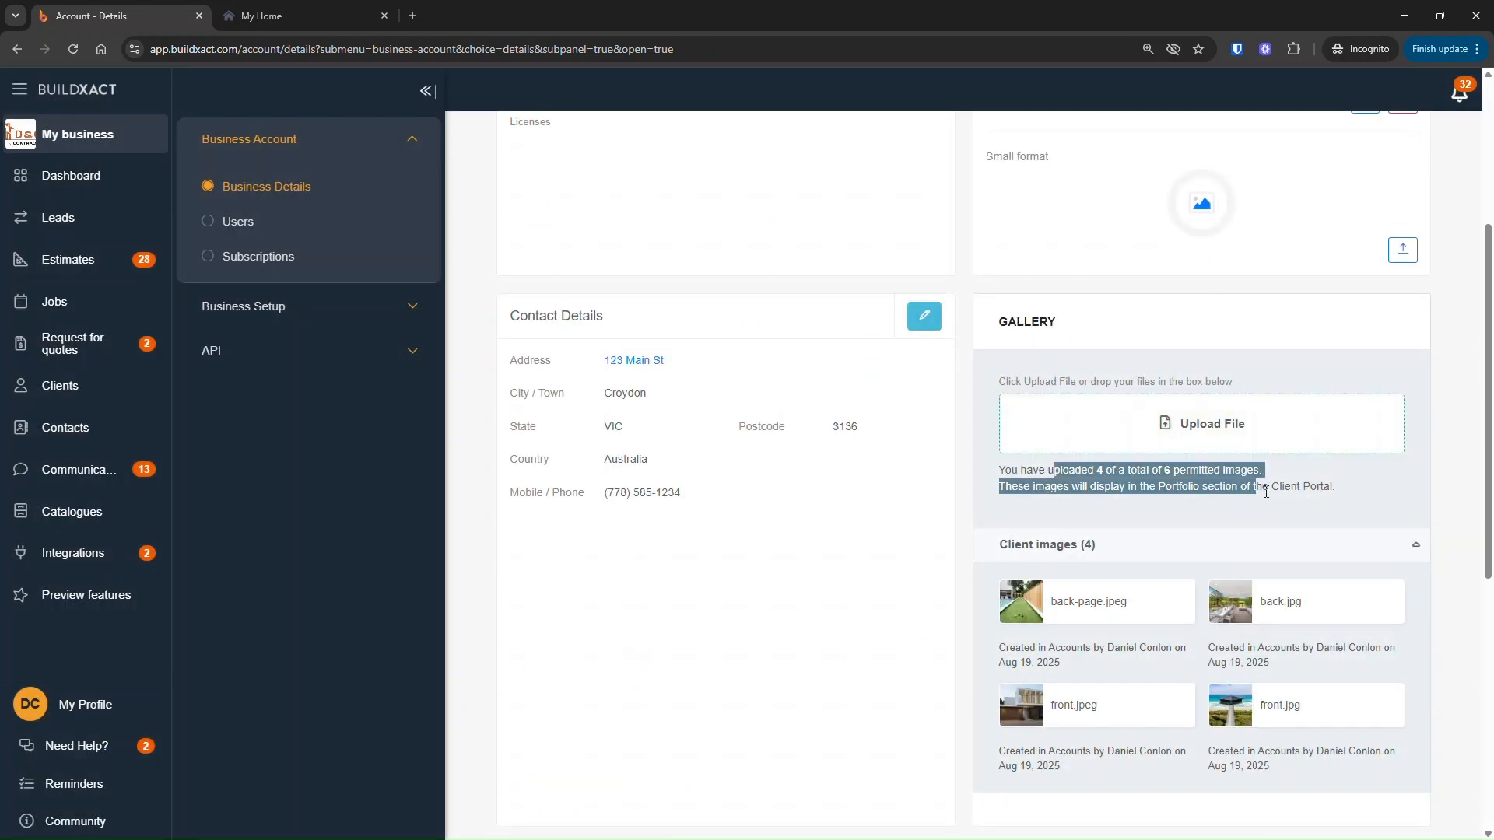
pyautogui.click(1266, 490)
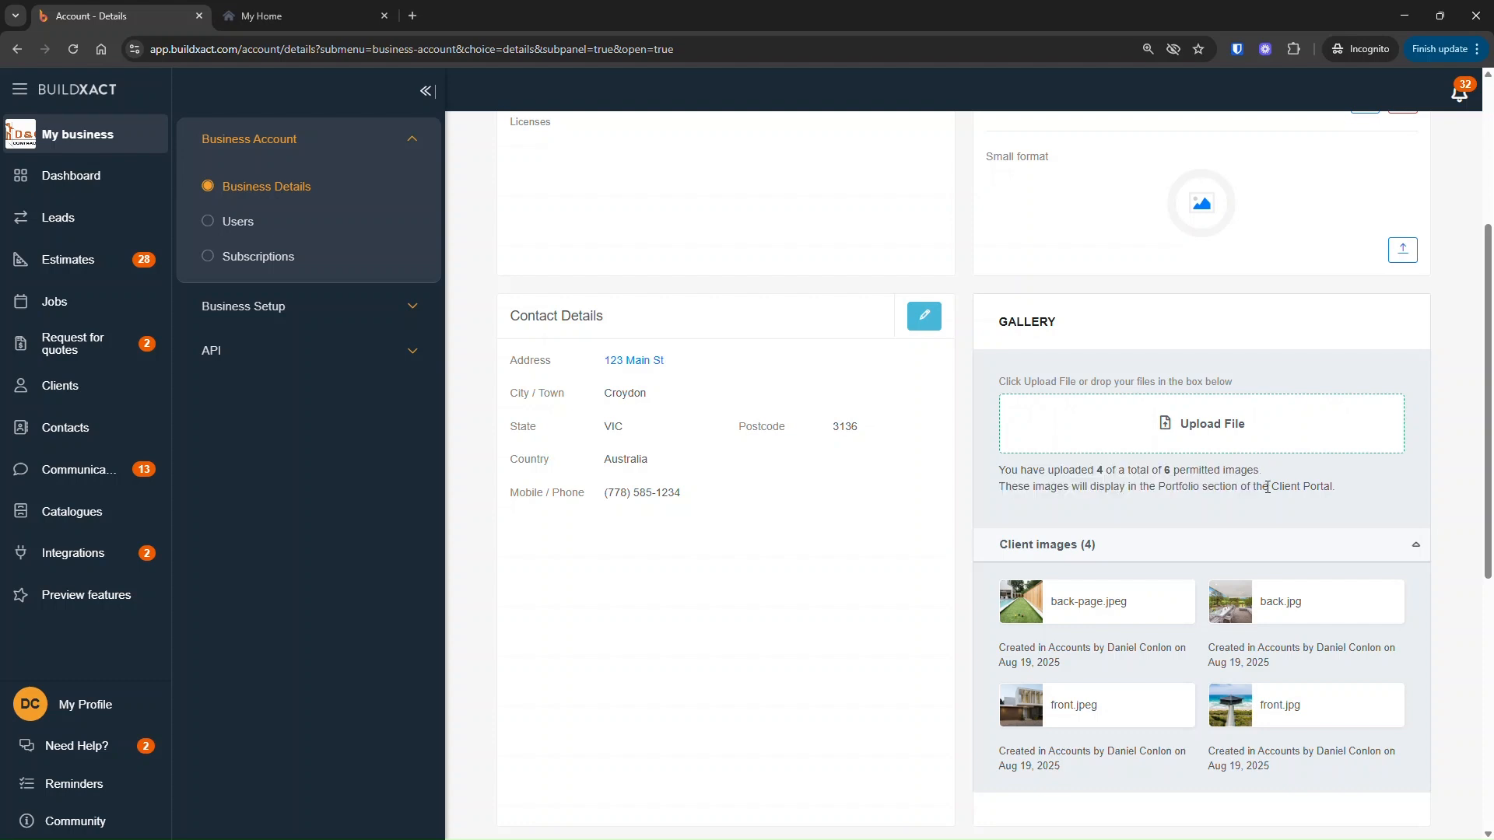
pyautogui.moveTo(1289, 486); pyautogui.dragTo(1090, 469)
pyautogui.click(1035, 477)
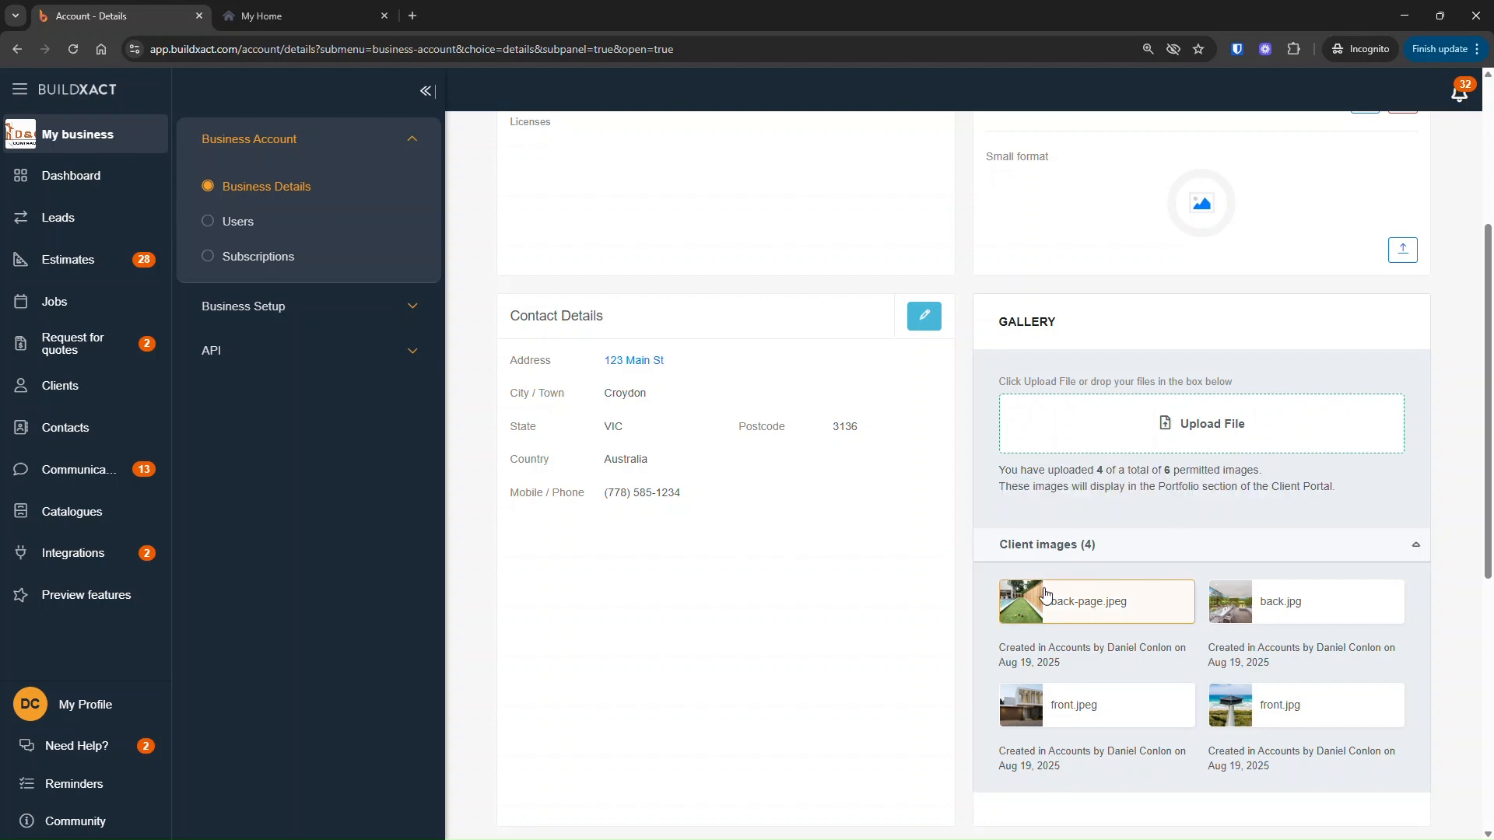
pyautogui.scroll(-1, 1126, 646)
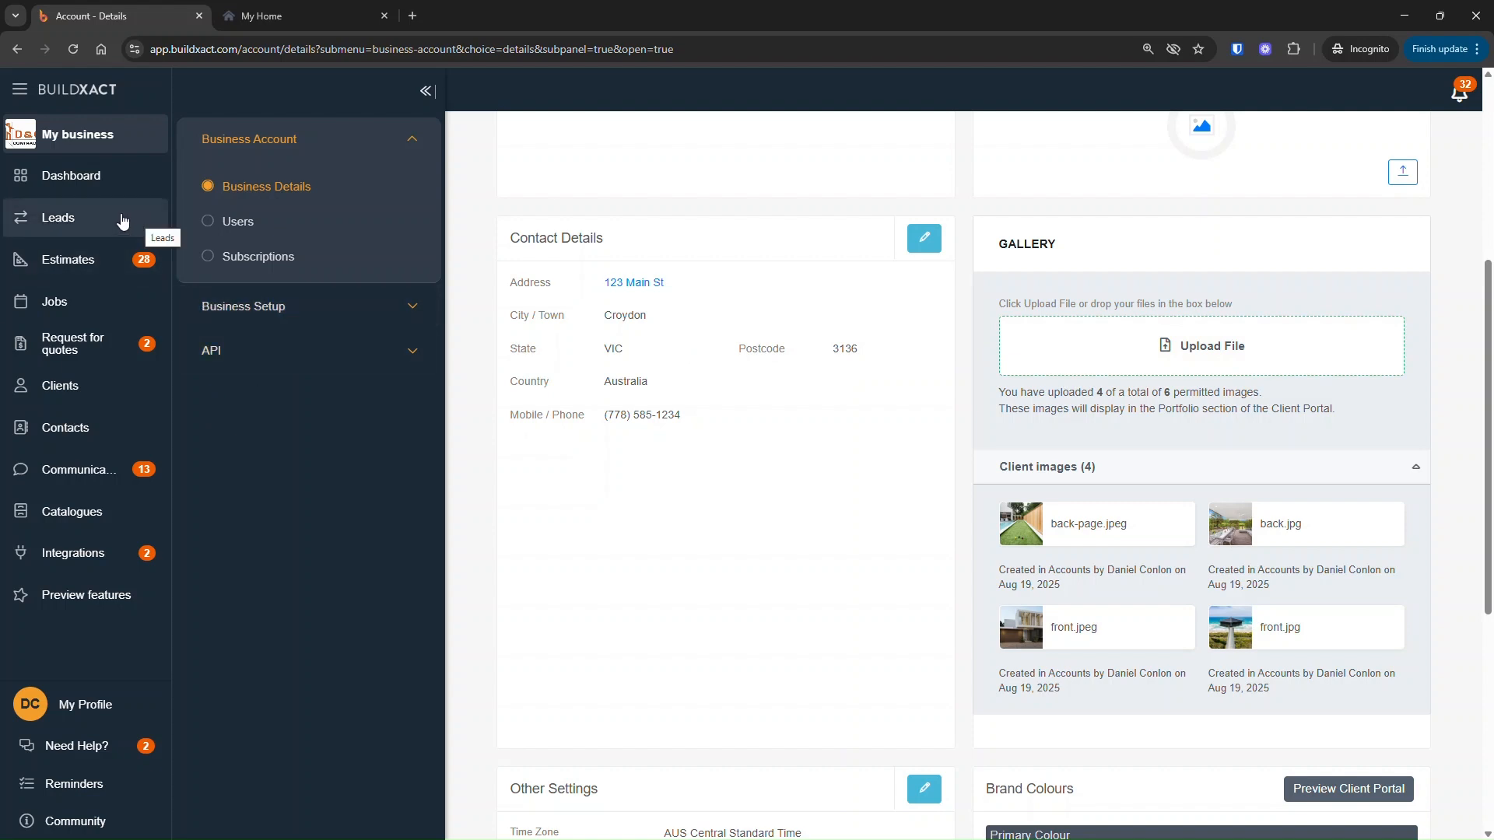
# - Open lead L1029 and check the invitation statuses in its client portal section
pyautogui.click(87, 232)
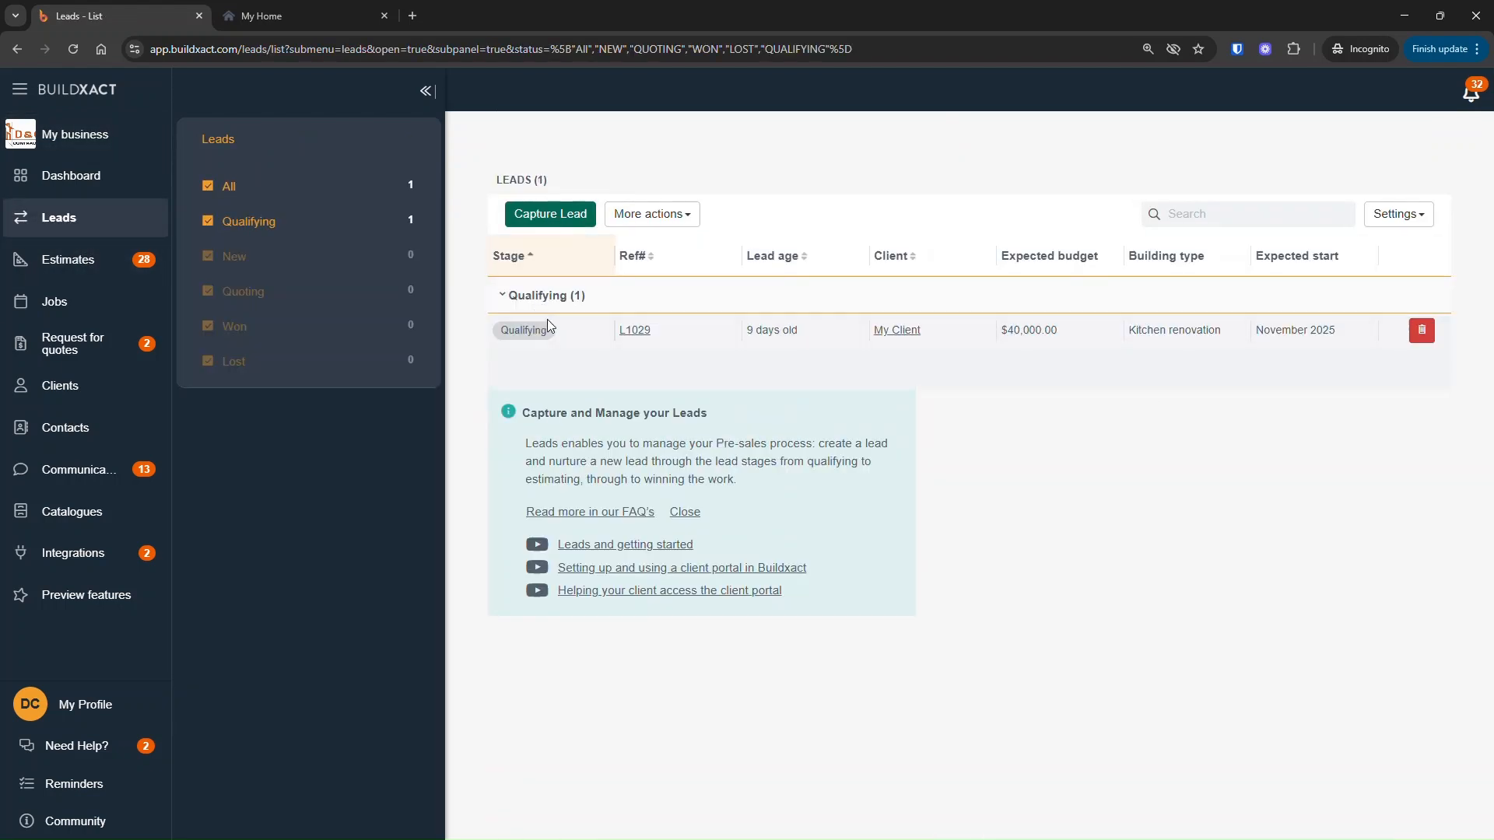
pyautogui.click(635, 331)
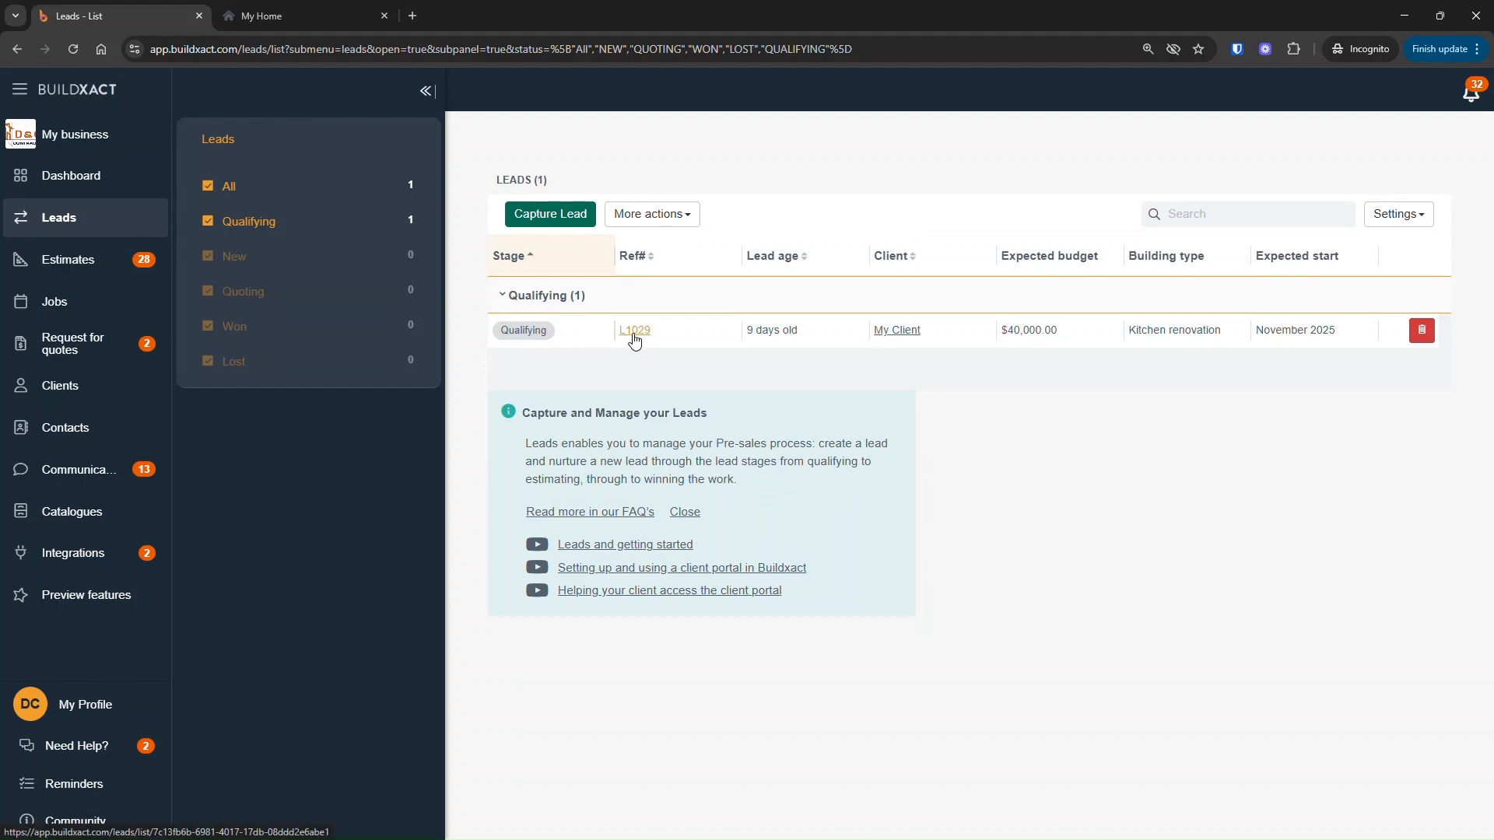
pyautogui.scroll(-10, 1058, 504)
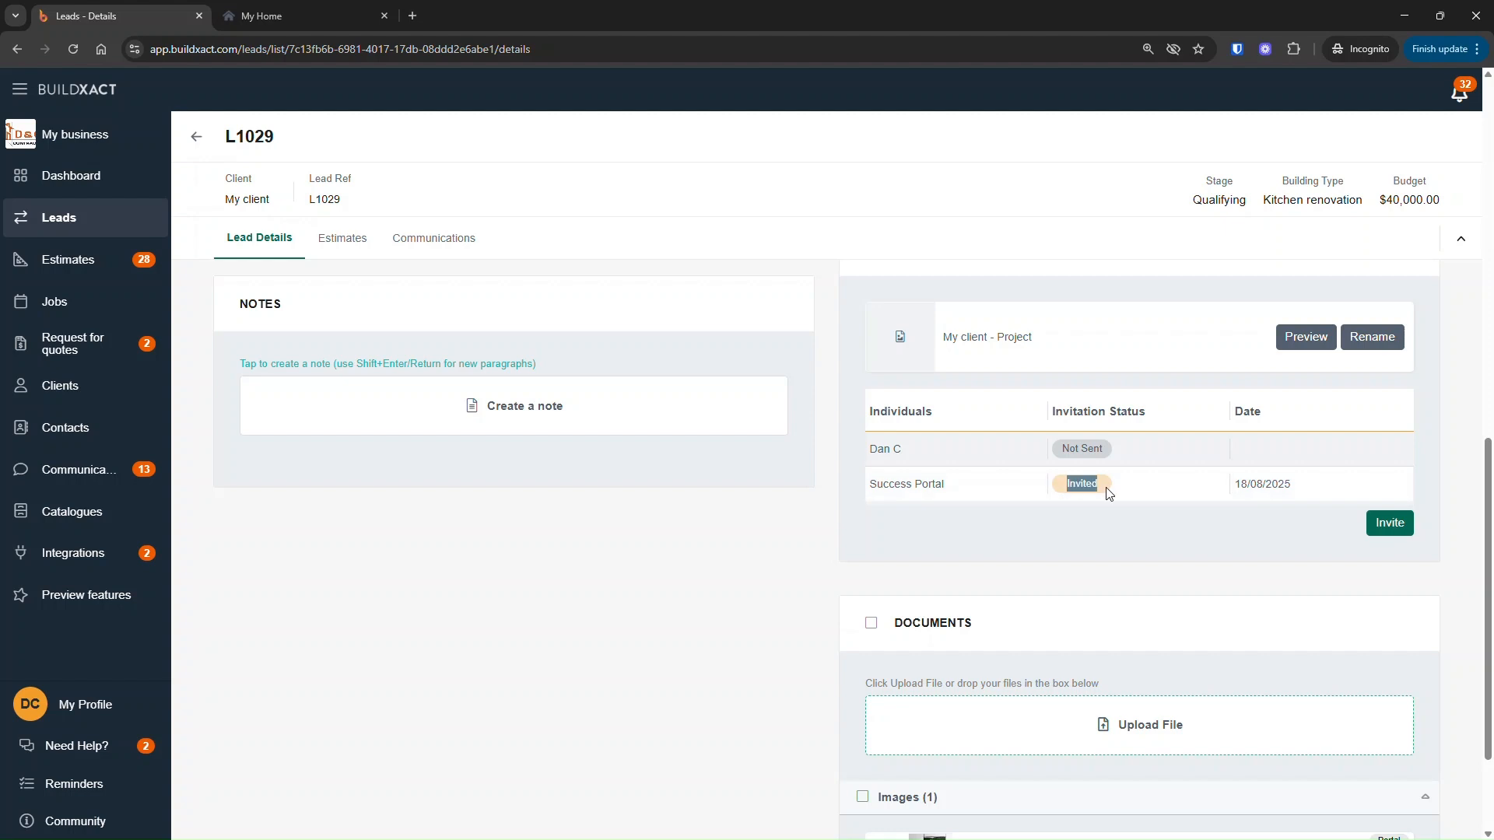
# - Open the client portal invitation form for the lead's project and select only the already invited individual as invitee
pyautogui.click(1387, 524)
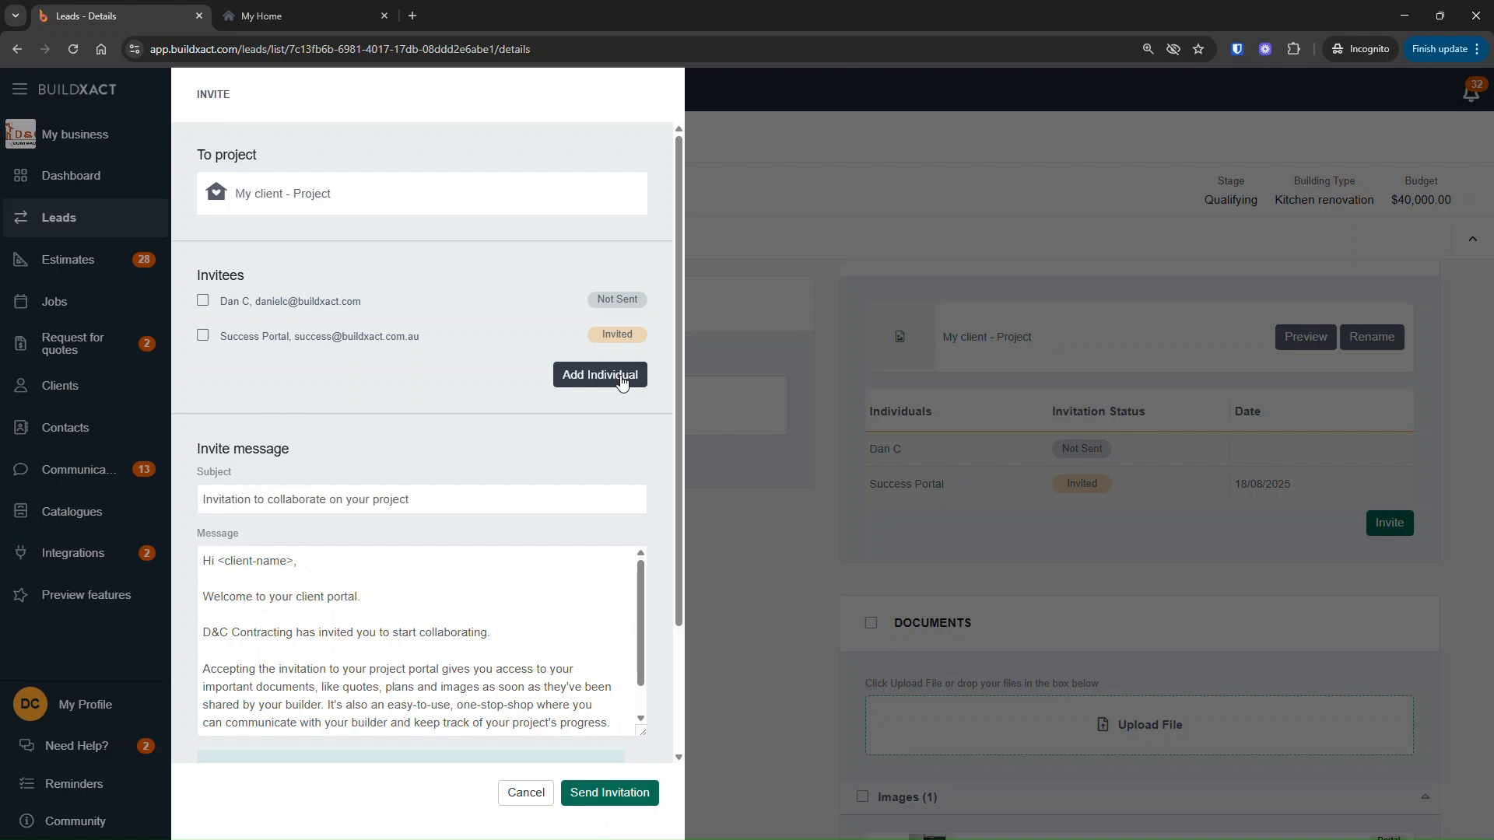
pyautogui.moveTo(262, 308); pyautogui.dragTo(369, 315)
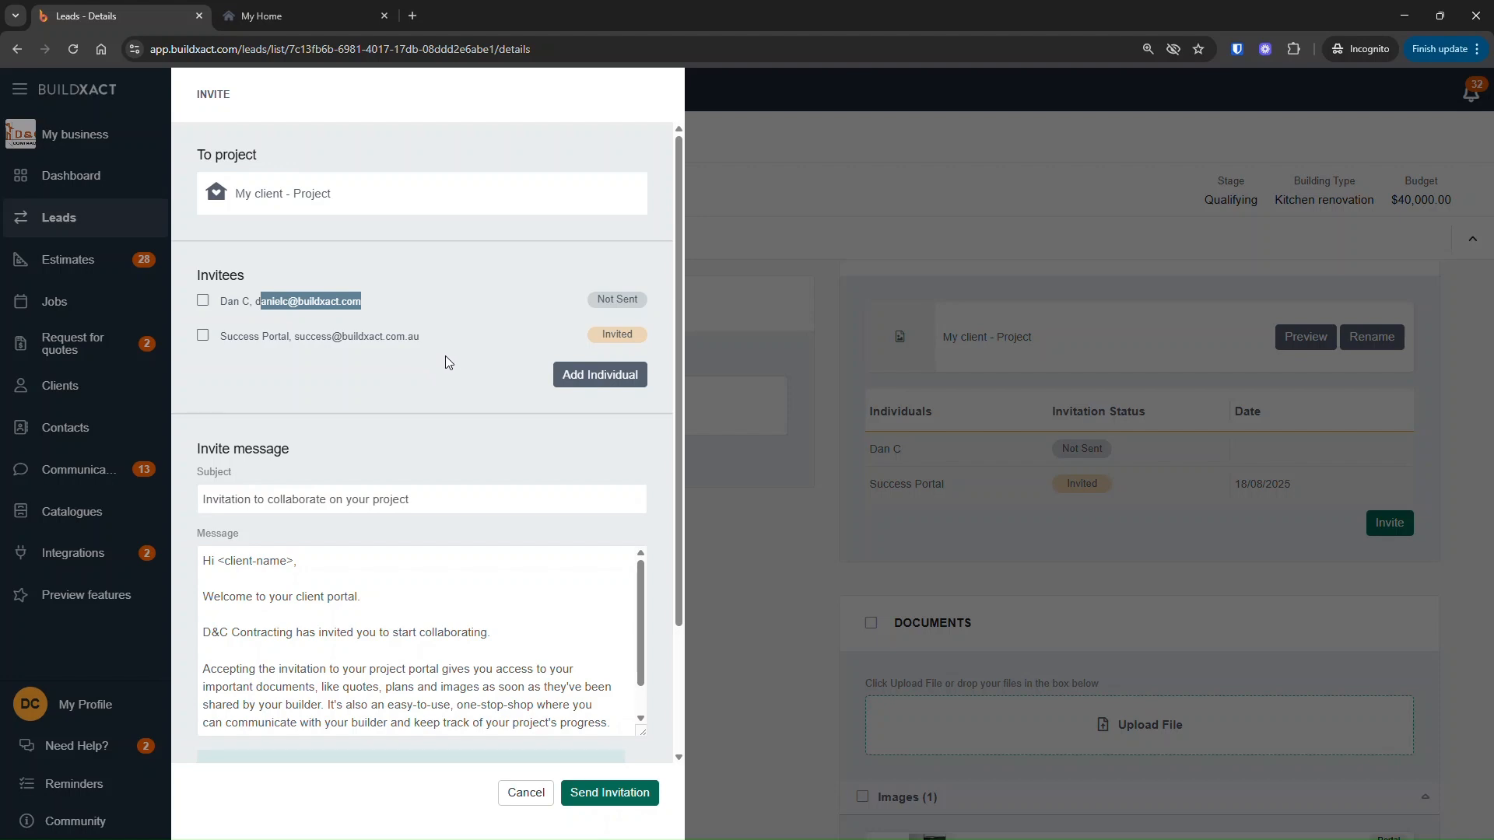
pyautogui.click(413, 385)
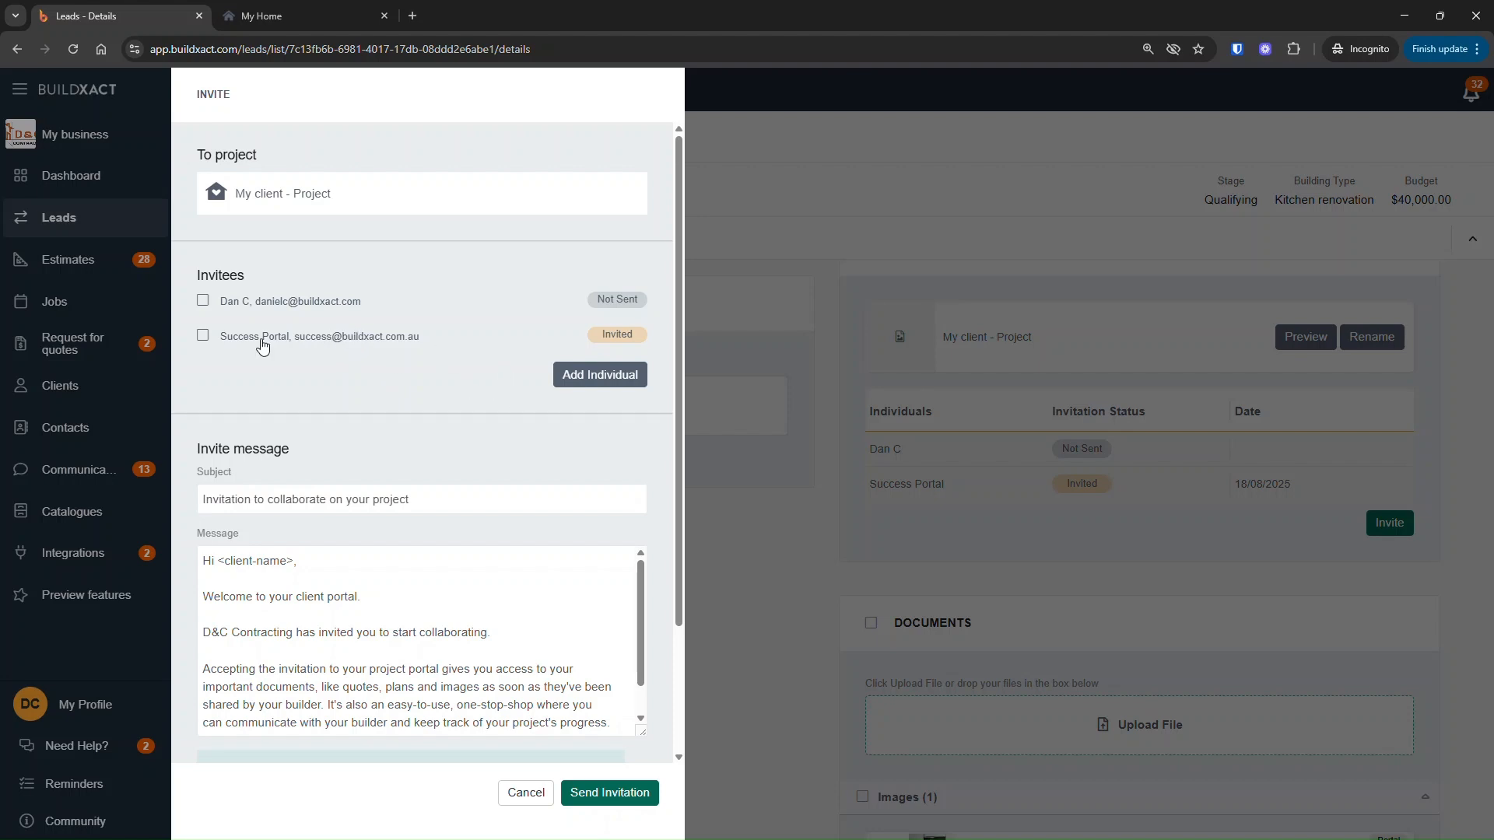
pyautogui.click(202, 303)
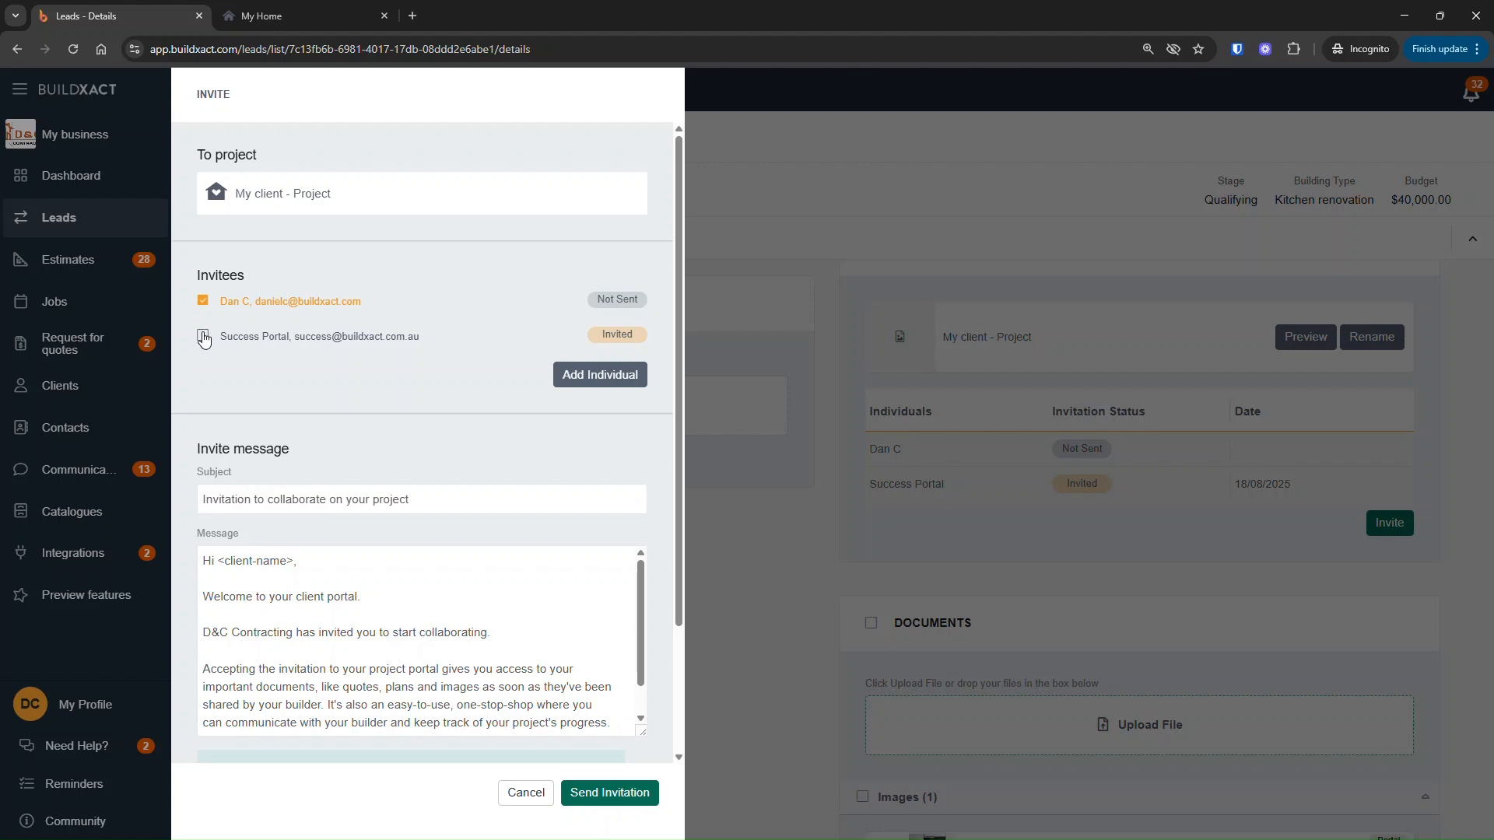
pyautogui.click(203, 337)
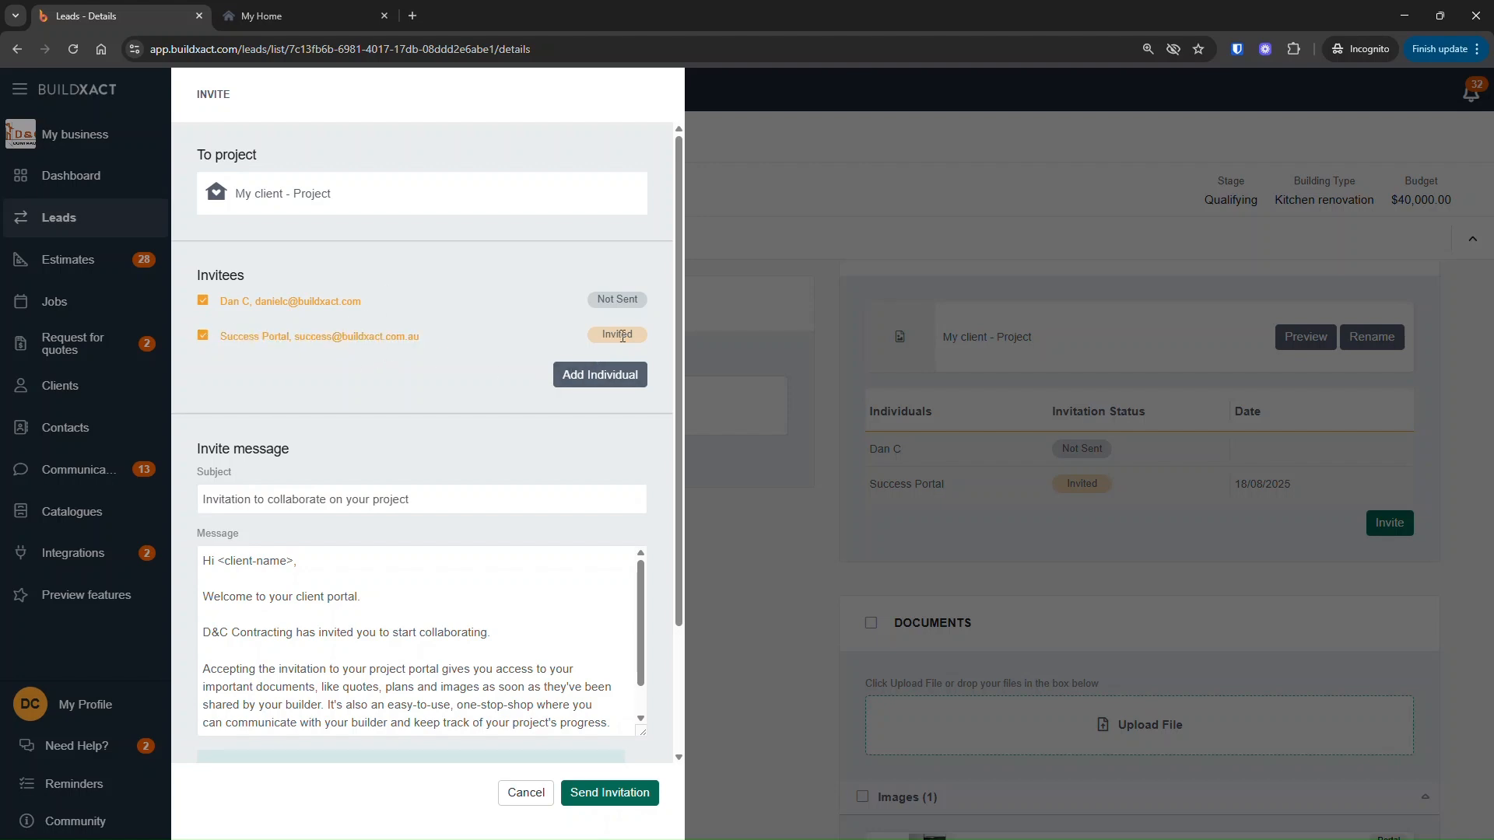
pyautogui.click(236, 303)
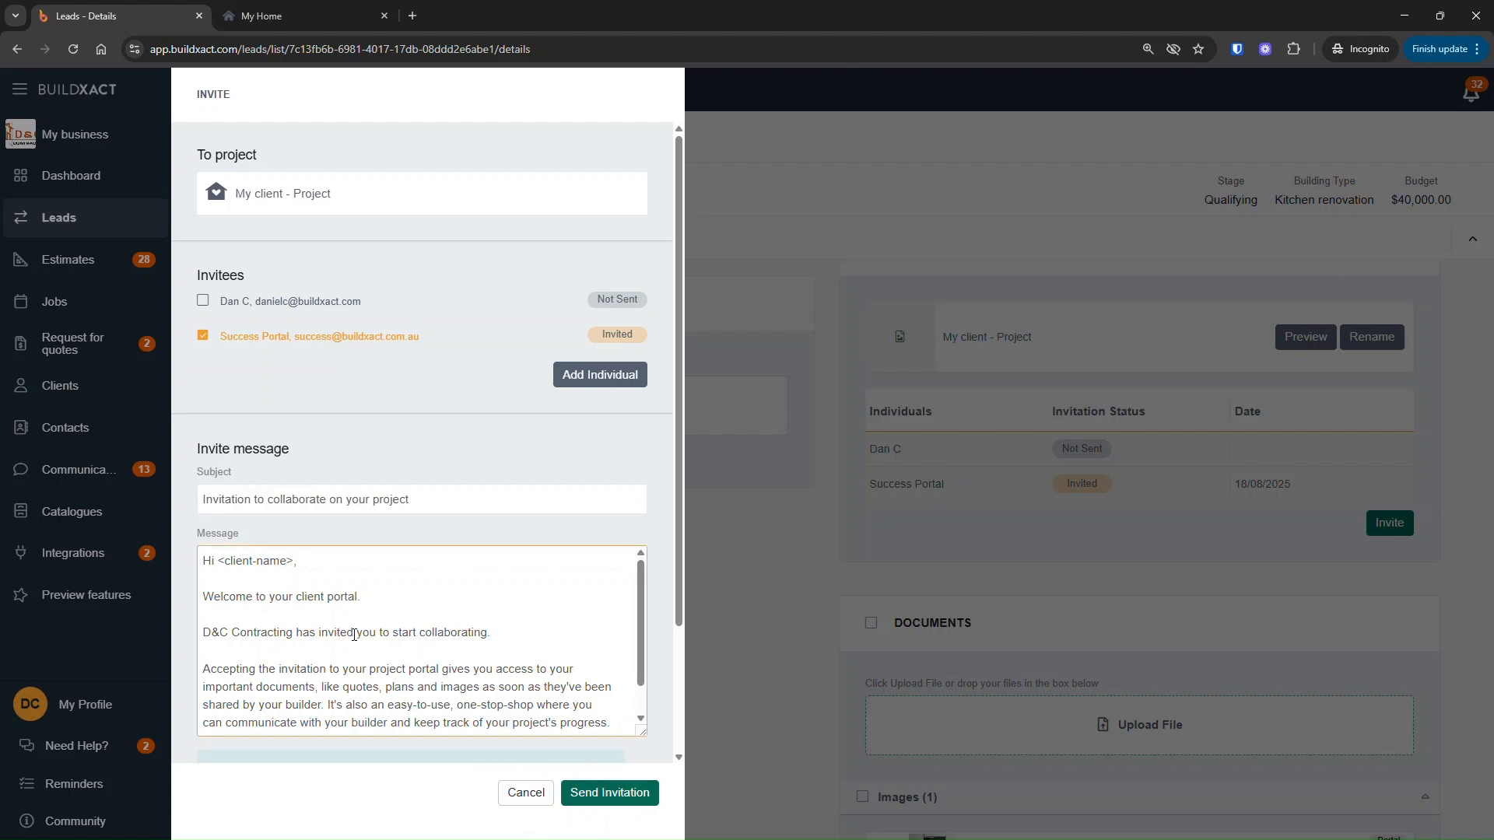
# - Read the invitation message, check the client portal view, and close the invitation form without sending
pyautogui.scroll(-1, 315, 616)
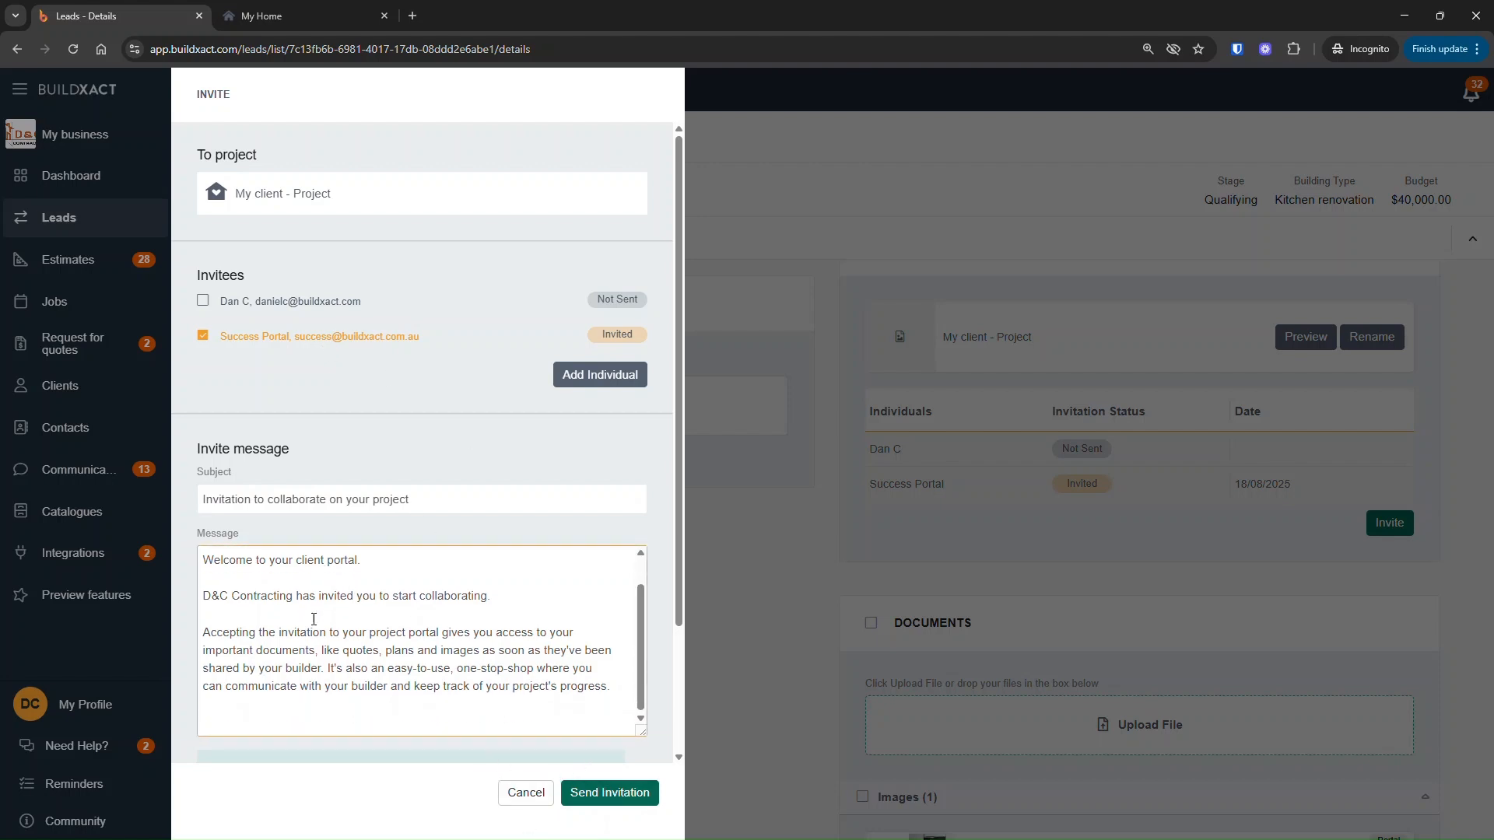
pyautogui.click(266, 17)
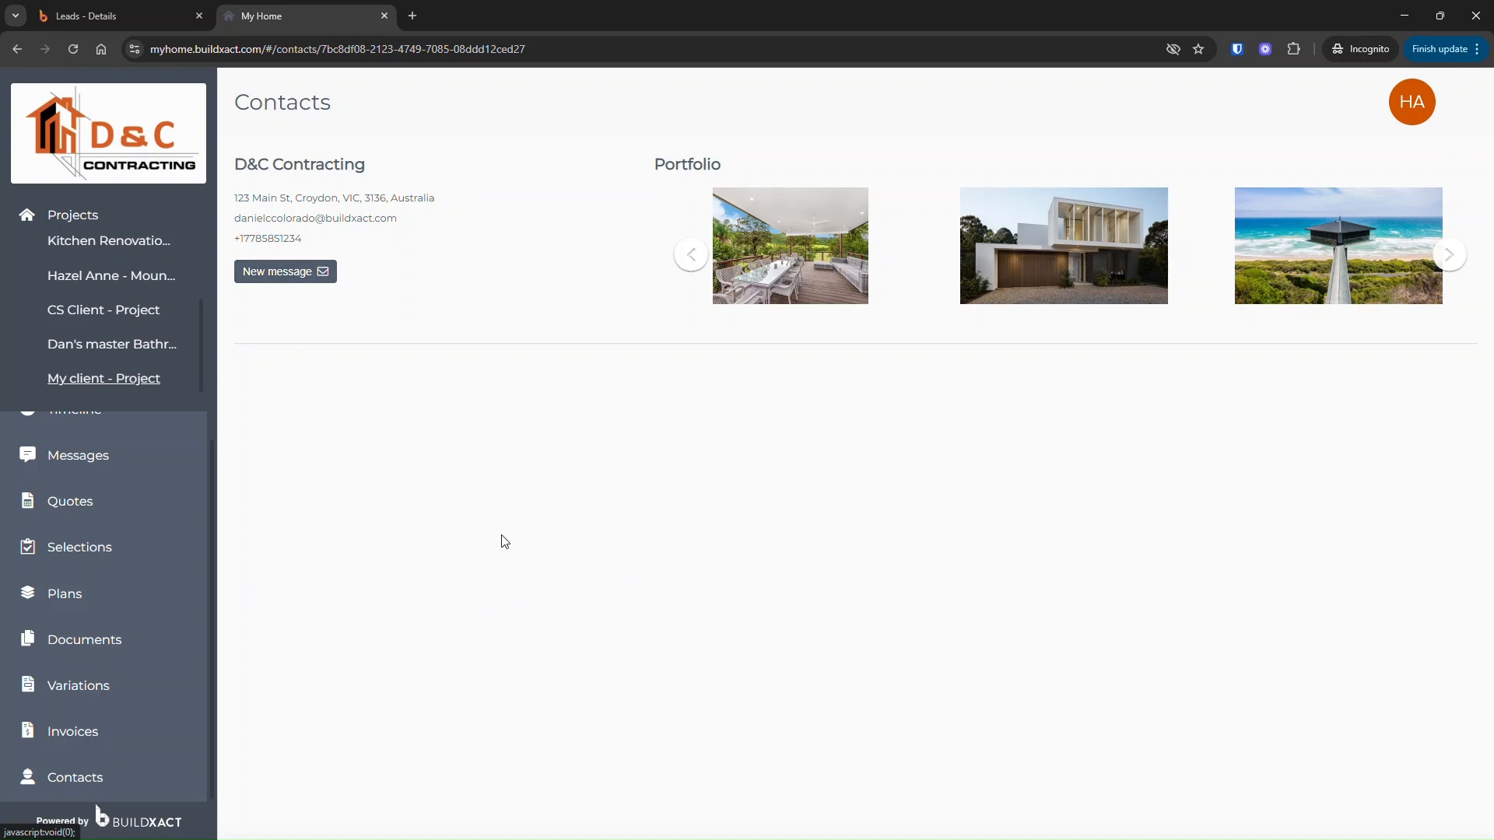
pyautogui.click(101, 18)
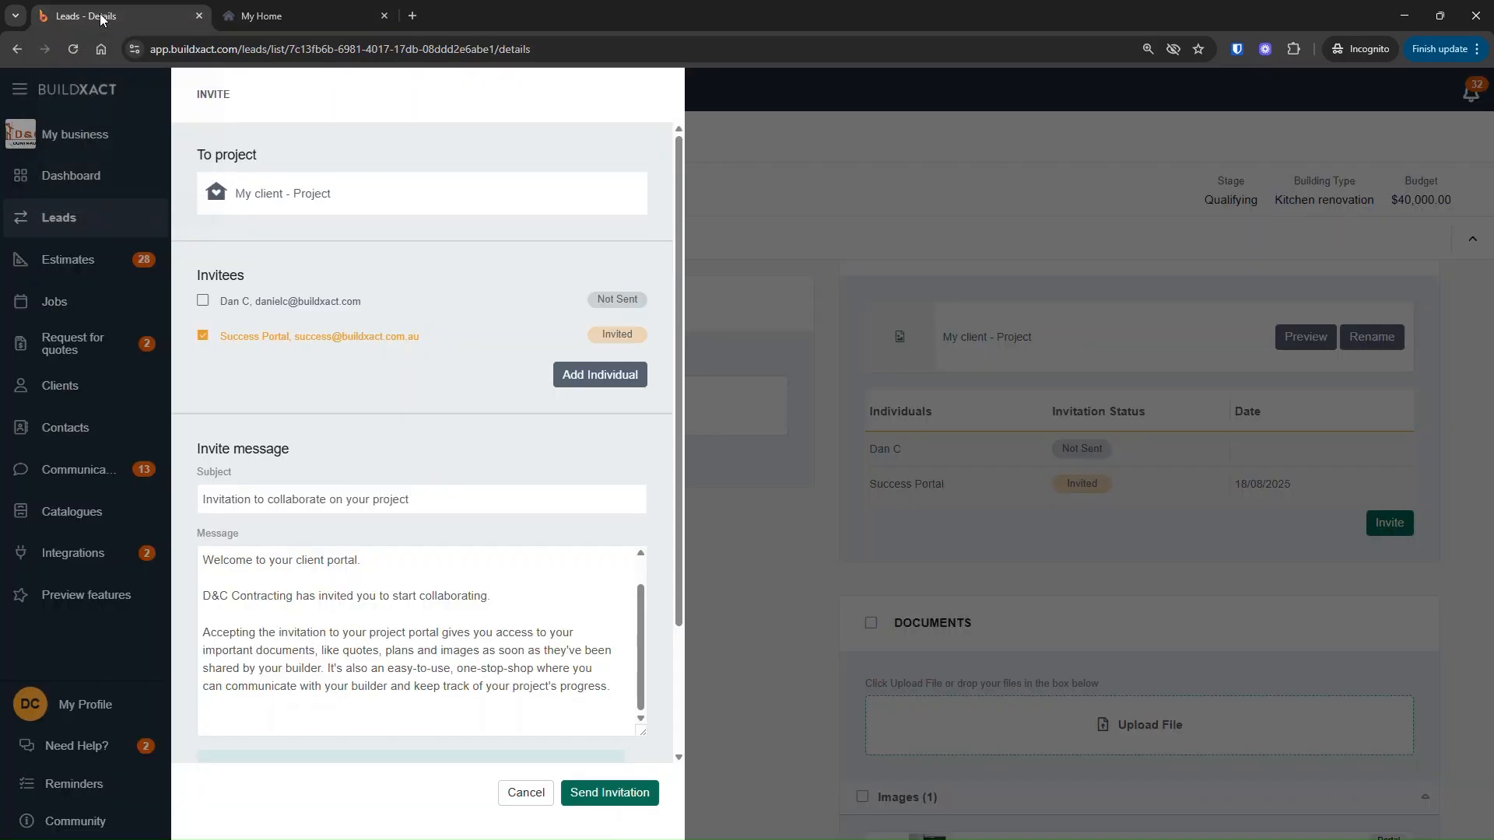
pyautogui.click(526, 792)
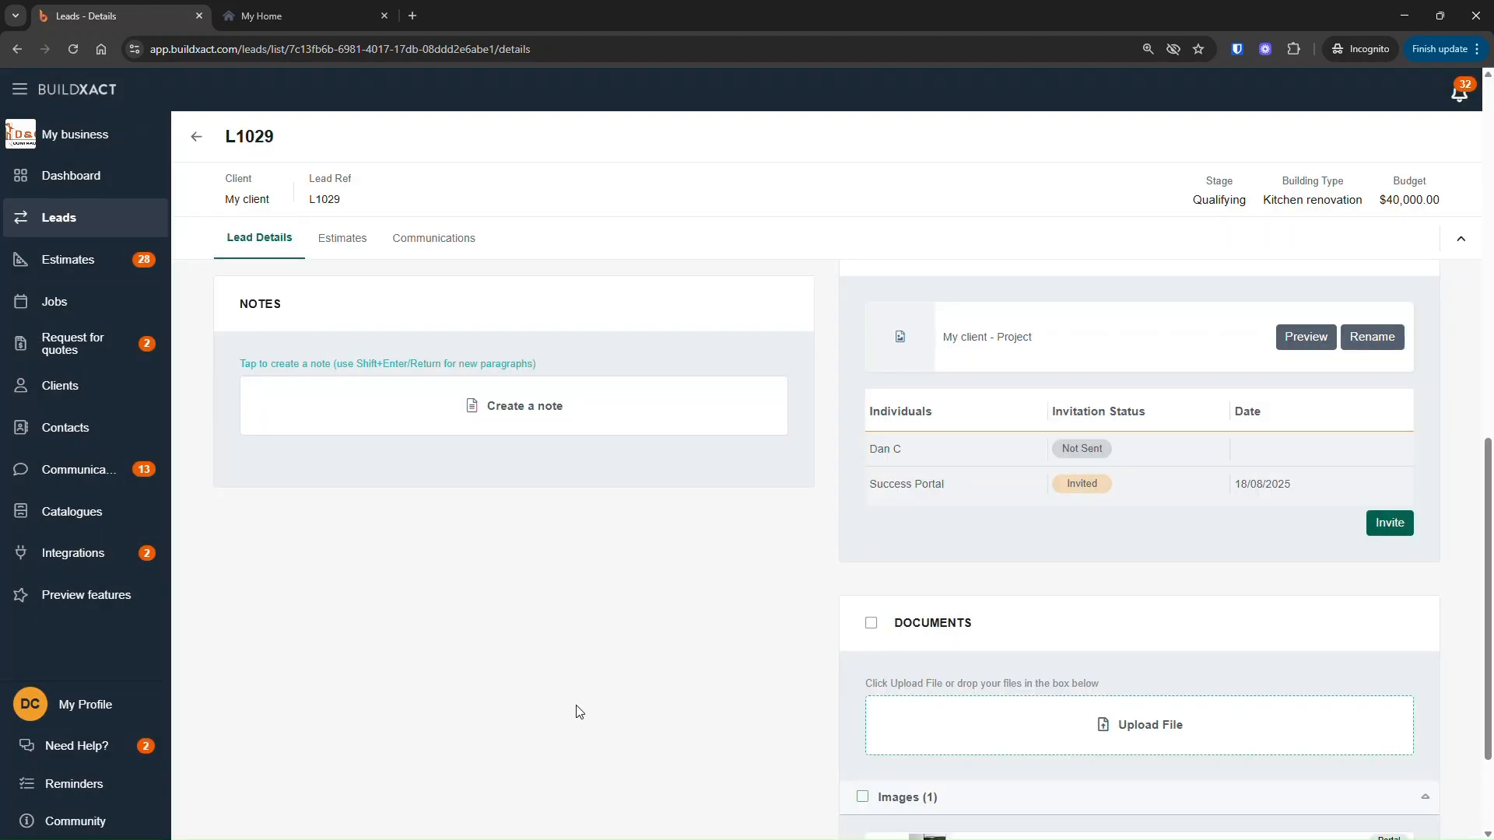
# - View the lead's conversations and locate the matching Messages section in the client portal
pyautogui.click(441, 246)
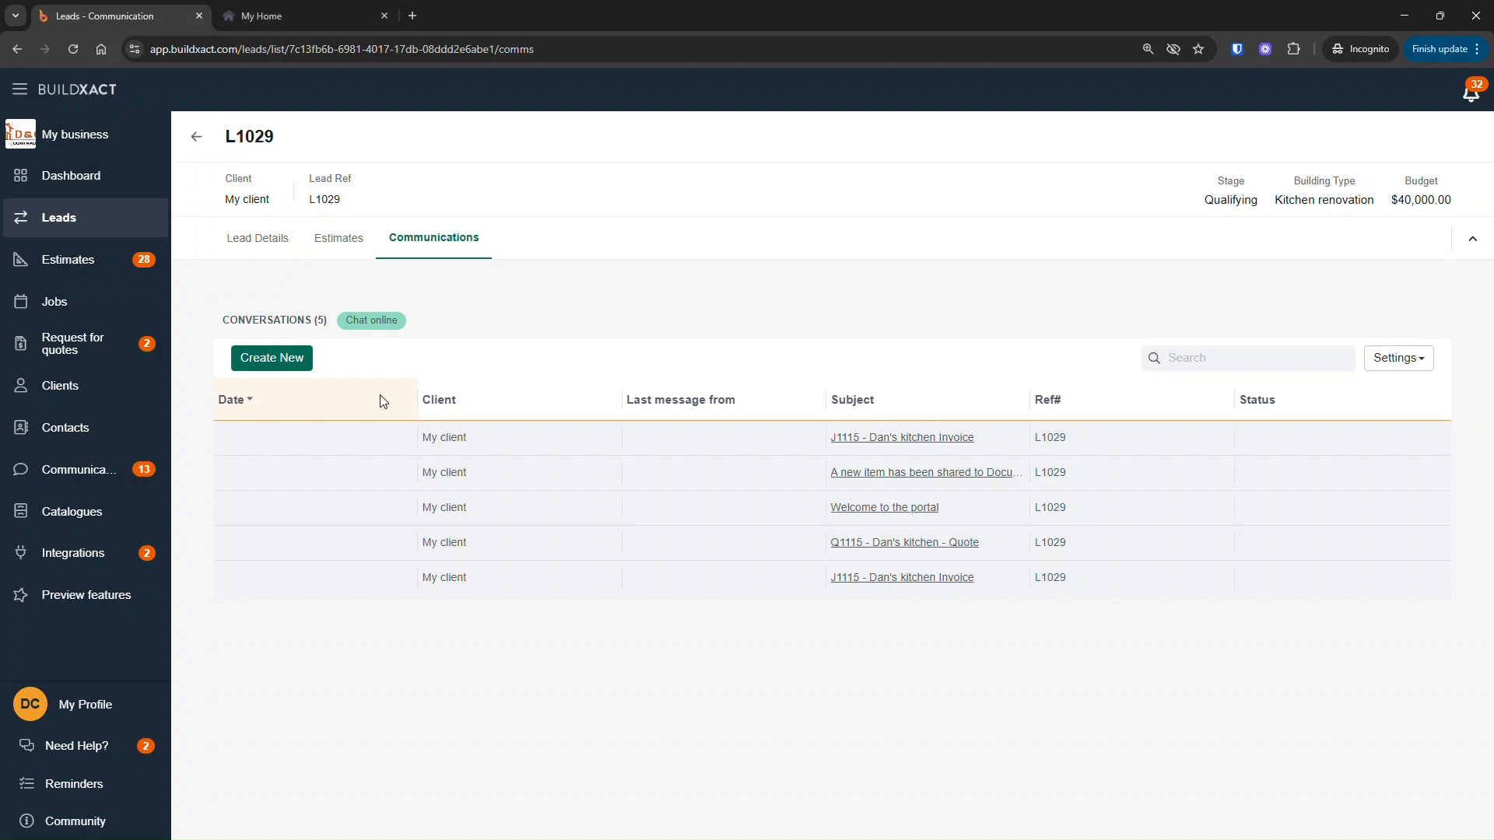
pyautogui.click(310, 13)
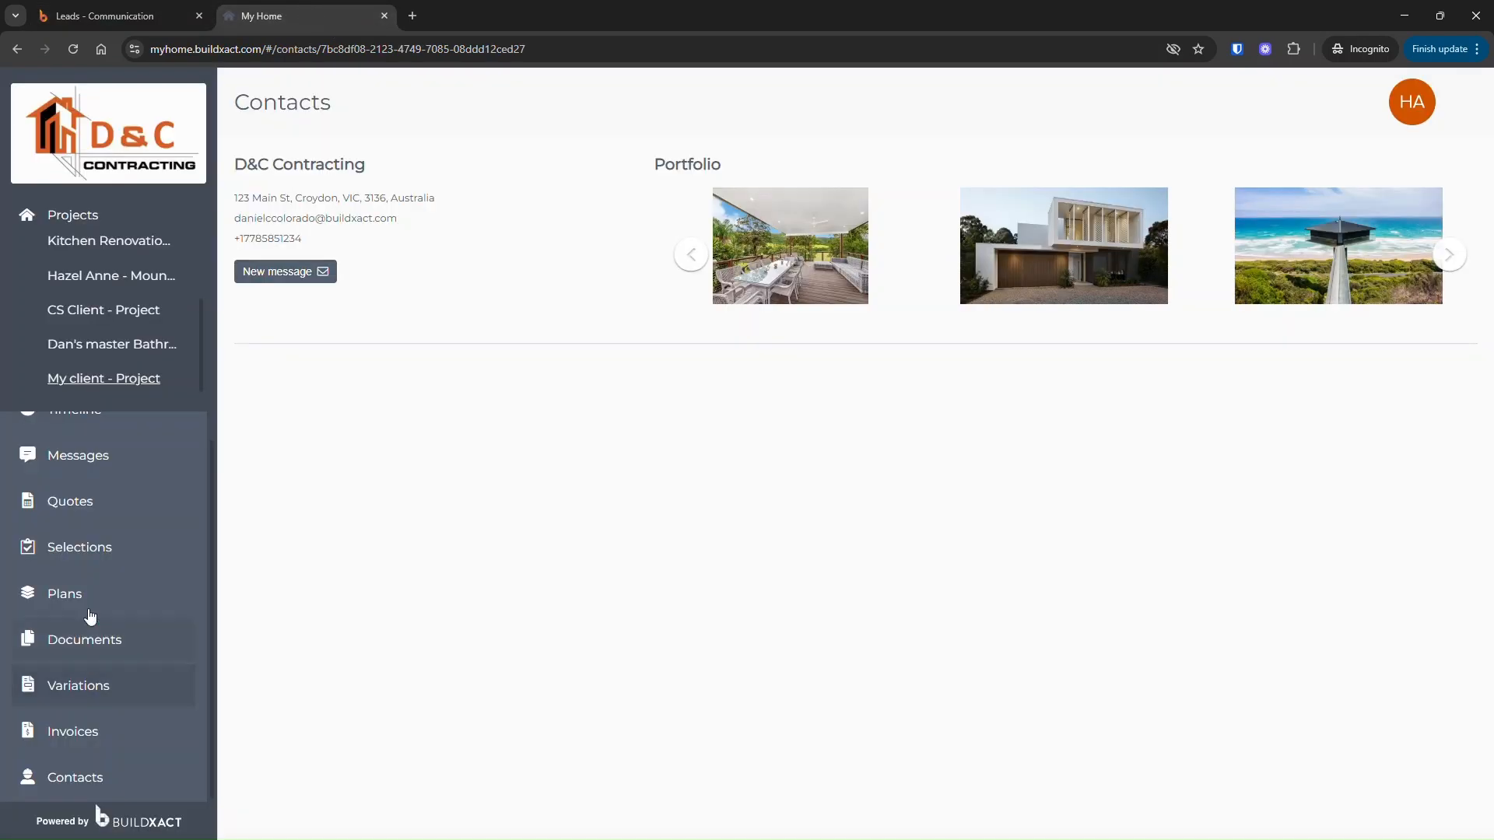
pyautogui.scroll(1, 127, 620)
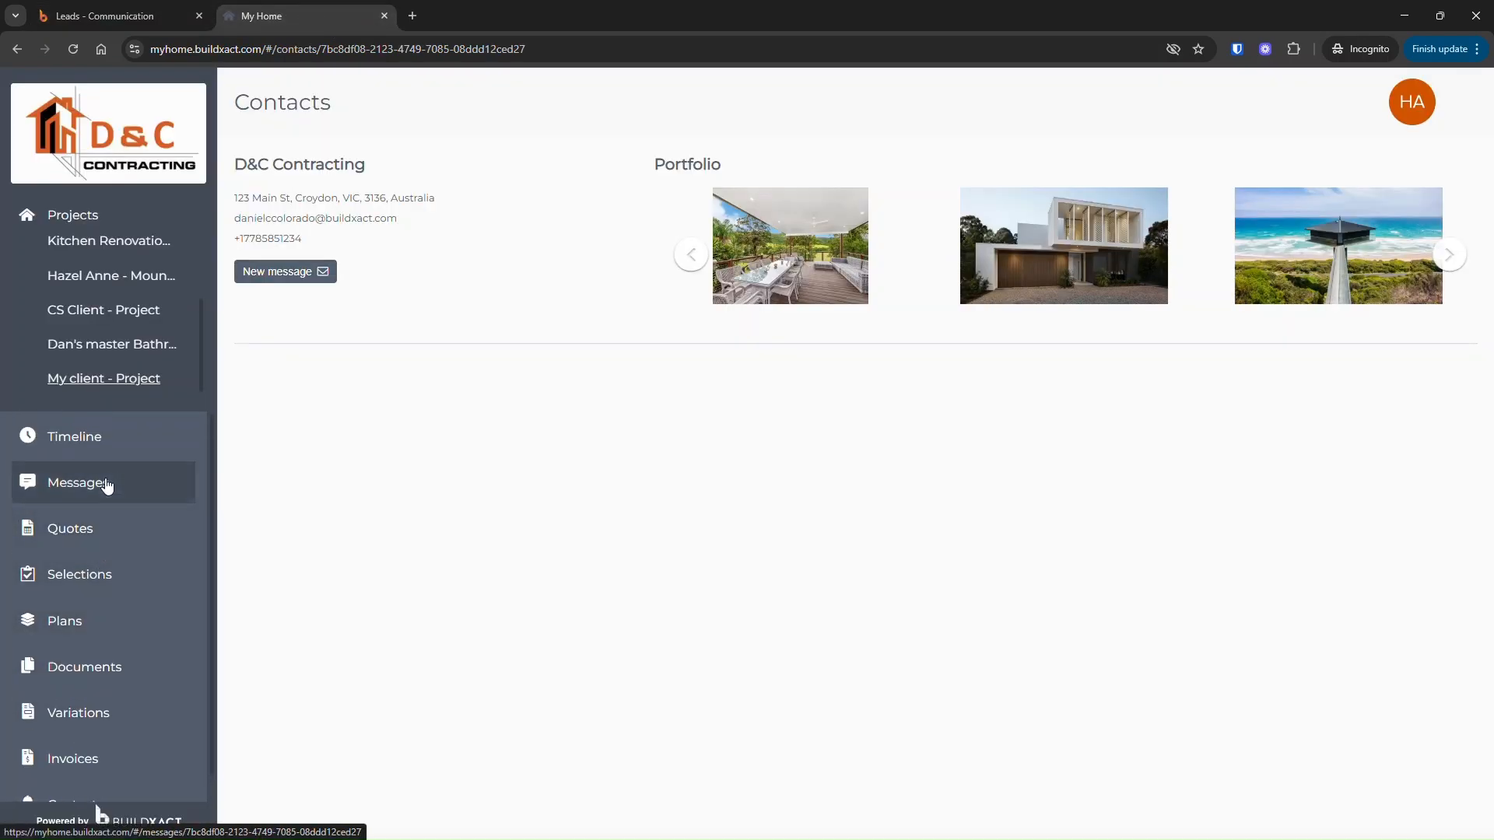
pyautogui.click(58, 7)
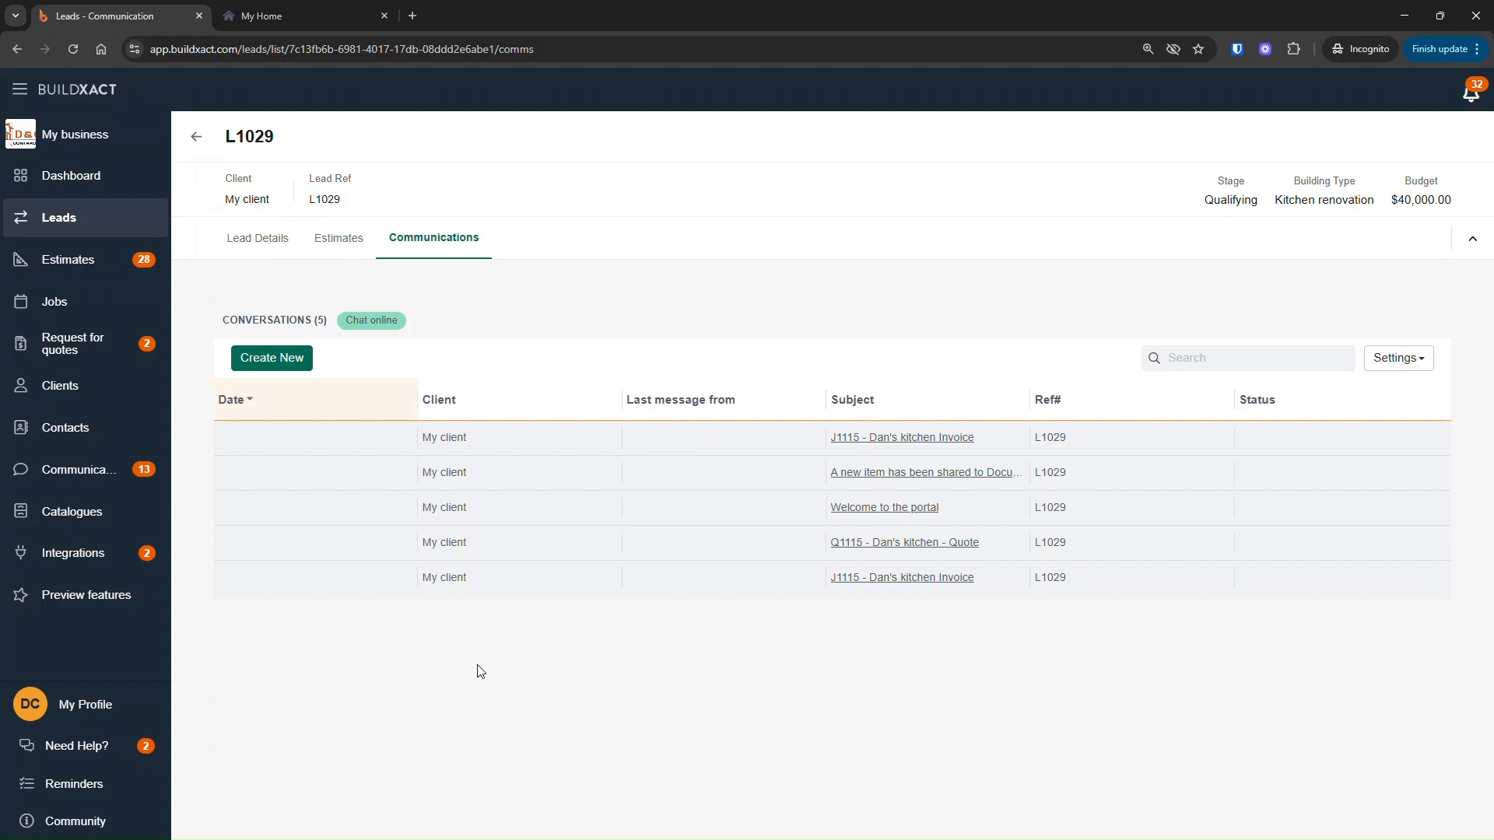
# - View the notifications and conversations in the business-wide communications area
pyautogui.click(105, 476)
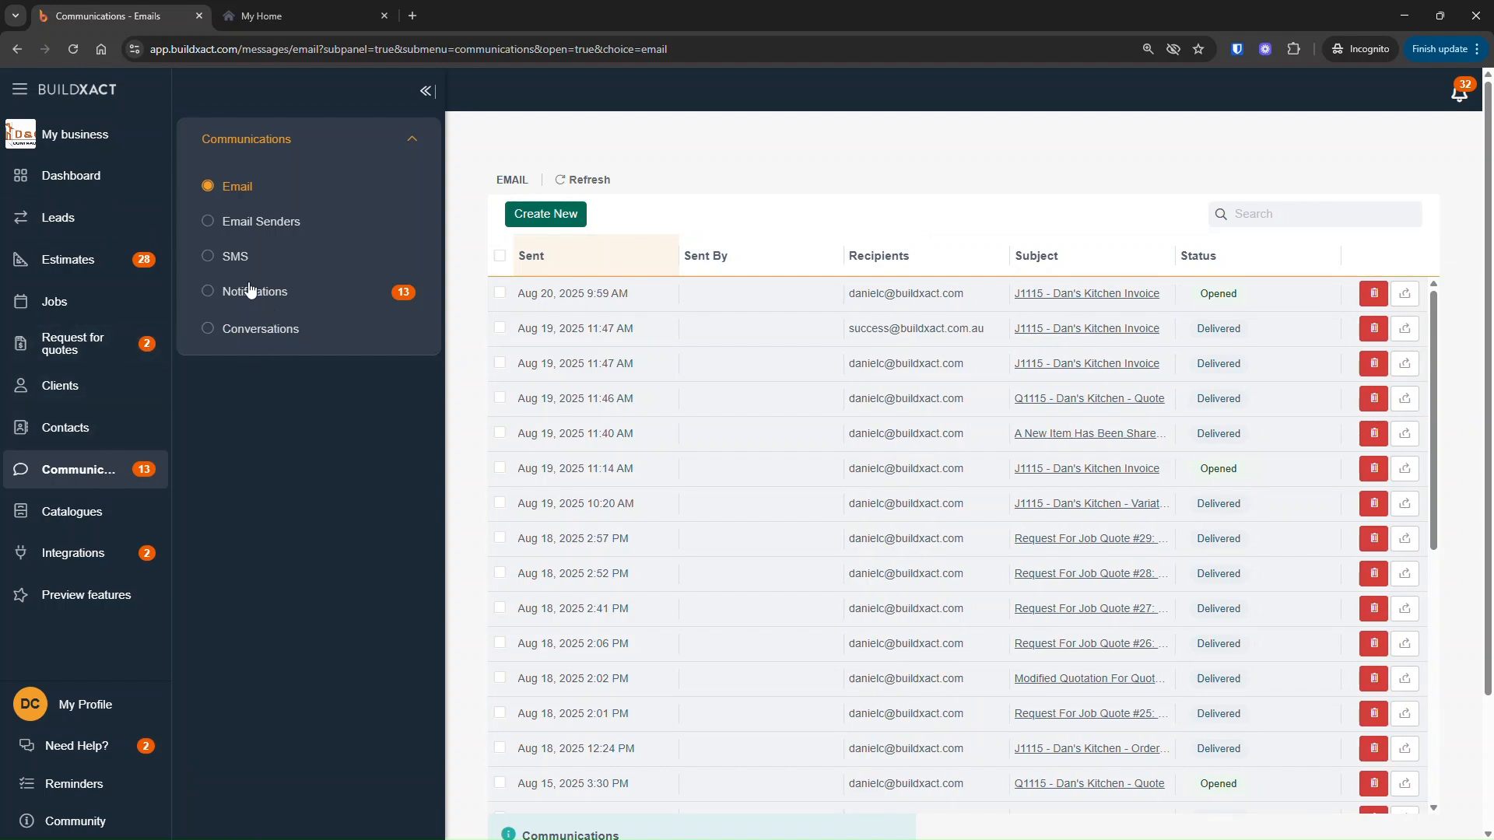
pyautogui.click(265, 292)
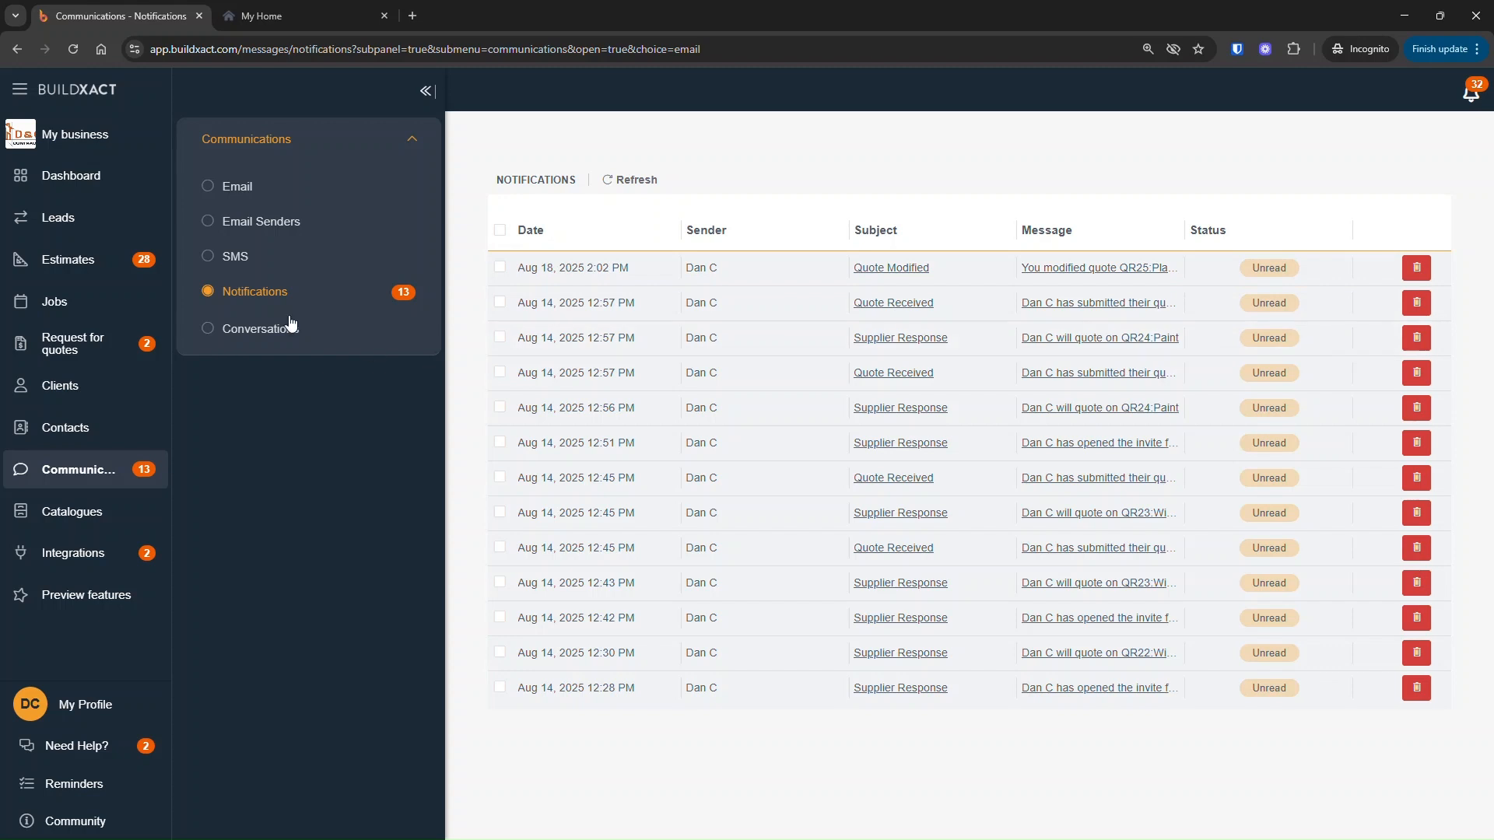
pyautogui.click(272, 336)
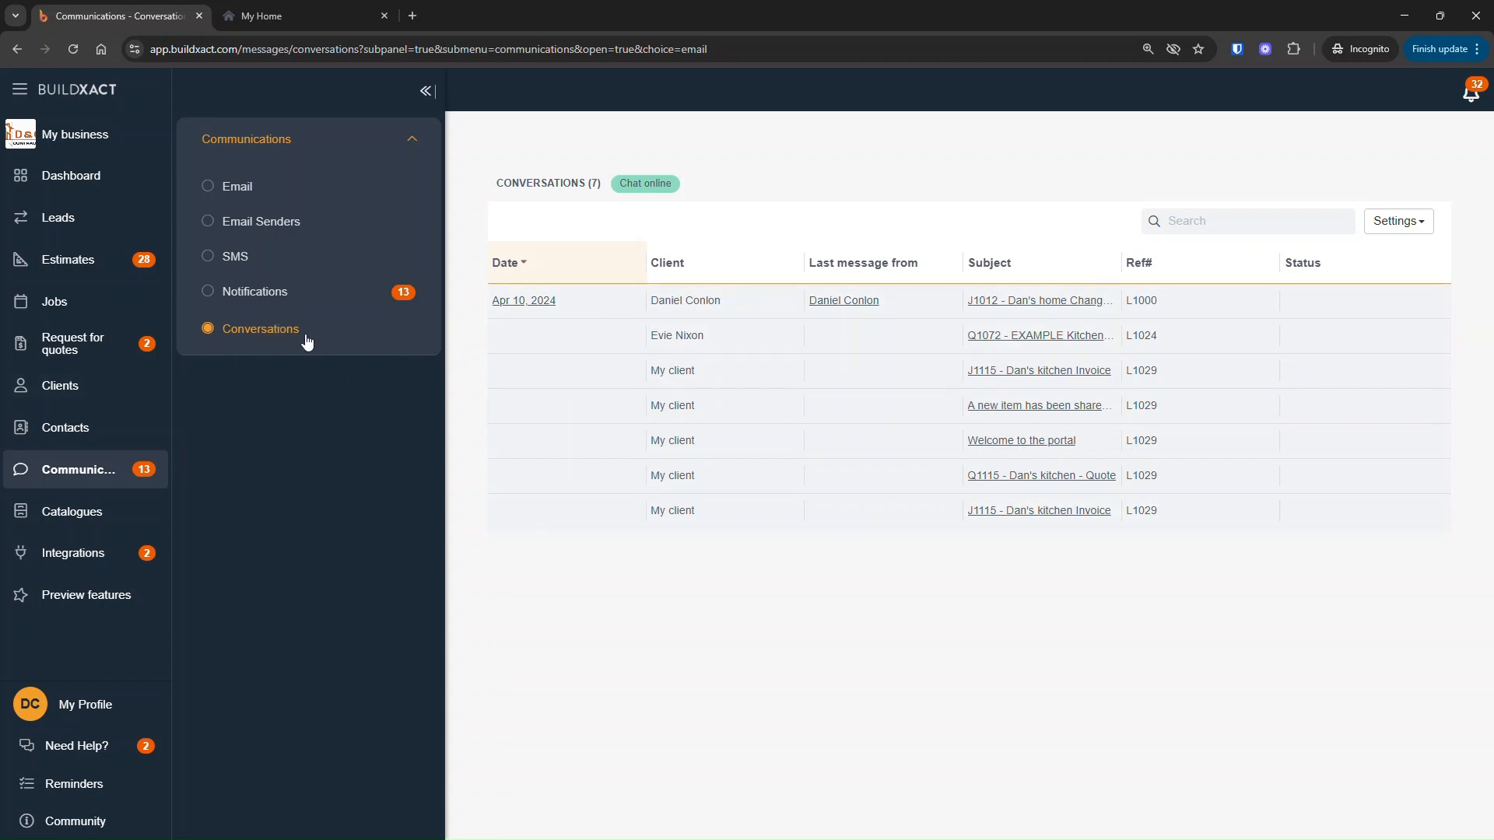
# - Reopen lead L1029 and view its conversations
pyautogui.click(72, 224)
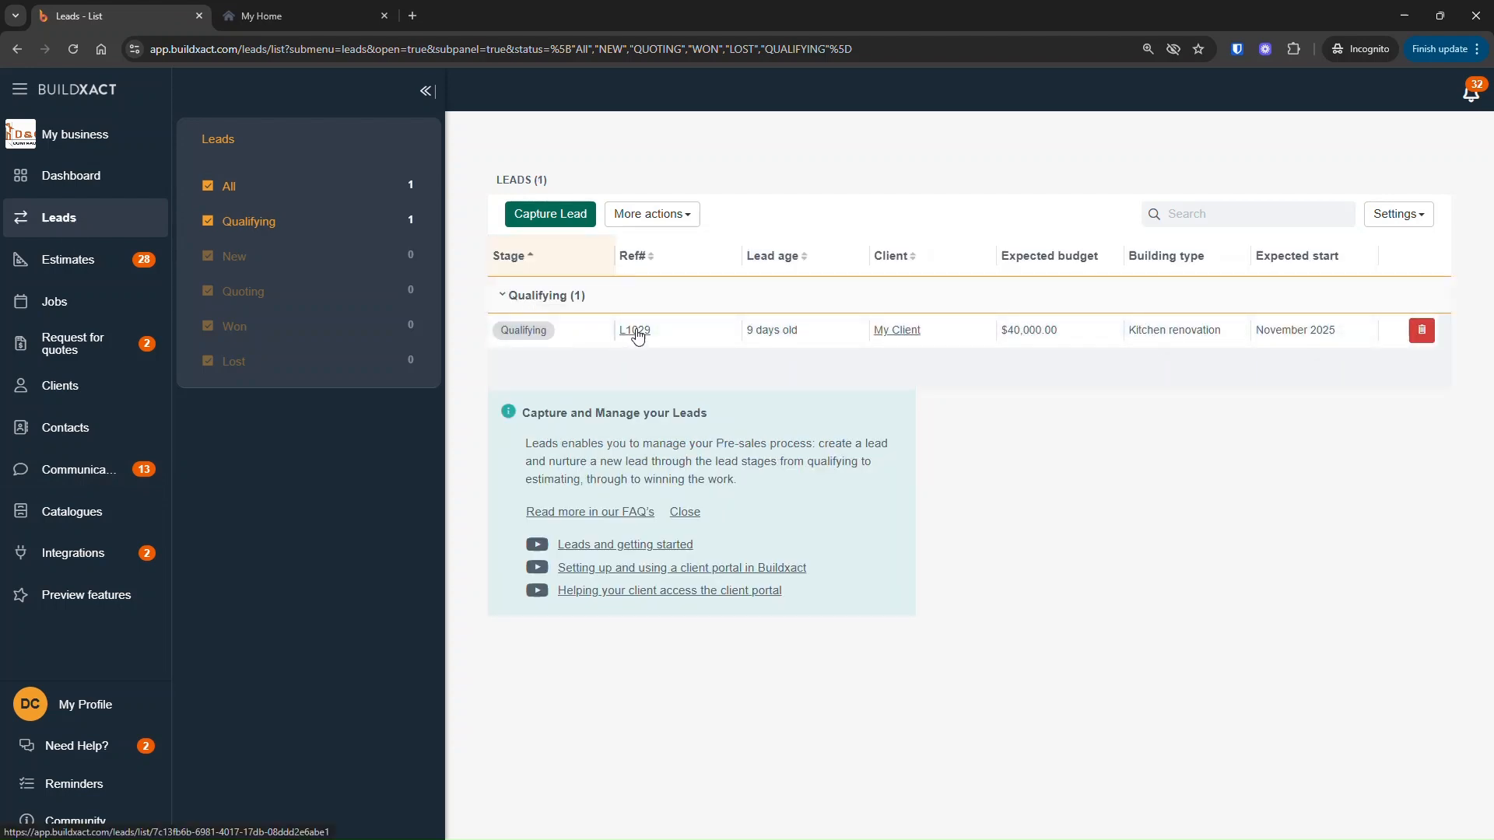
pyautogui.click(633, 332)
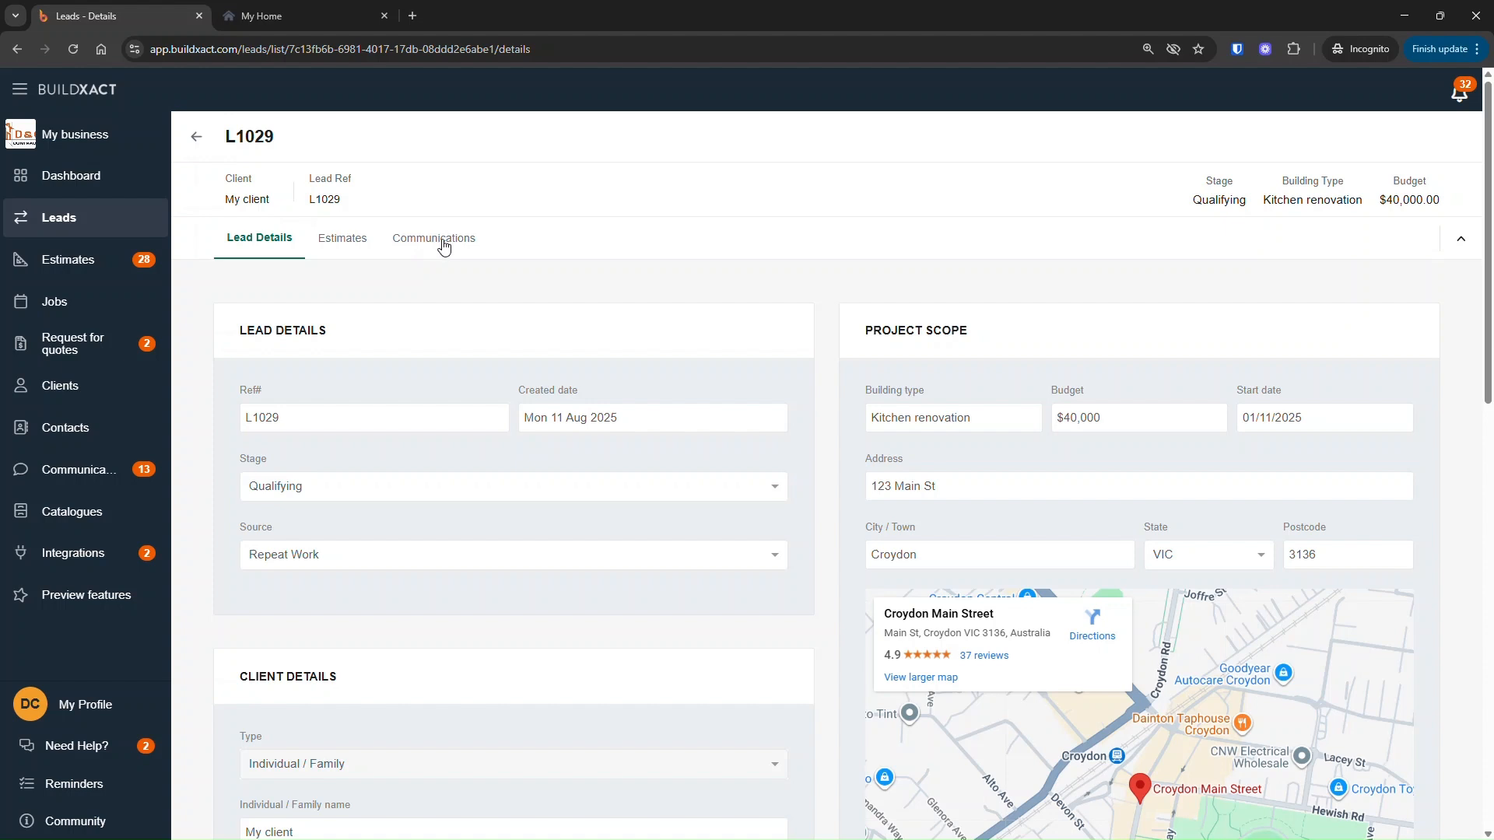
pyautogui.click(444, 246)
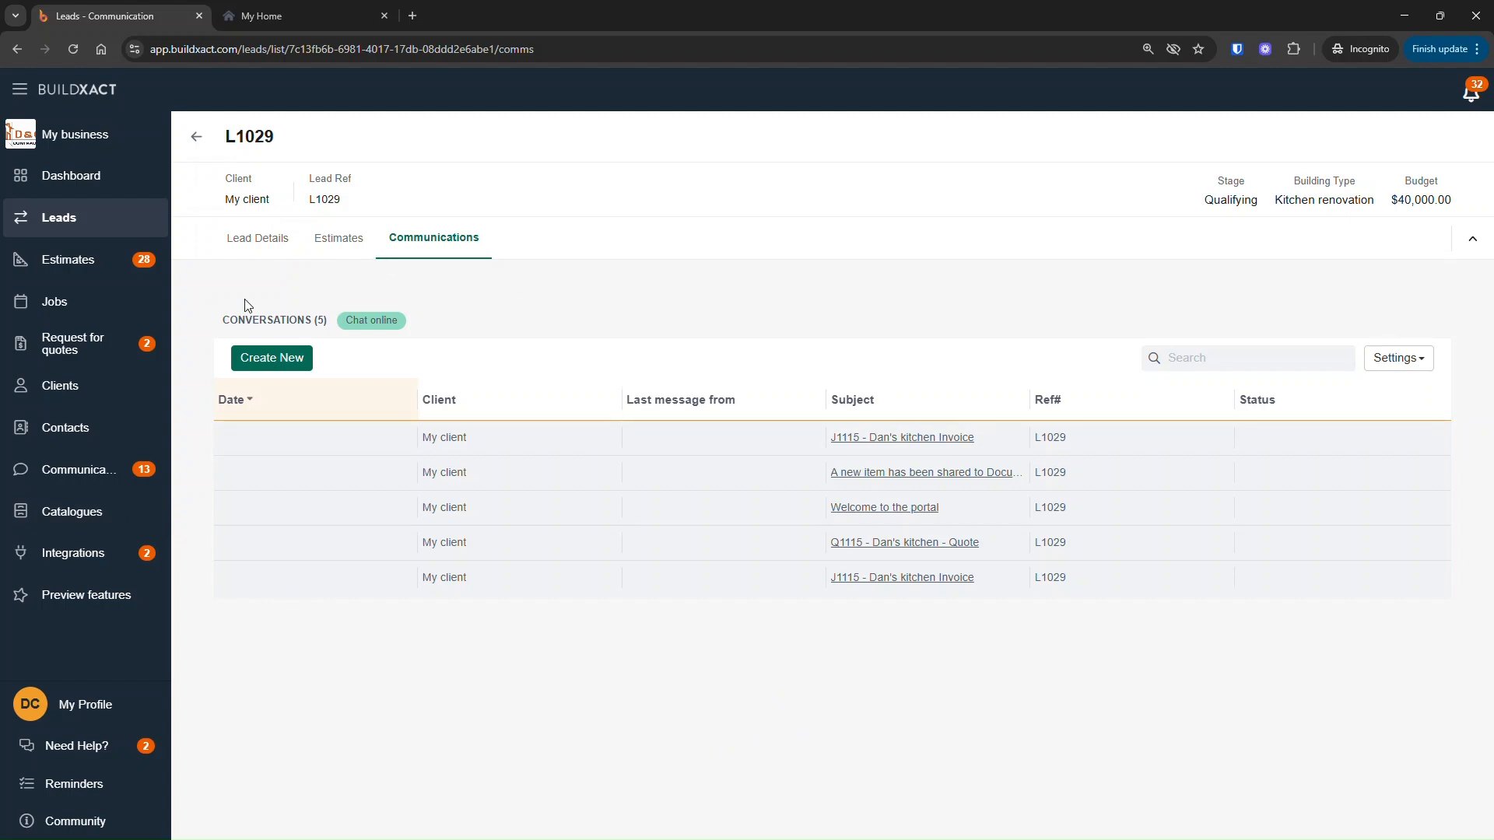
# - Examine lead L1029's estimates and the client portal and documents sections of its details
pyautogui.click(347, 238)
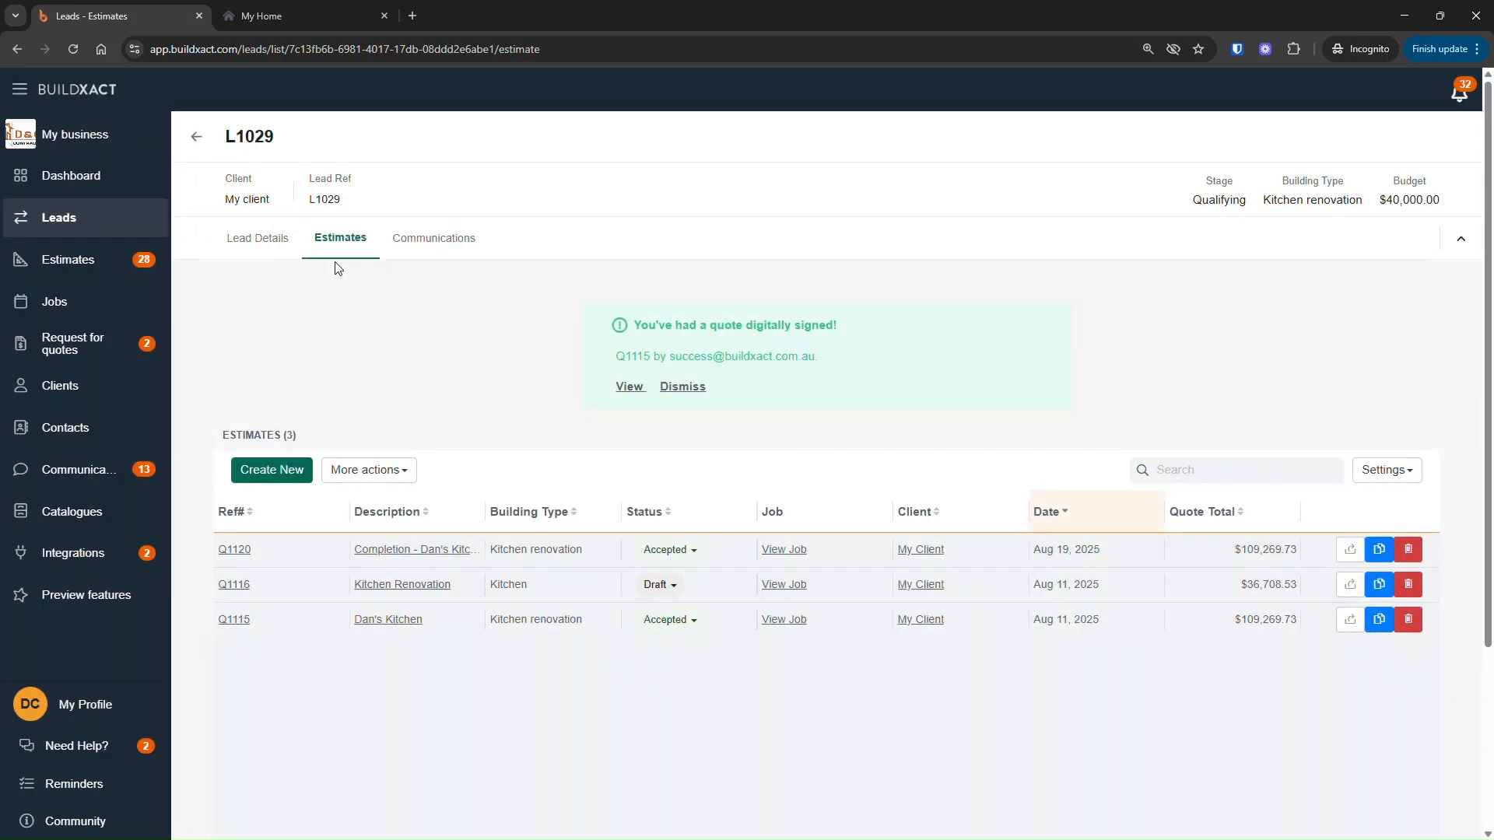
pyautogui.click(267, 249)
pyautogui.scroll(-4, 751, 576)
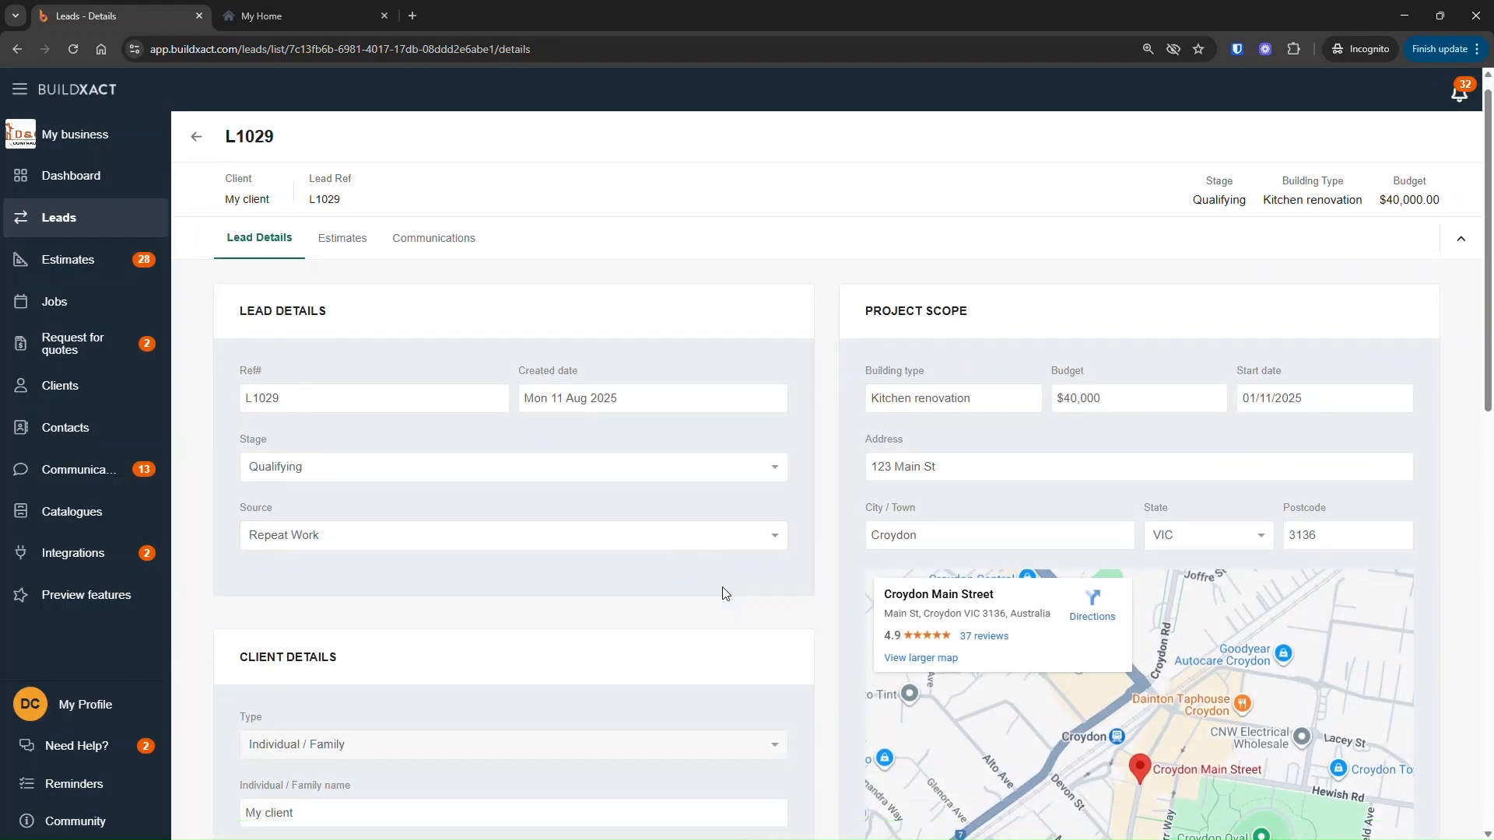
pyautogui.scroll(-5, 728, 597)
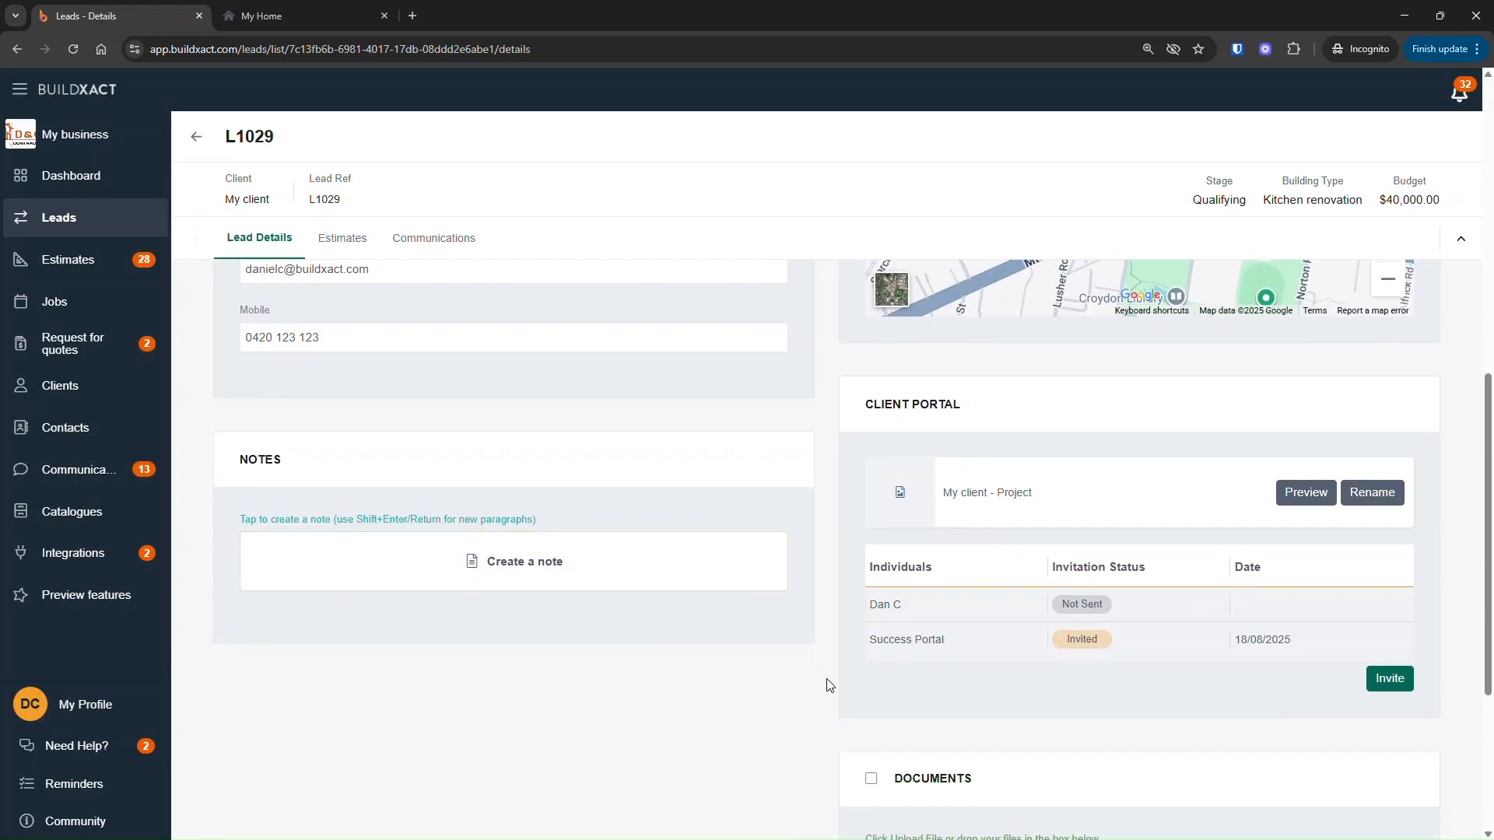
pyautogui.scroll(-4, 727, 721)
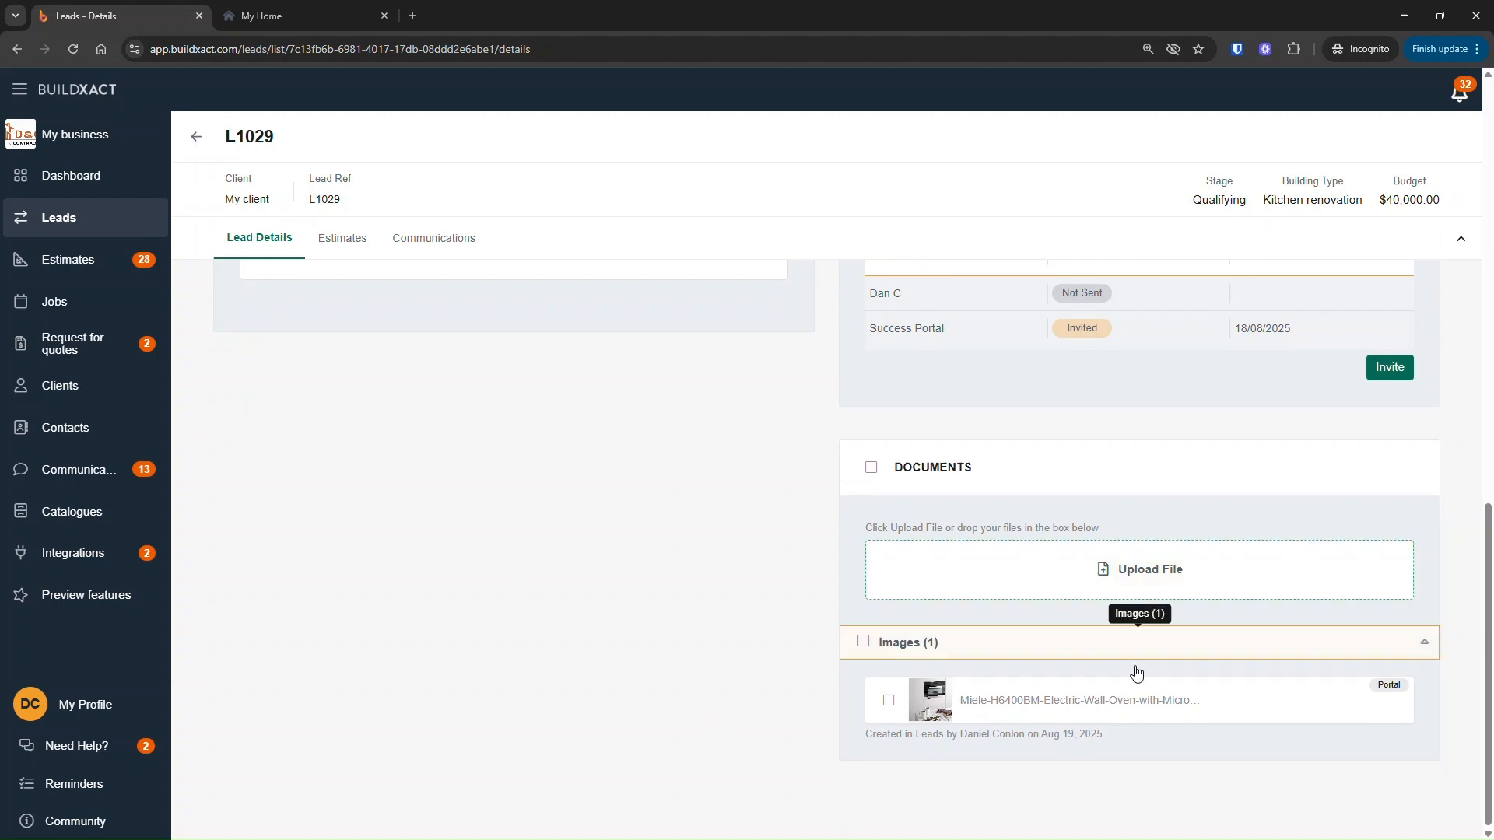
pyautogui.moveTo(885, 467); pyautogui.dragTo(986, 473)
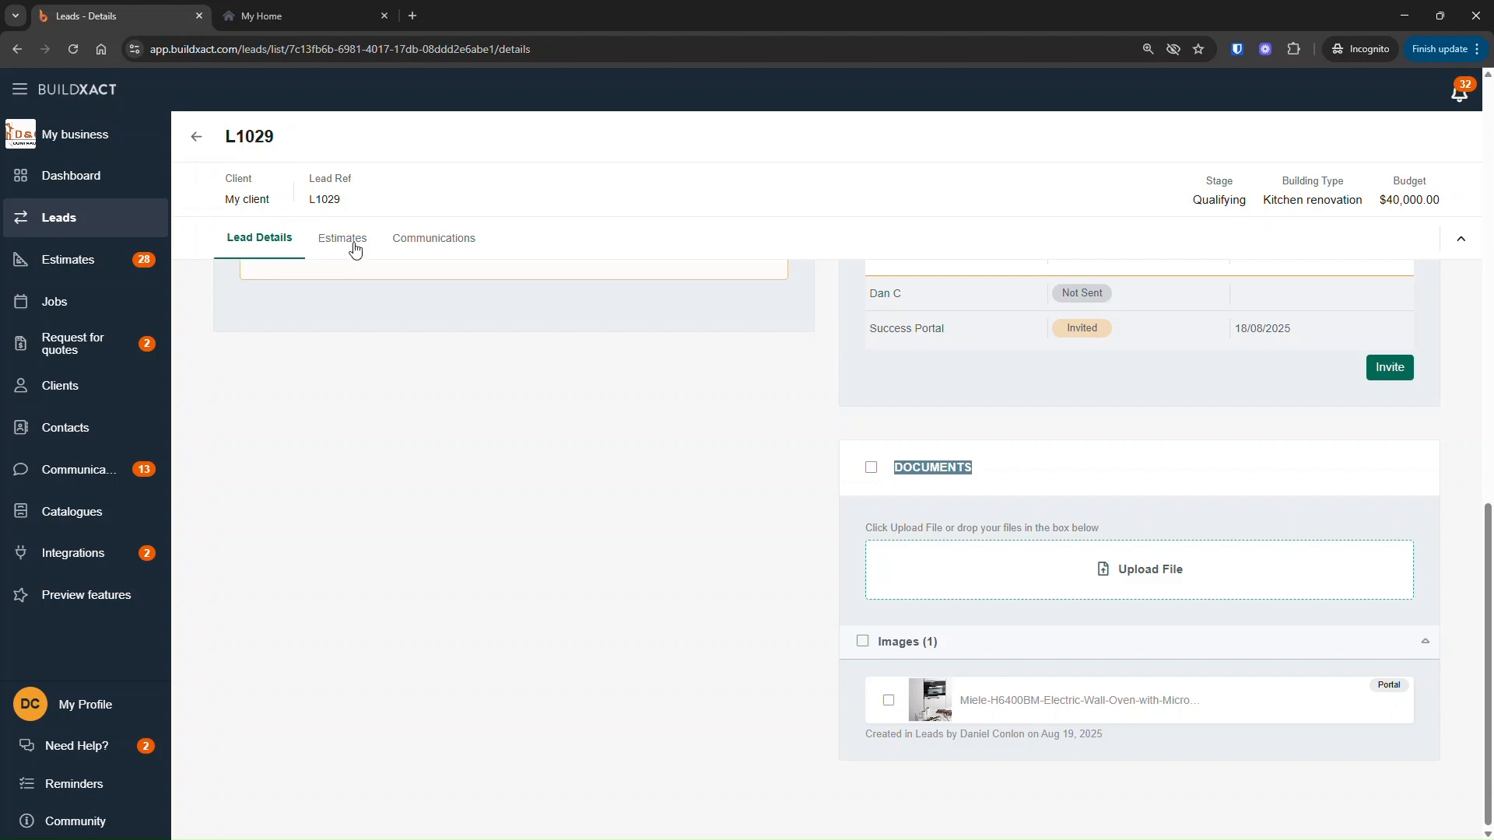
pyautogui.scroll(3, 529, 552)
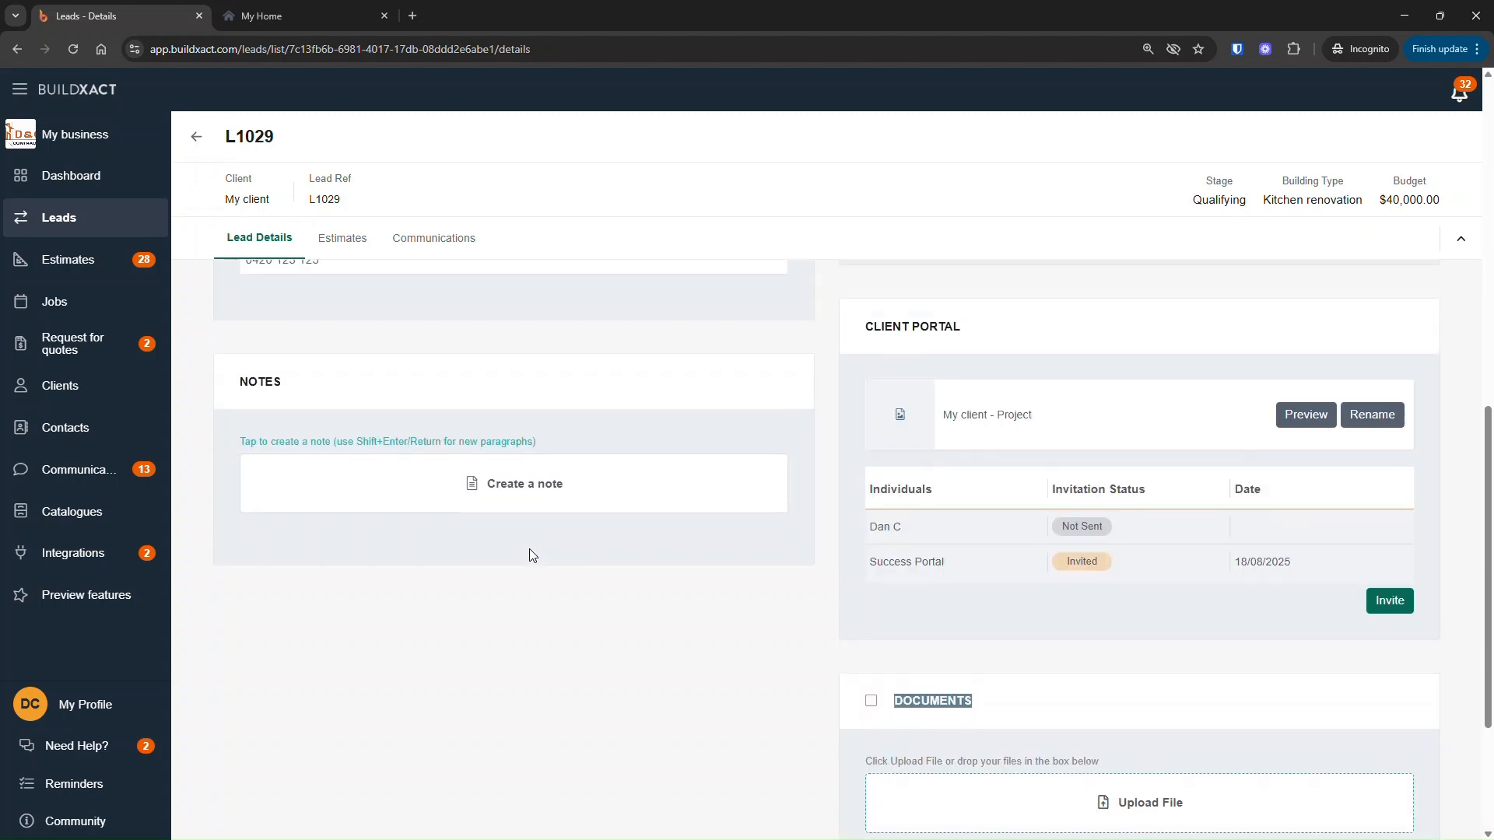
pyautogui.click(707, 653)
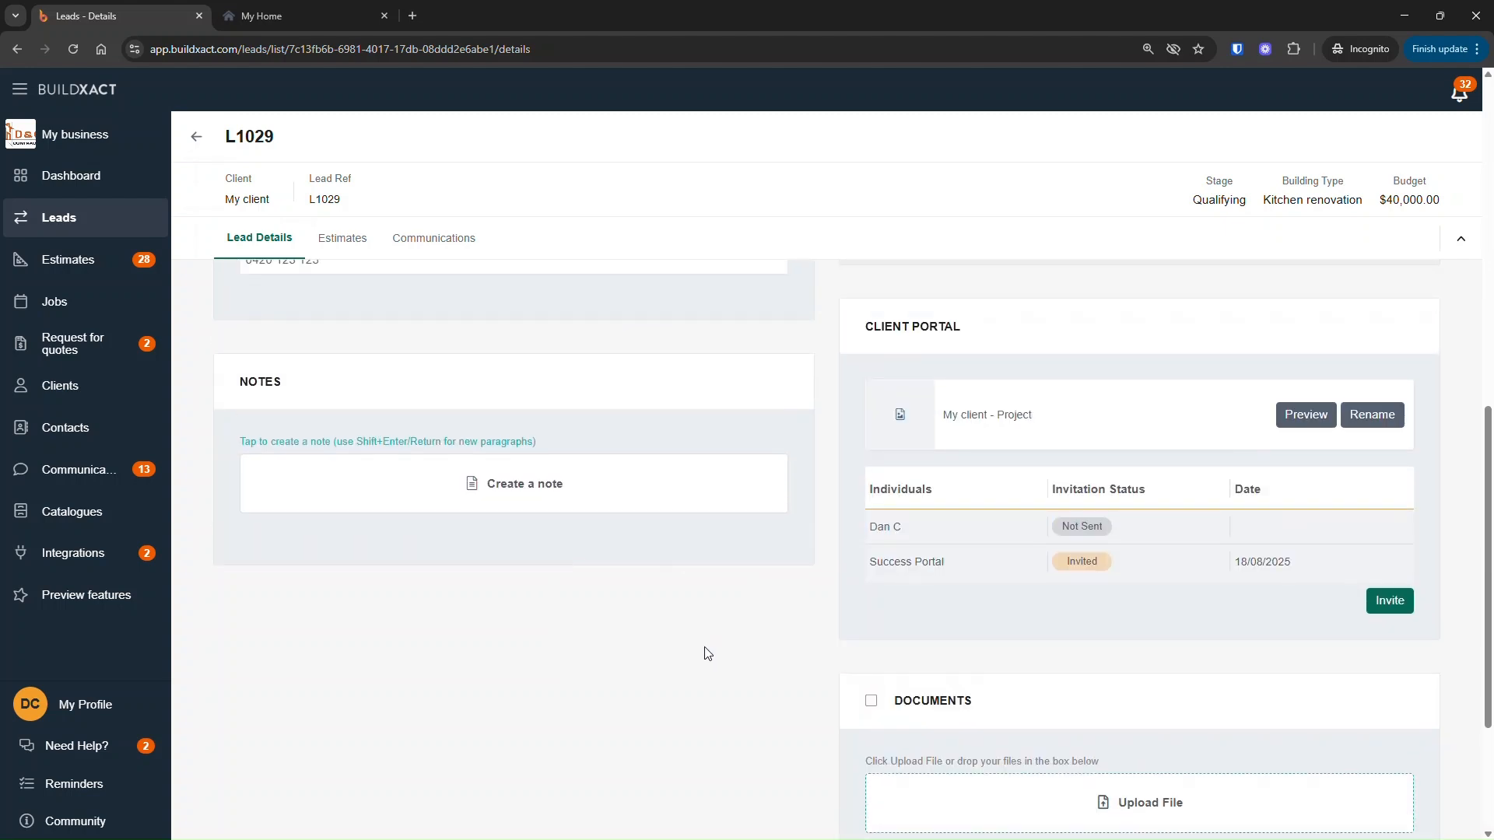
pyautogui.click(330, 245)
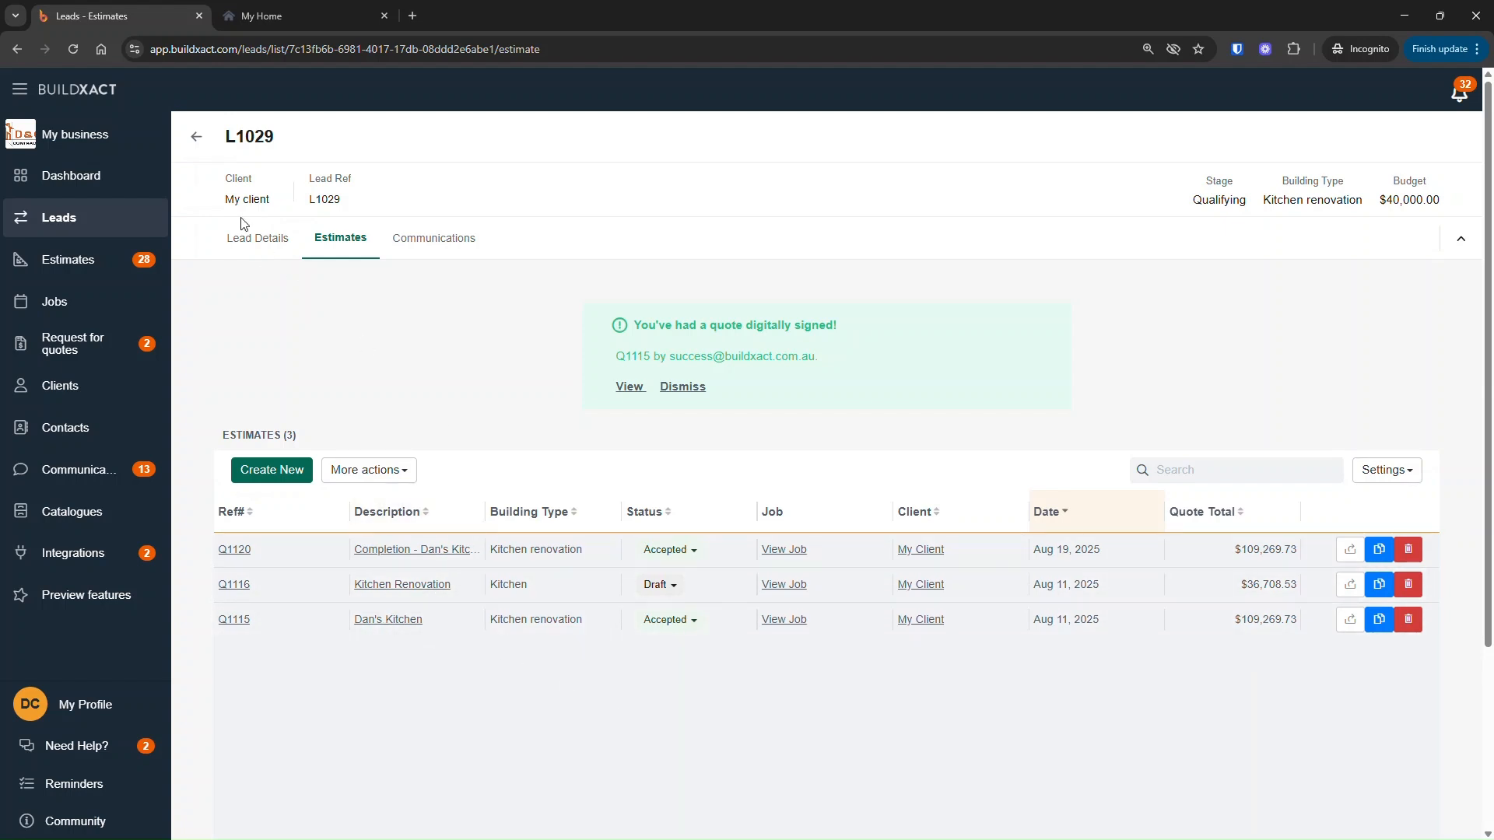
# - Upload the house image front.jpeg to the lead's documents in a new folder named Photos
pyautogui.click(256, 247)
pyautogui.scroll(-10, 1188, 588)
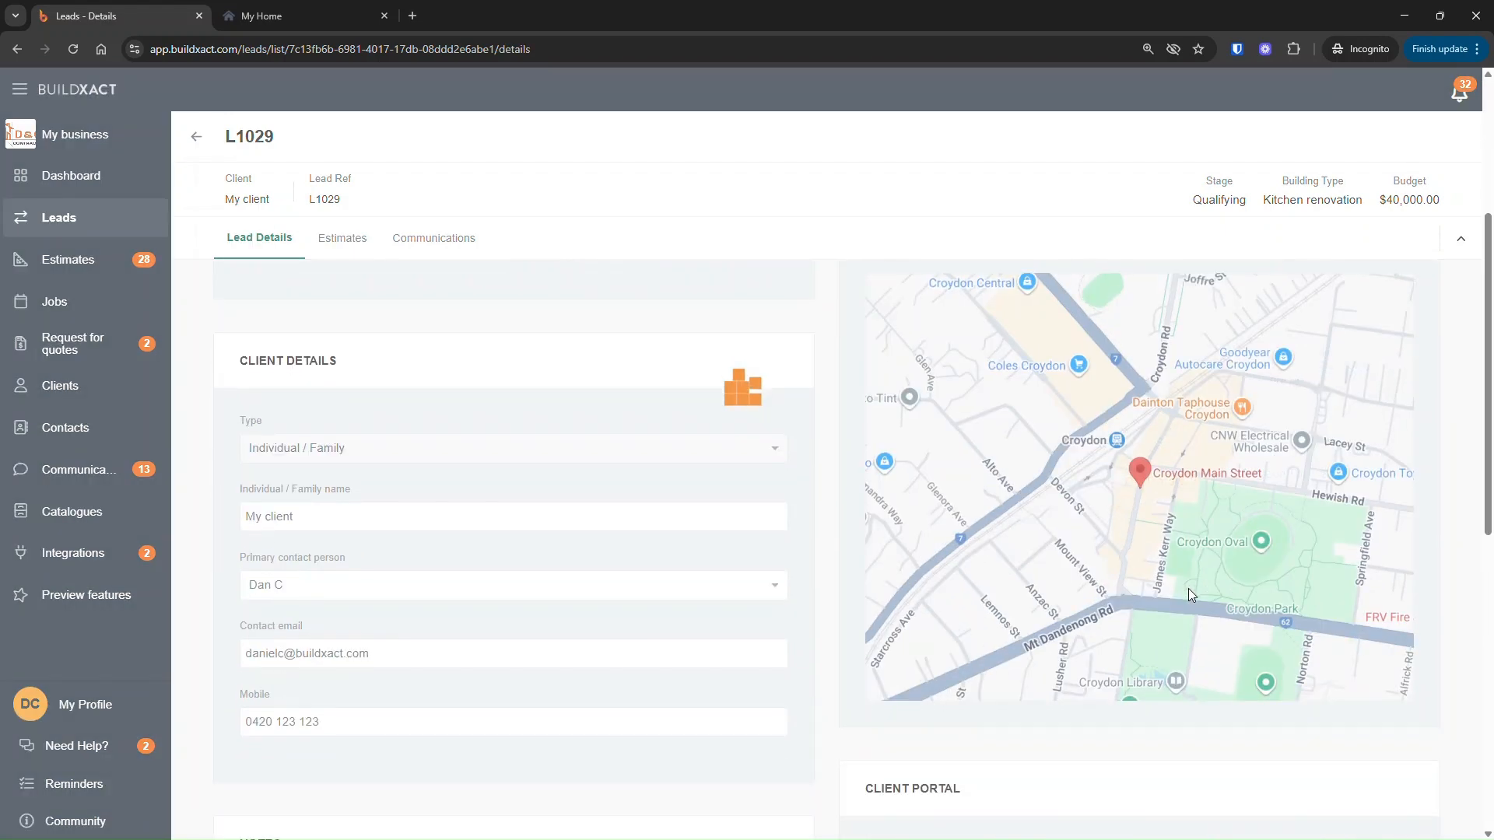
pyautogui.click(918, 575)
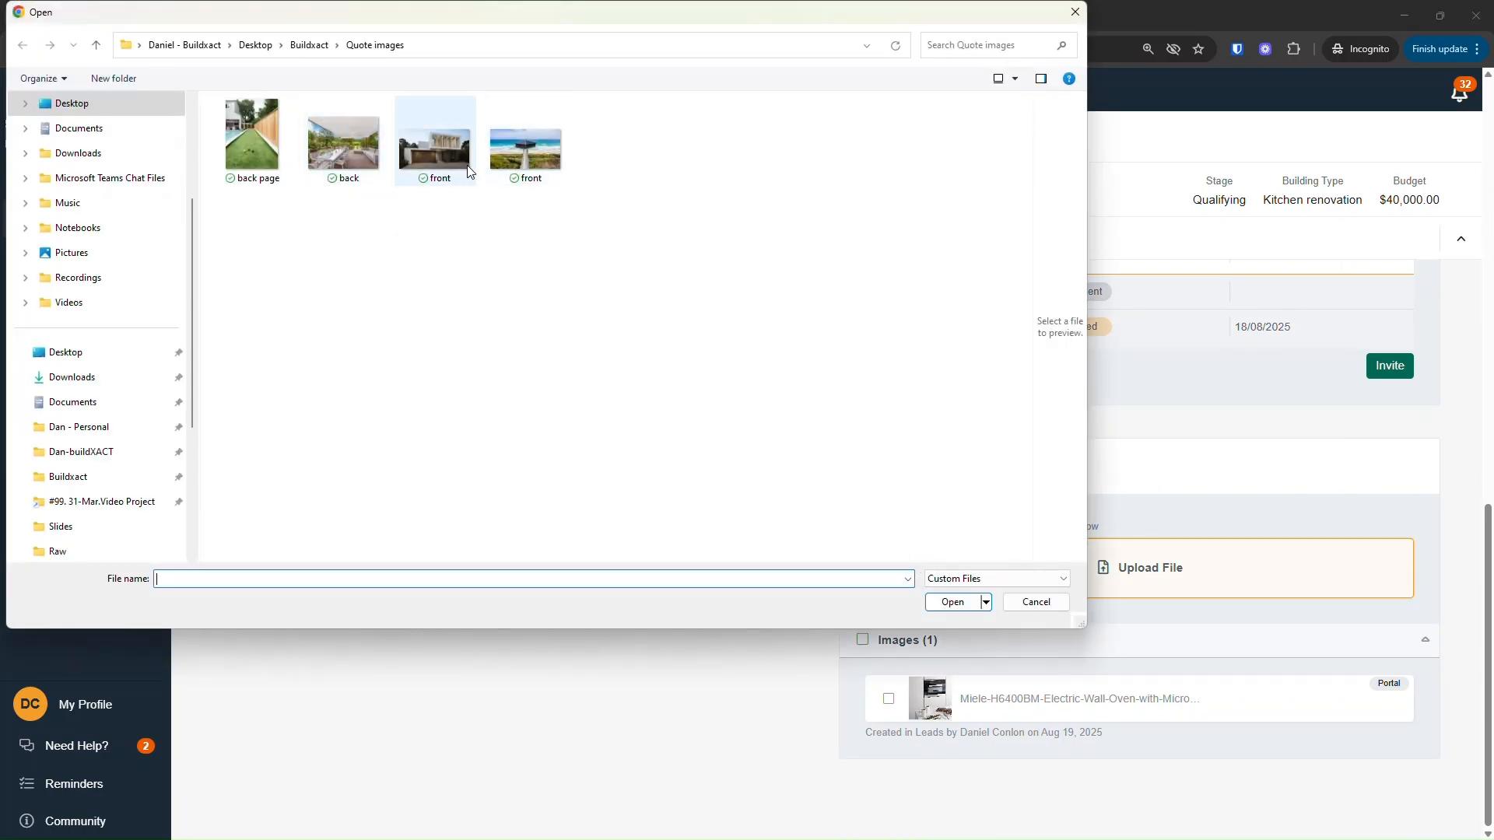
pyautogui.click(434, 149)
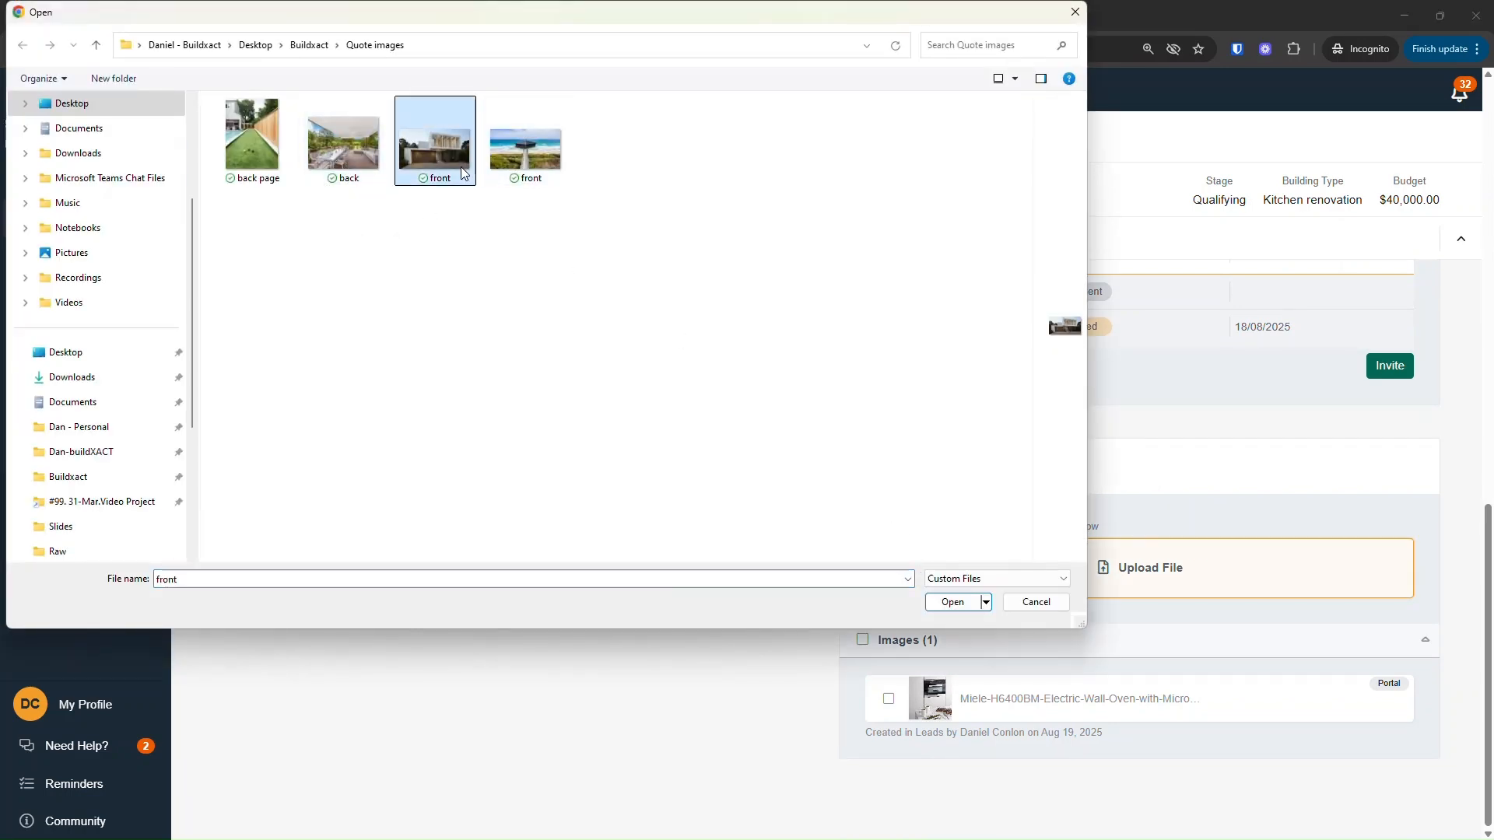
pyautogui.click(950, 603)
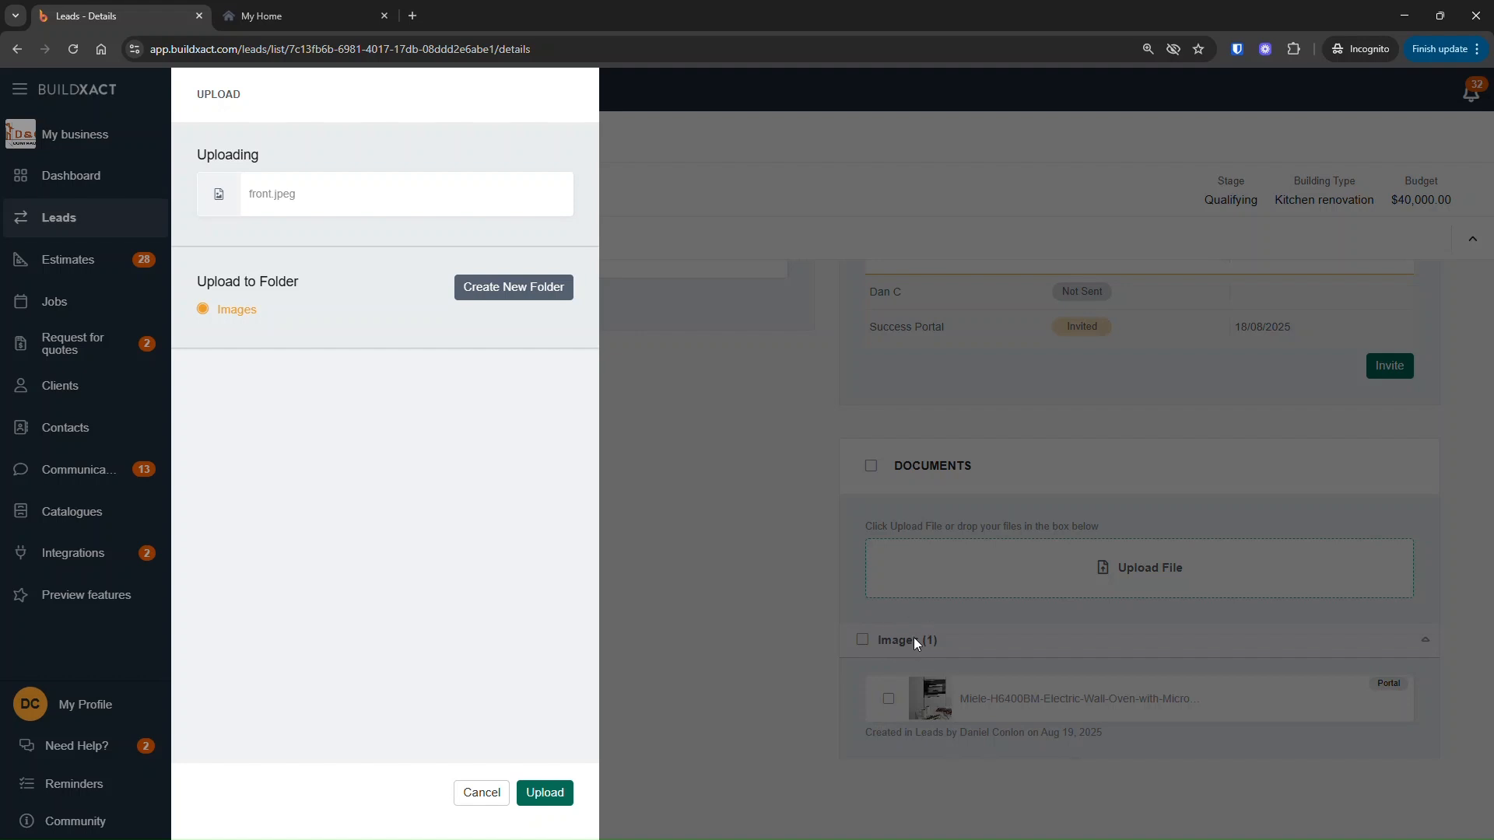
pyautogui.click(511, 290)
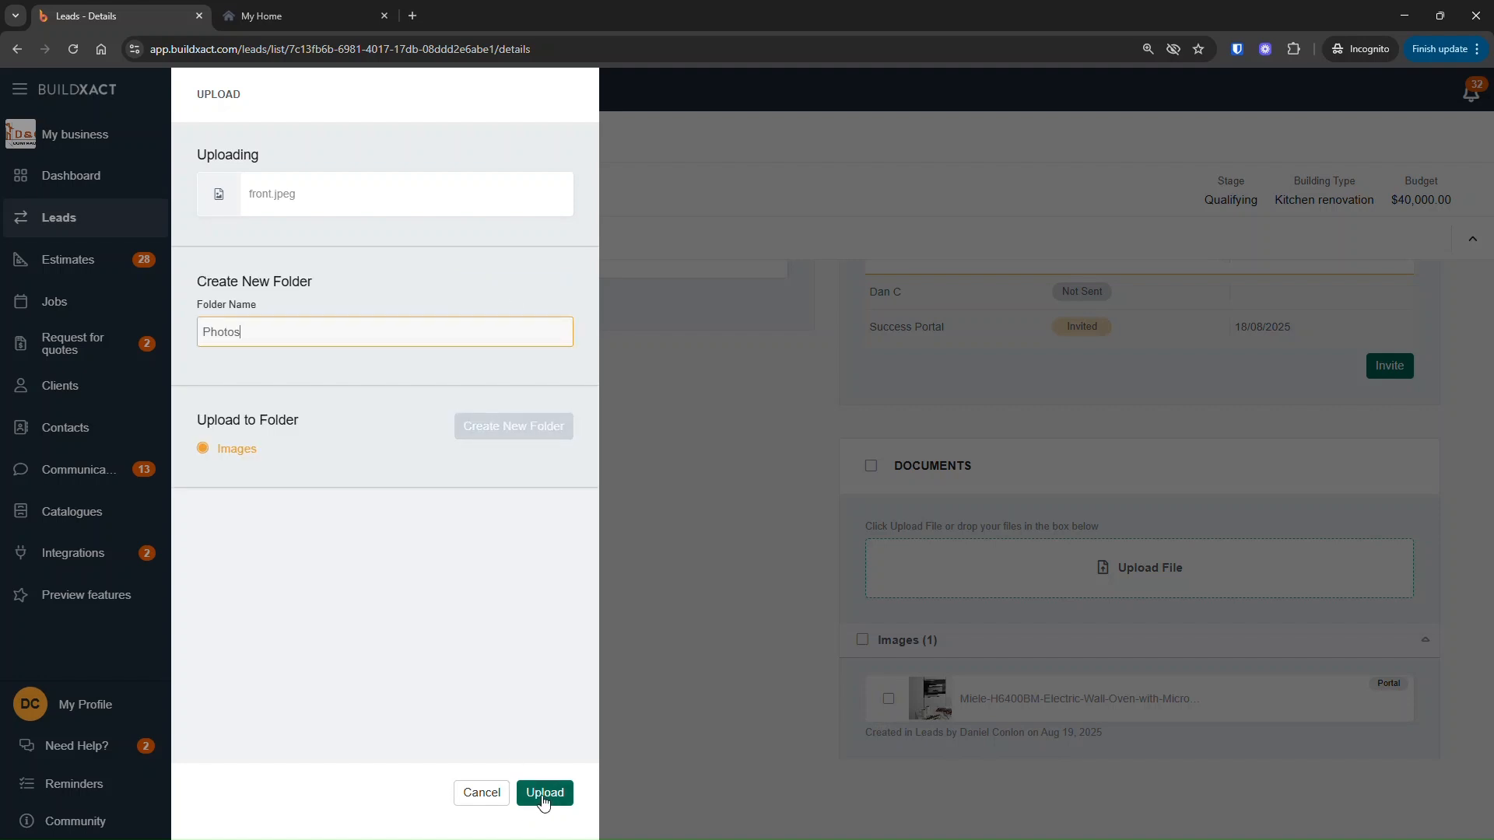
pyautogui.doubleClick(229, 330)
pyautogui.click(544, 792)
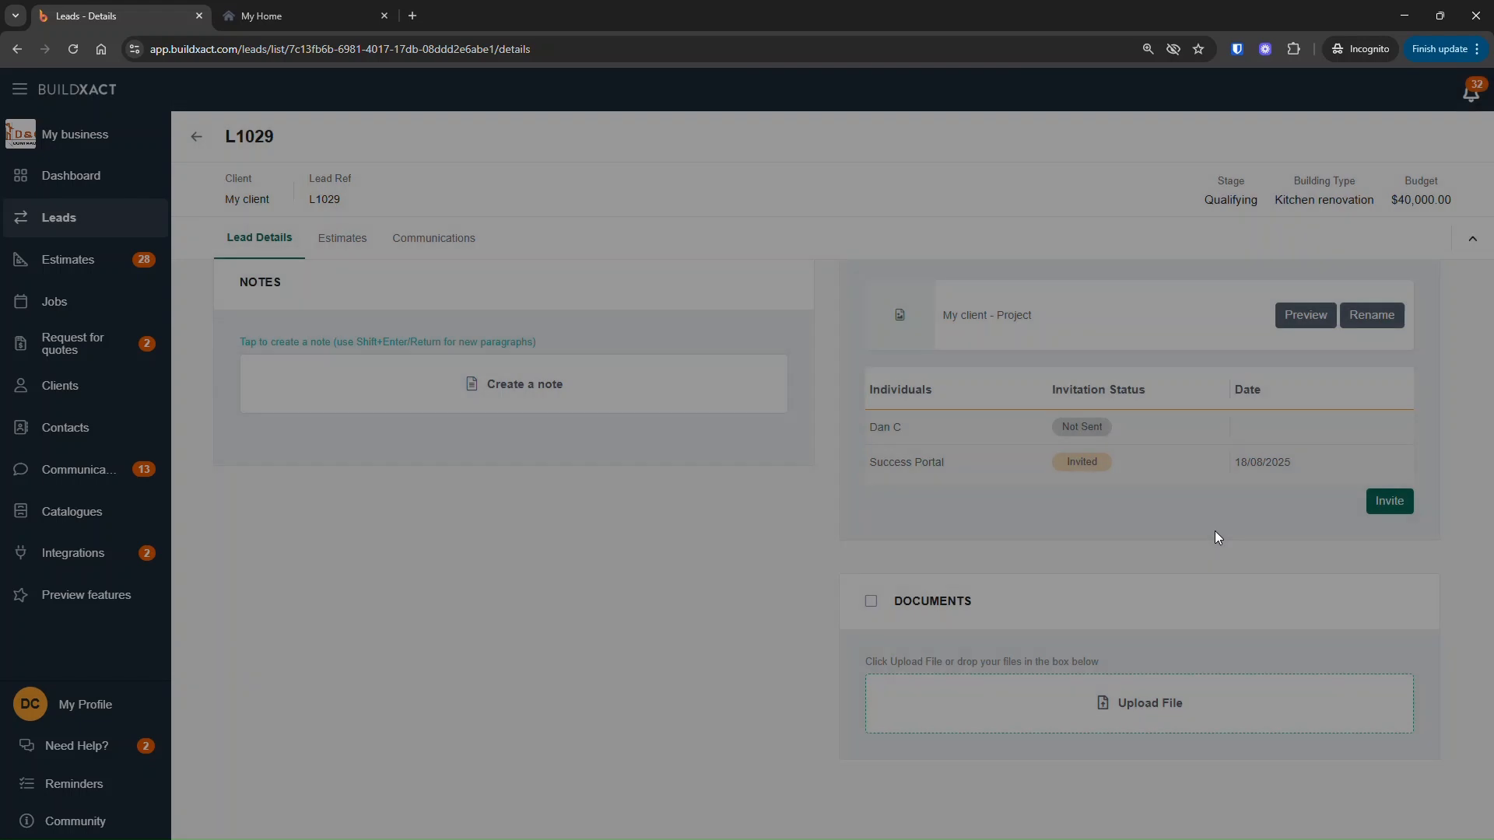
# - Select front.jpeg in the lead's documents for sharing to the client portal and choose Variations as the destination section
pyautogui.scroll(-4, 1198, 552)
pyautogui.click(1070, 701)
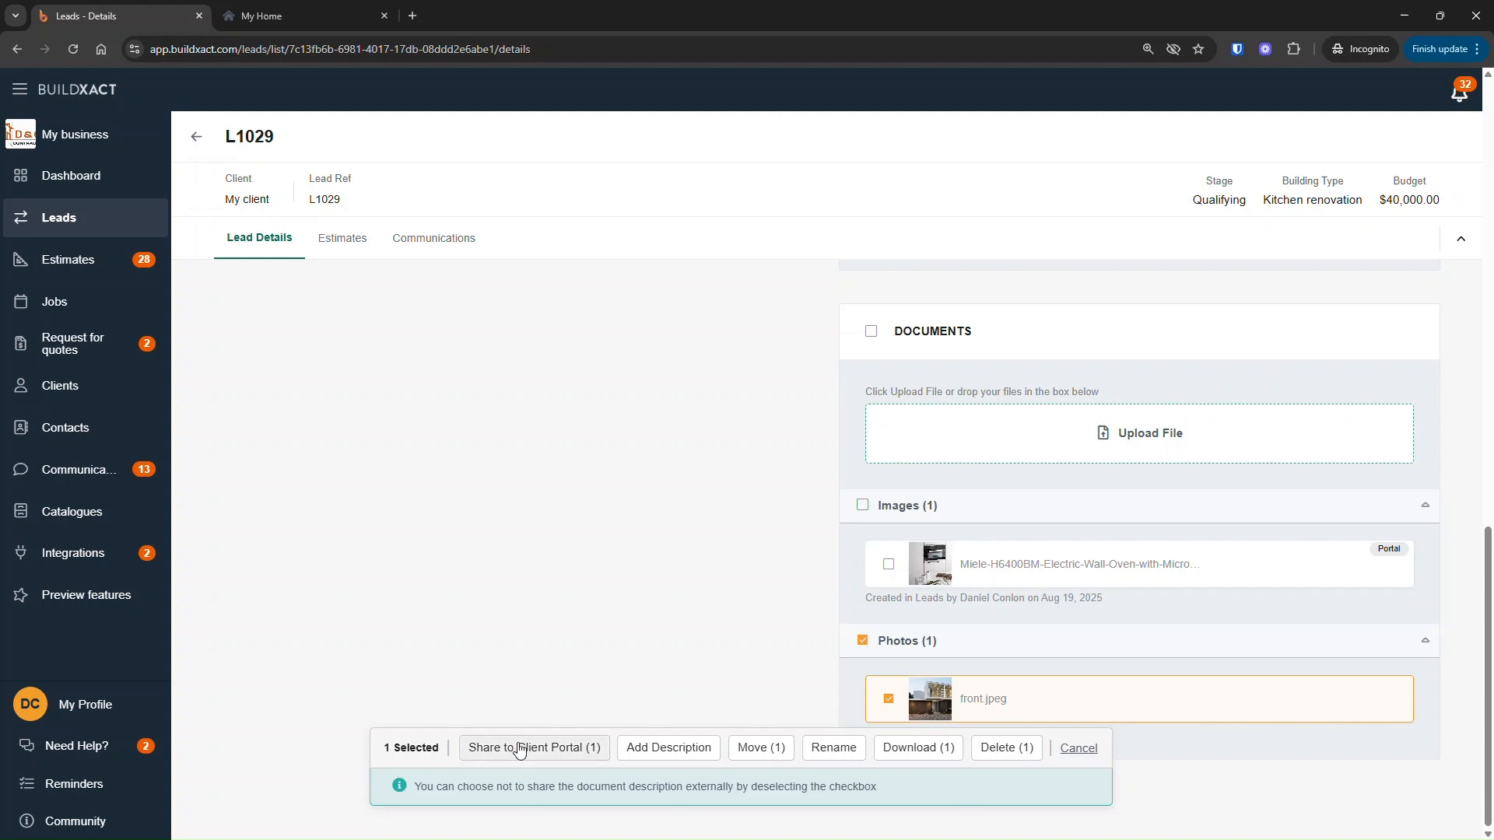
pyautogui.click(543, 748)
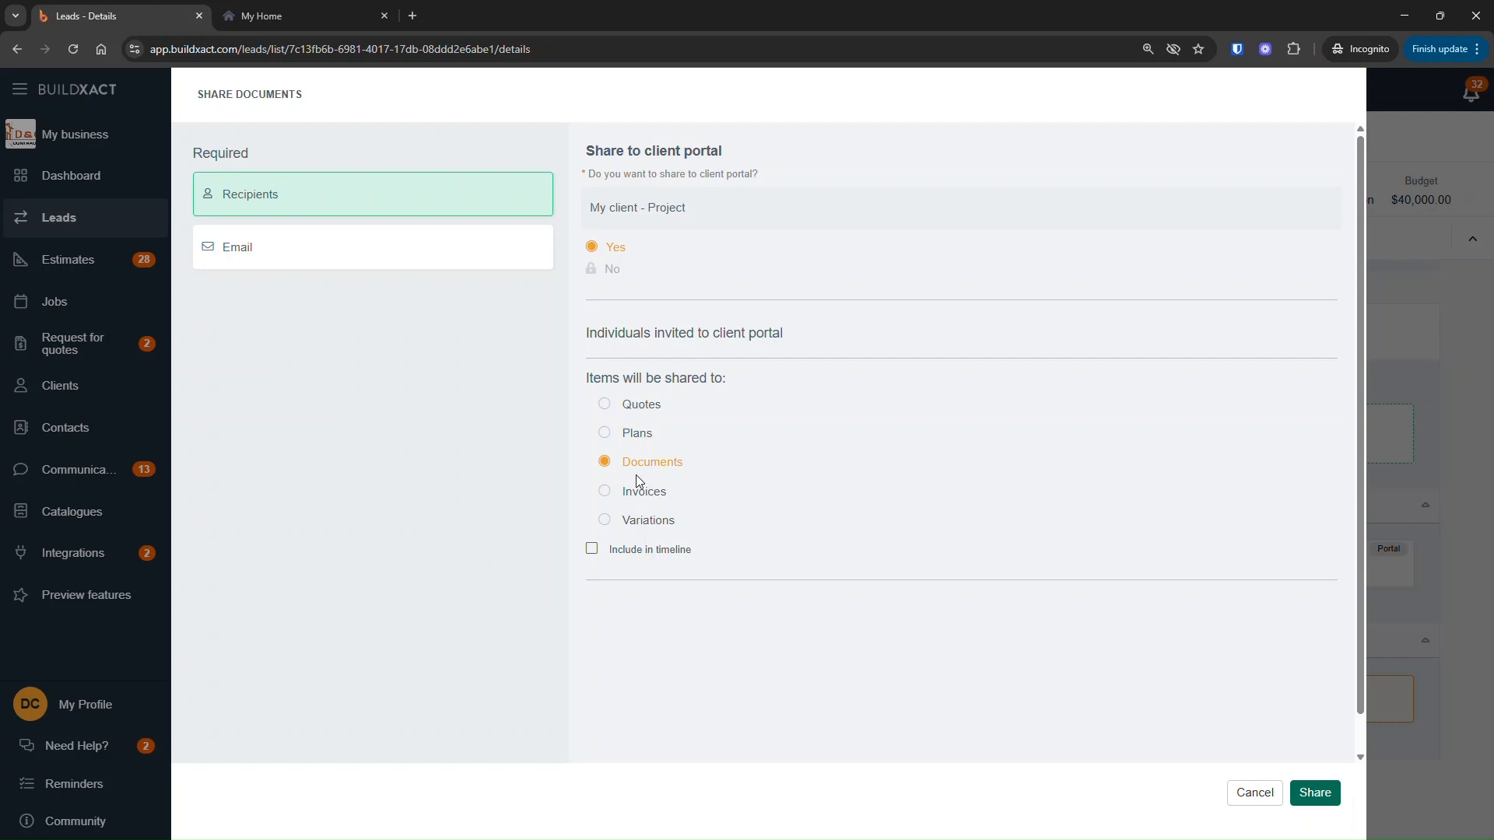
pyautogui.moveTo(706, 471); pyautogui.dragTo(615, 465)
pyautogui.click(631, 405)
pyautogui.moveTo(623, 433); pyautogui.dragTo(628, 444)
pyautogui.click(634, 464)
pyautogui.click(635, 522)
pyautogui.moveTo(682, 521); pyautogui.dragTo(605, 534)
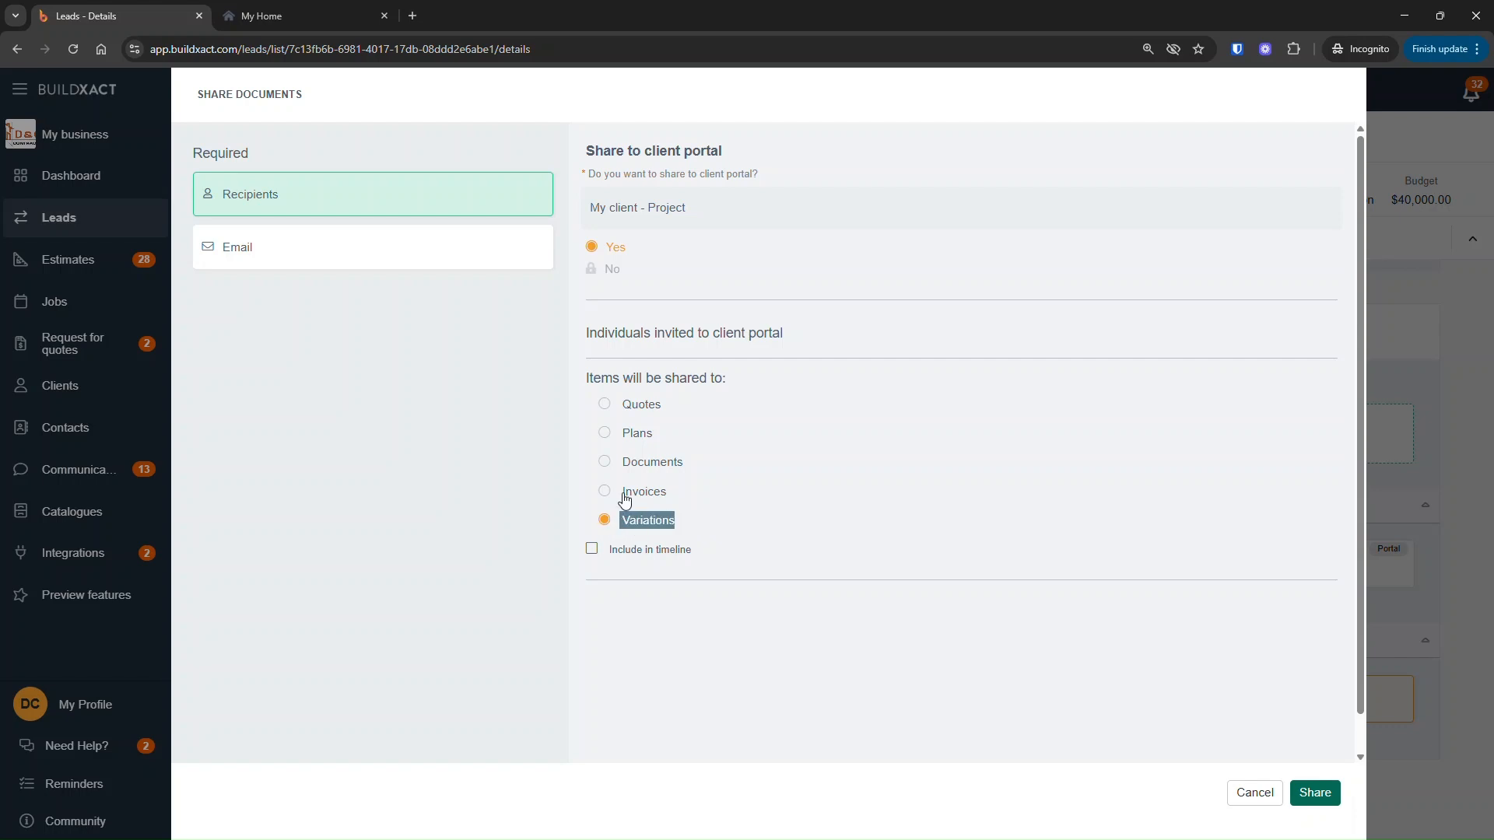
pyautogui.click(342, 14)
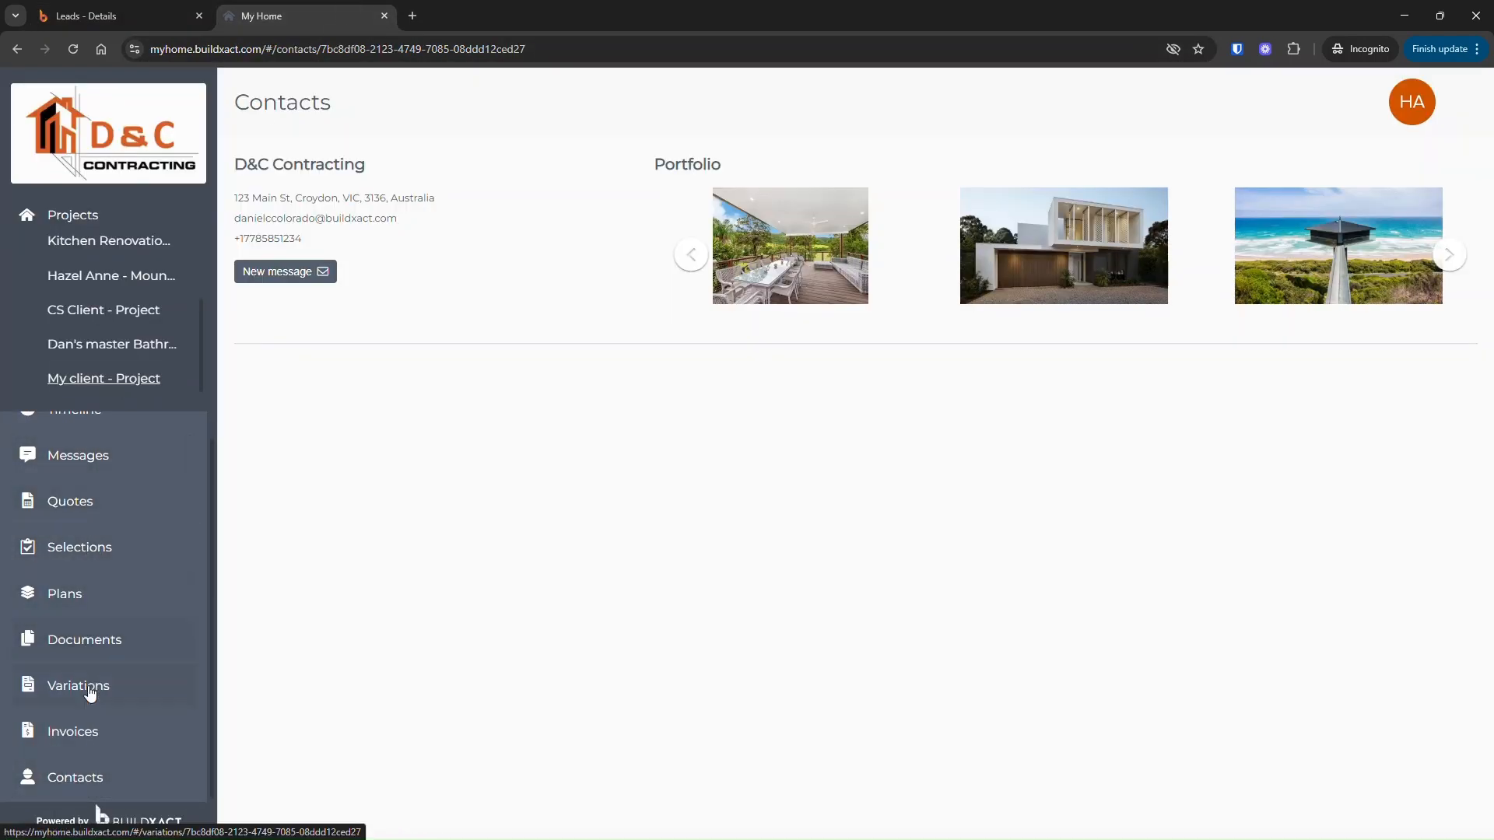
pyautogui.click(140, 15)
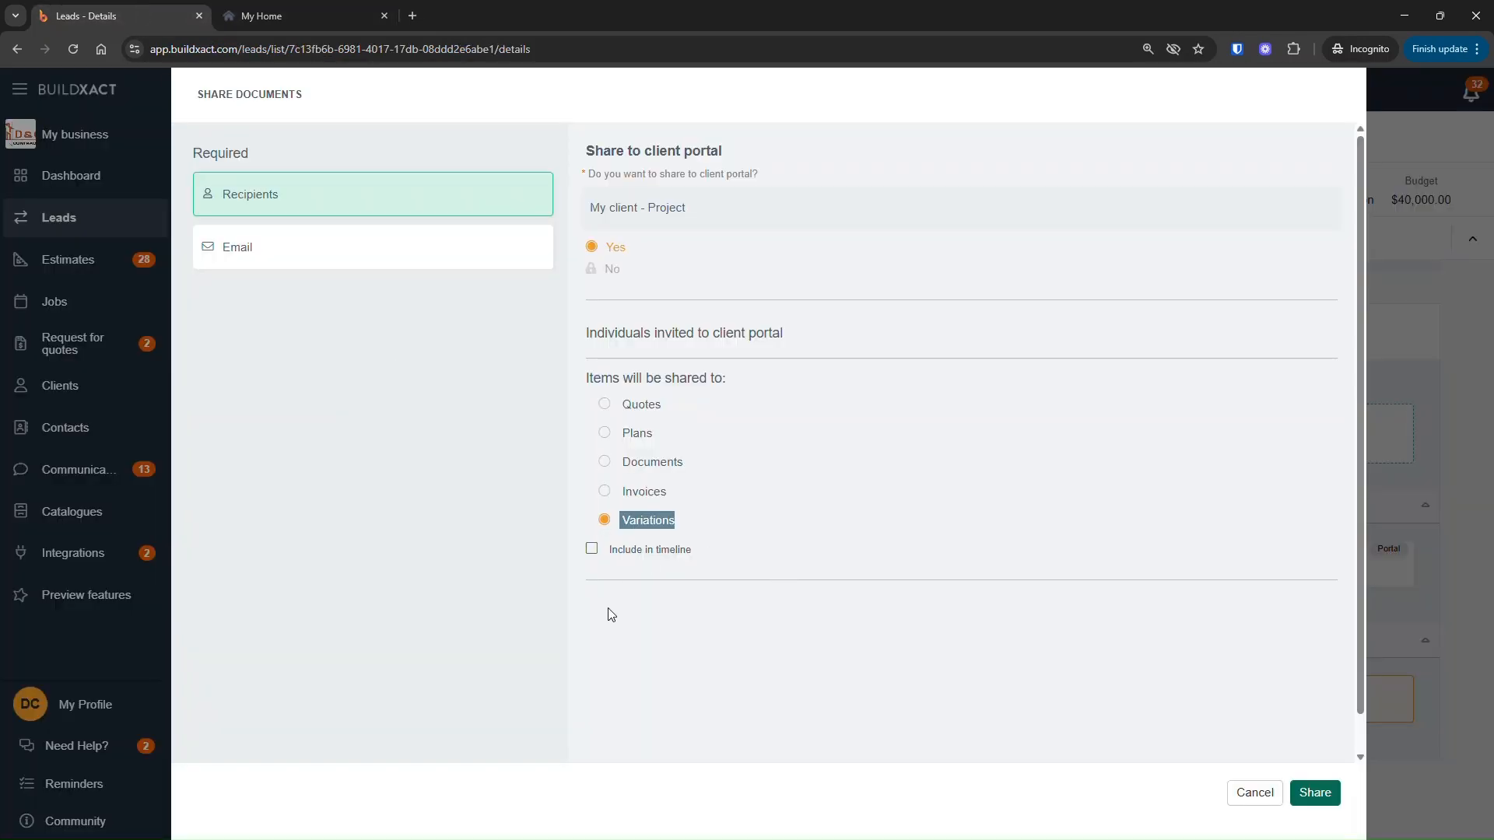
# - Include the shared image in the timeline and view the client portal project's timeline
pyautogui.click(618, 558)
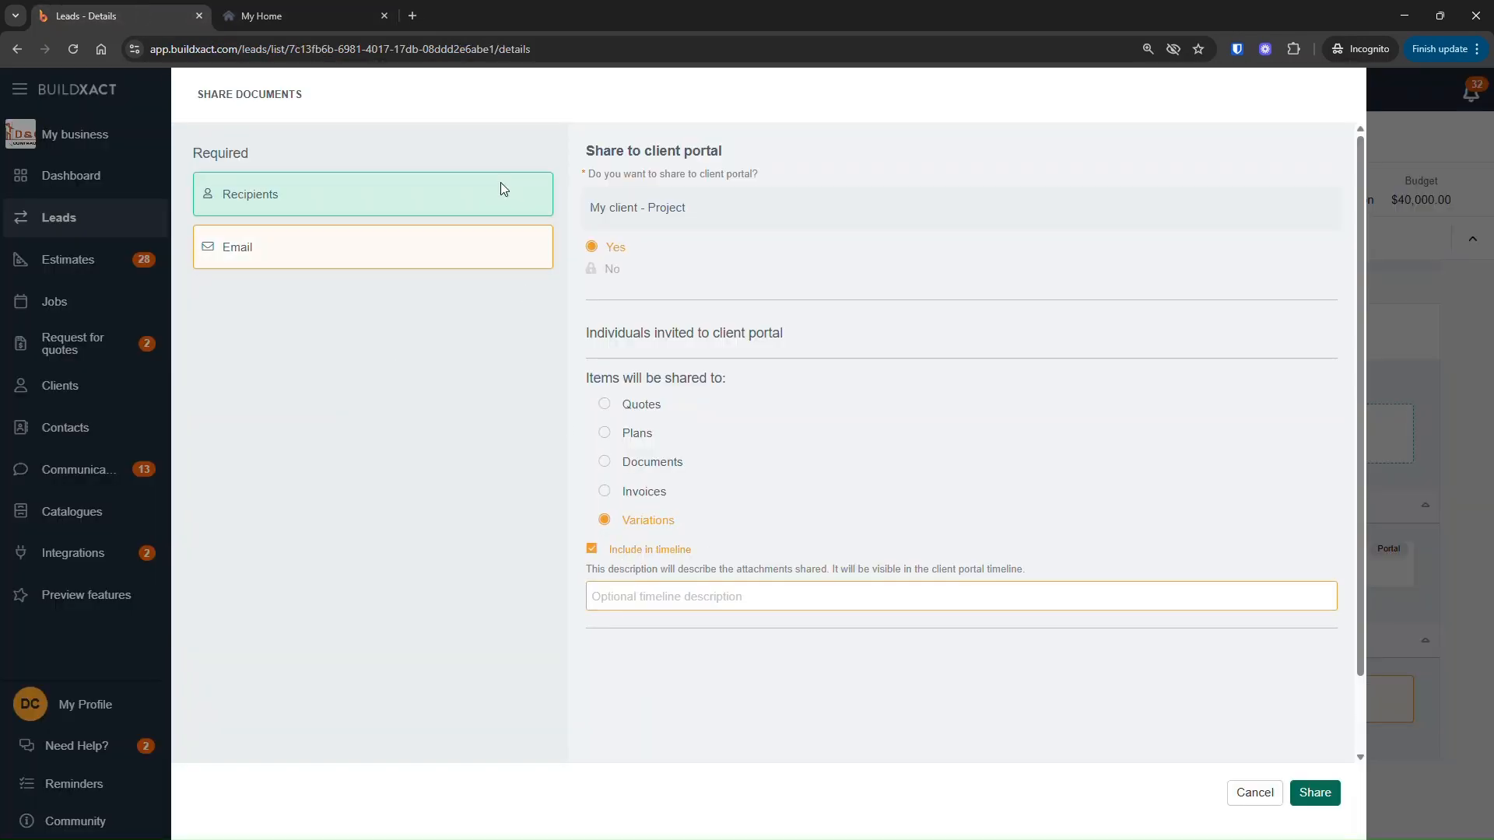
pyautogui.click(293, 12)
pyautogui.scroll(1, 92, 475)
pyautogui.click(100, 437)
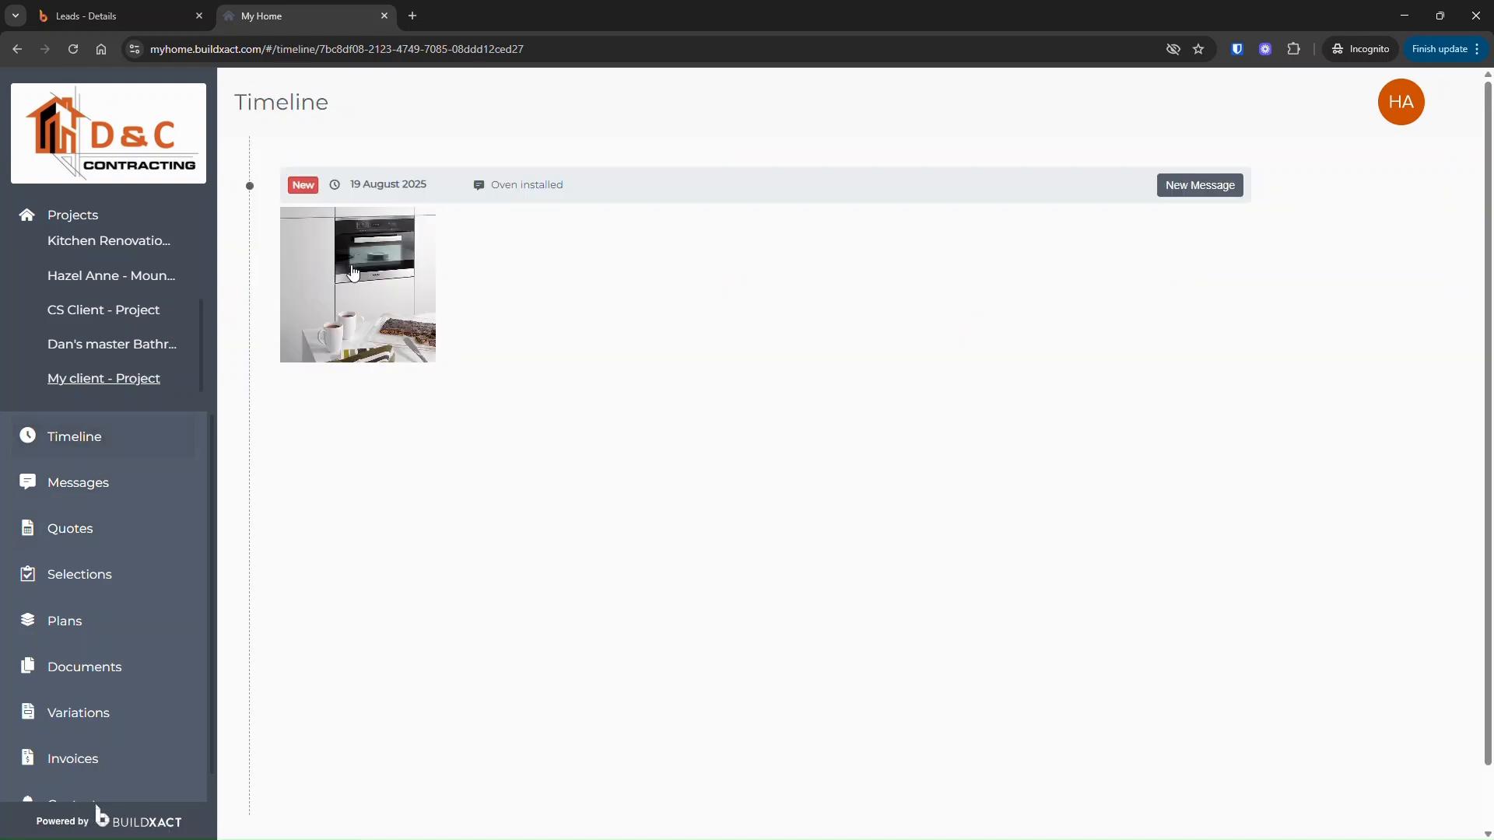
pyautogui.click(92, 14)
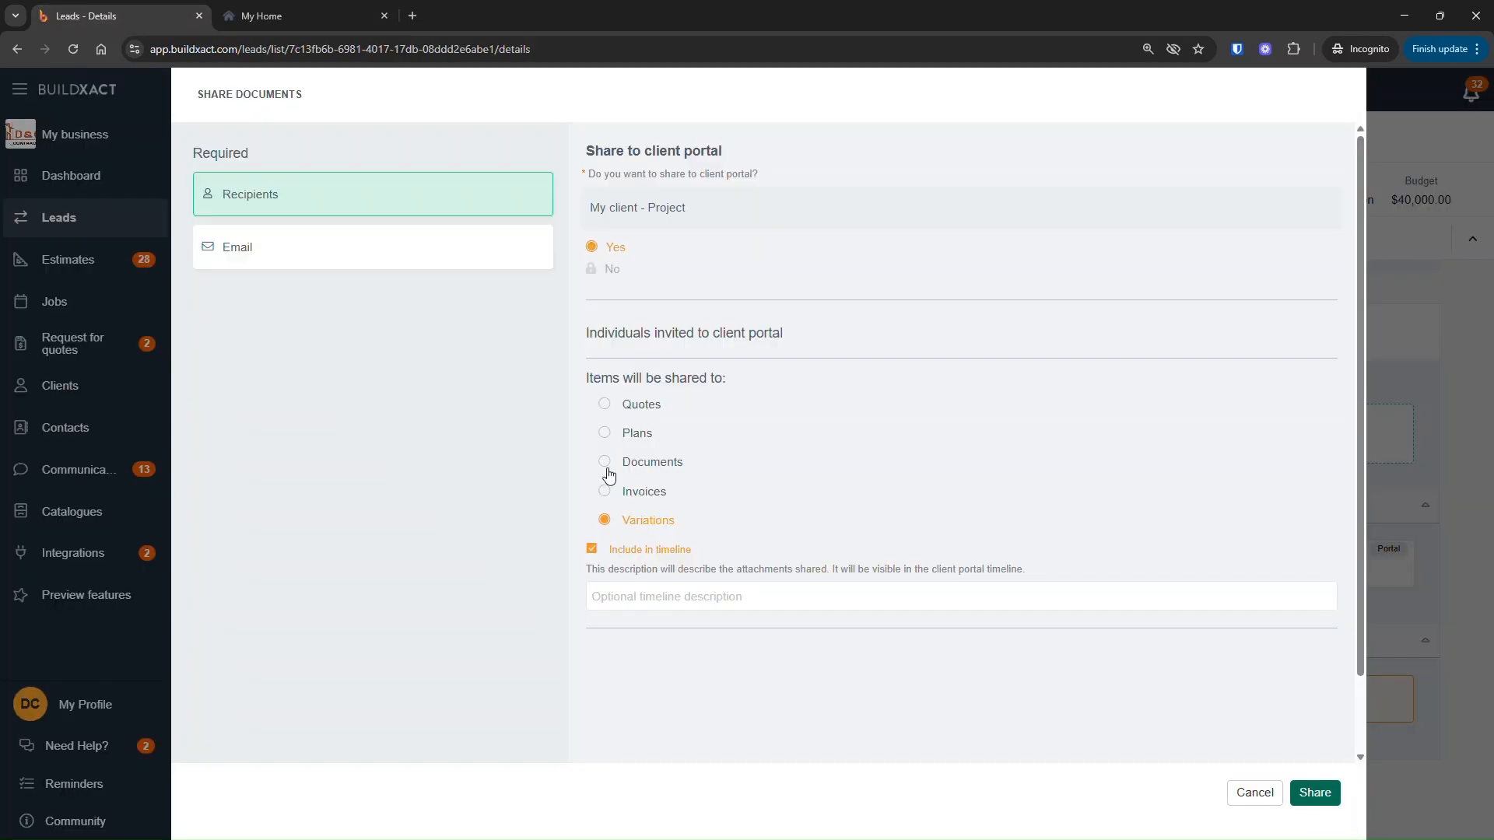
# - Share front.jpeg to the client portal without a timeline description, accepting that shared items cannot be removed
pyautogui.click(668, 599)
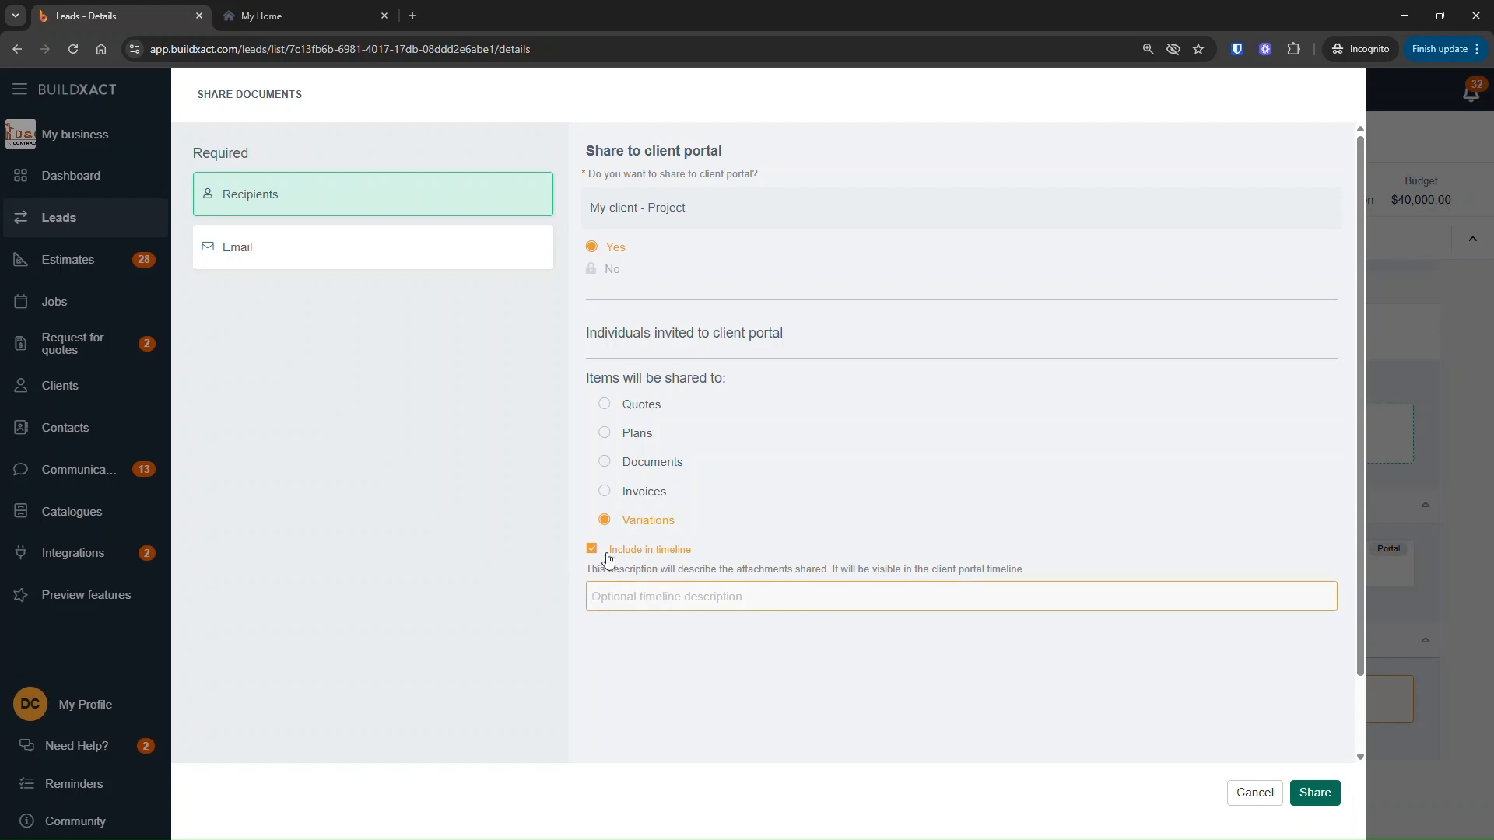
pyautogui.click(1316, 799)
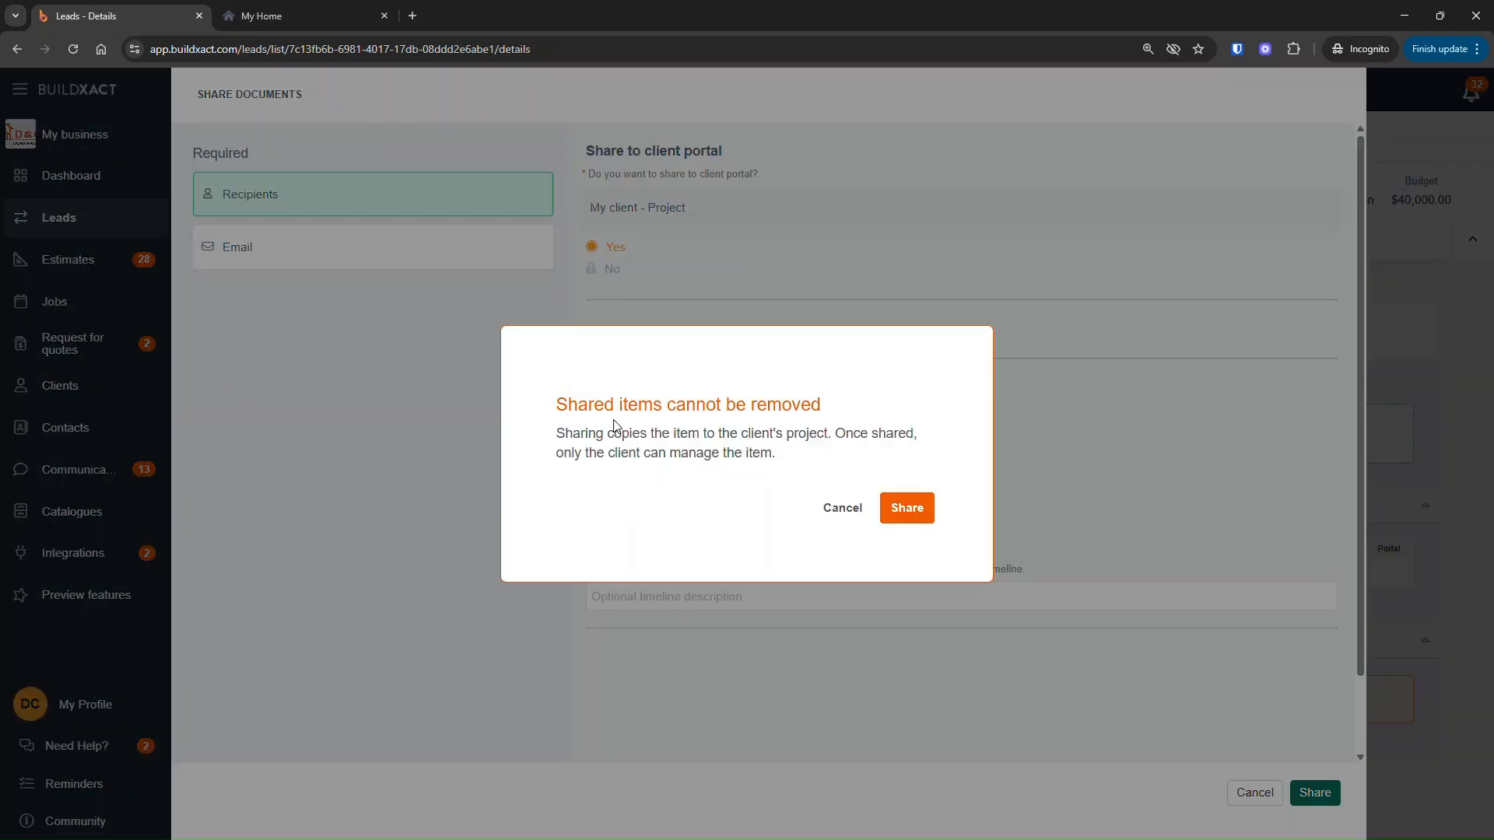
pyautogui.moveTo(588, 405); pyautogui.dragTo(861, 483)
pyautogui.click(829, 475)
pyautogui.click(904, 513)
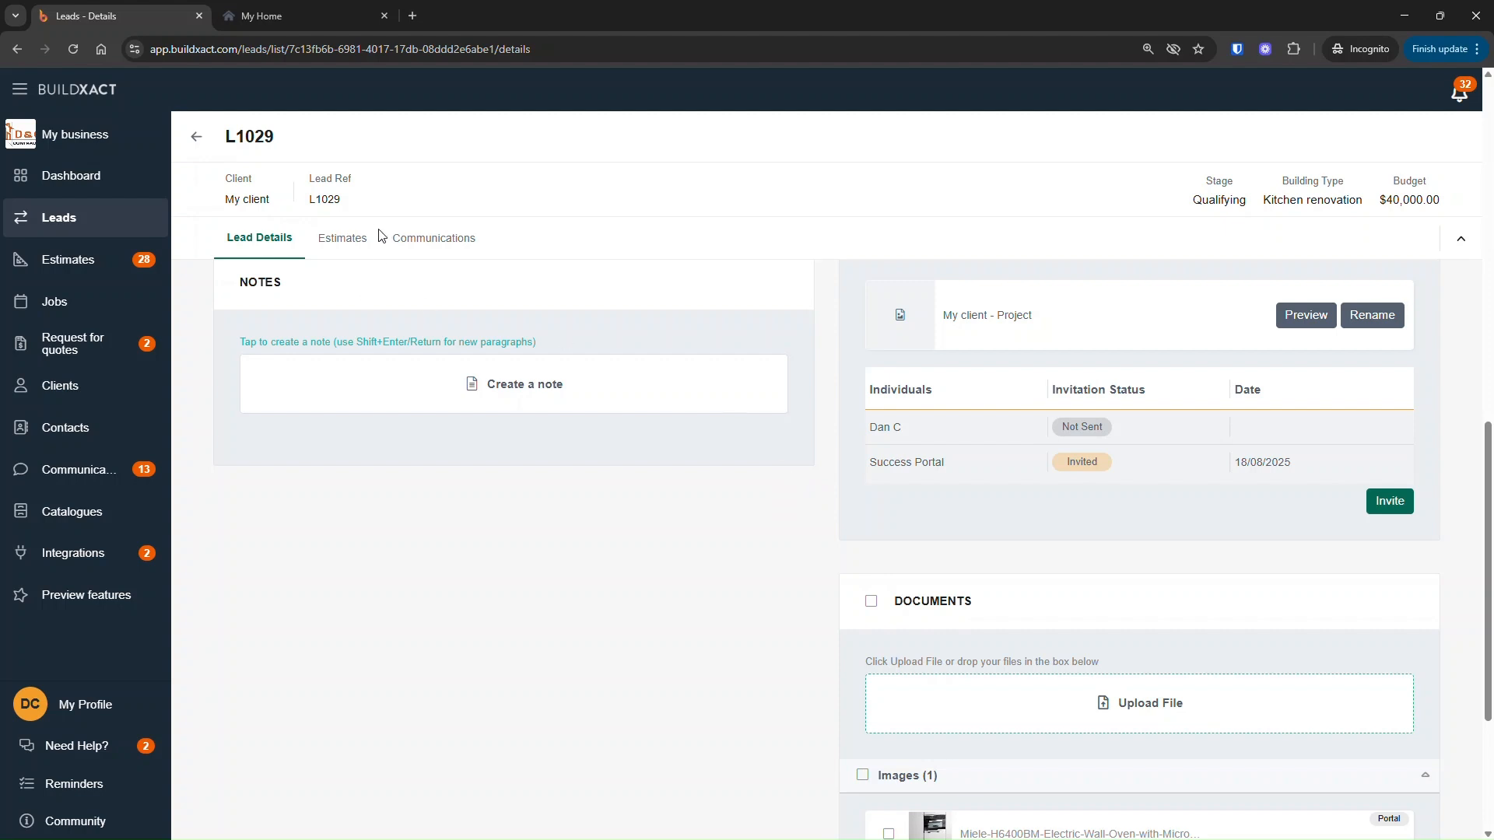
# - Open estimate Q1115 from lead L1029 and view its plans and takeoffs, quote letter and specifications
pyautogui.click(348, 241)
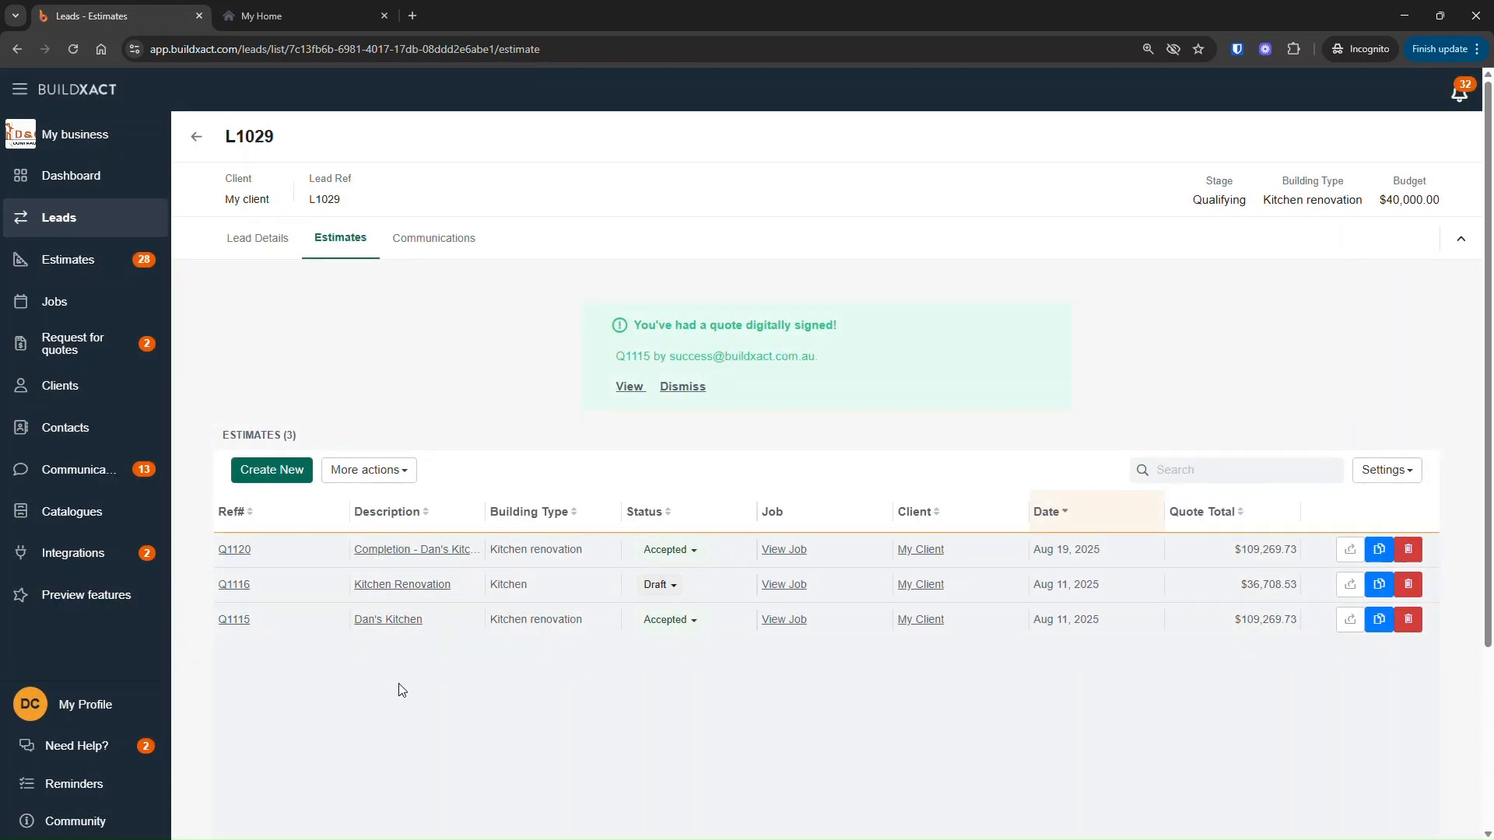
pyautogui.click(397, 621)
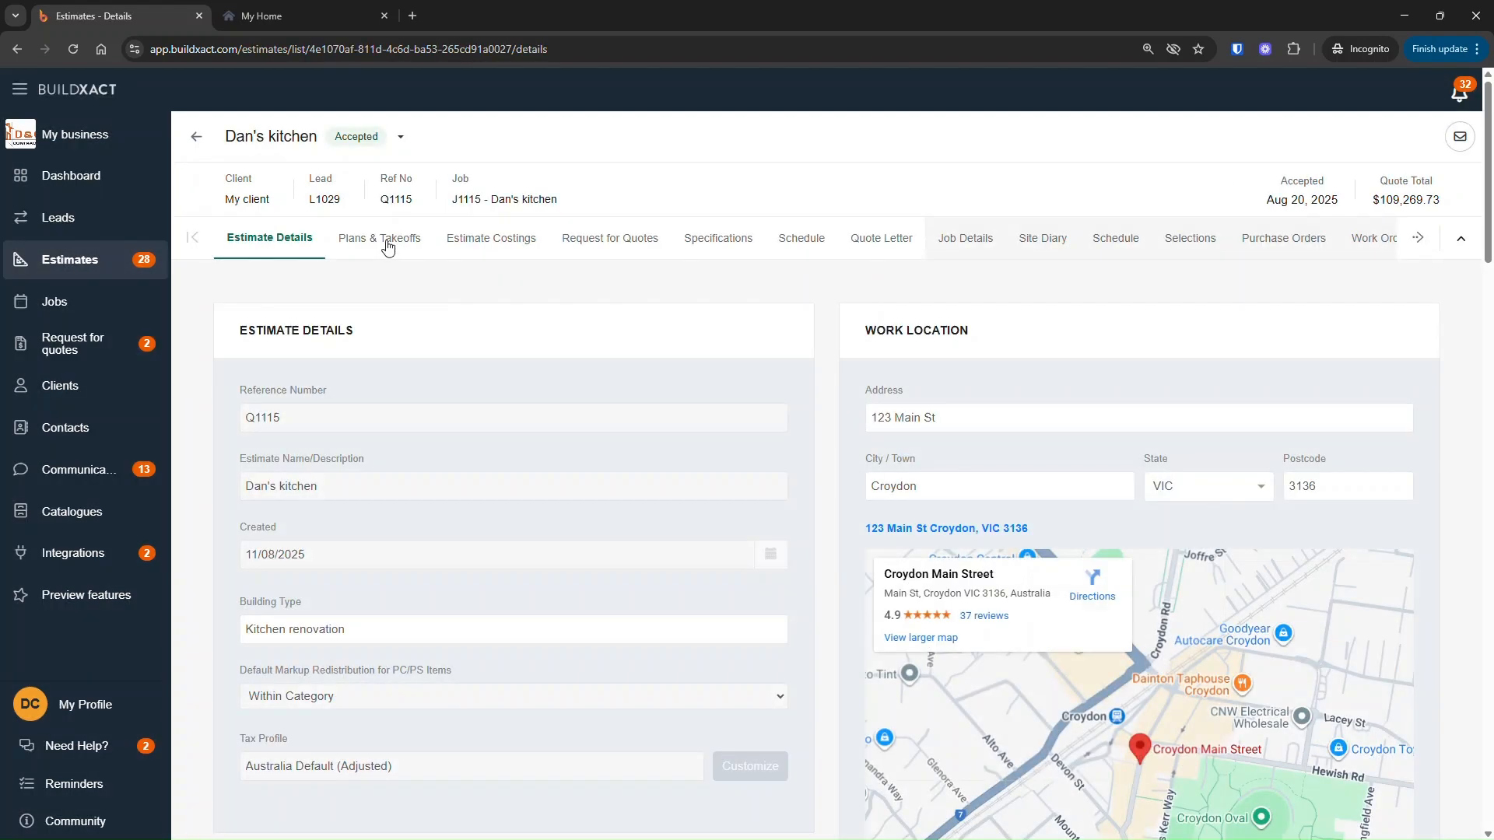
pyautogui.click(388, 243)
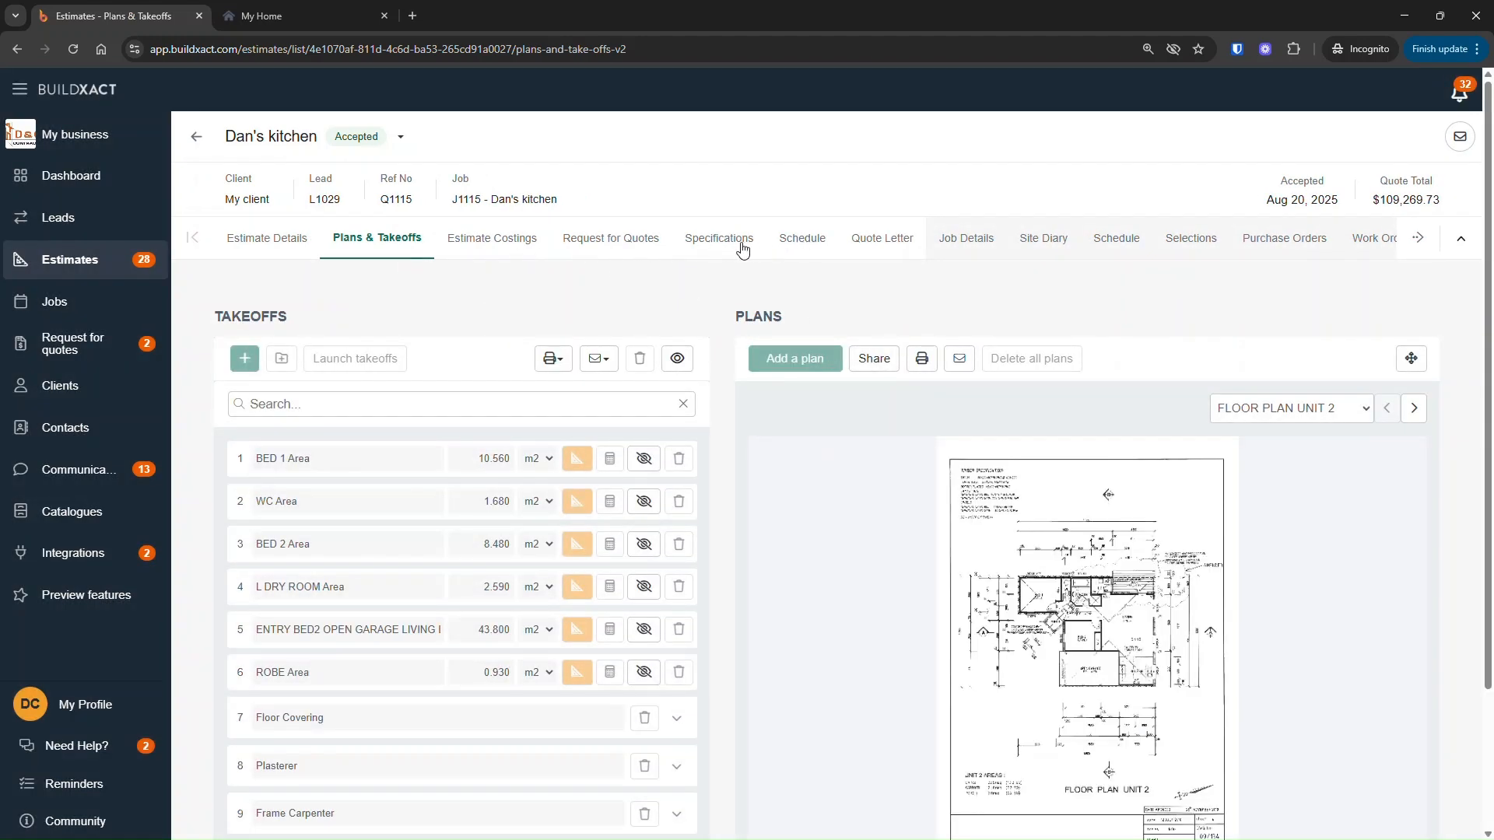
pyautogui.click(853, 243)
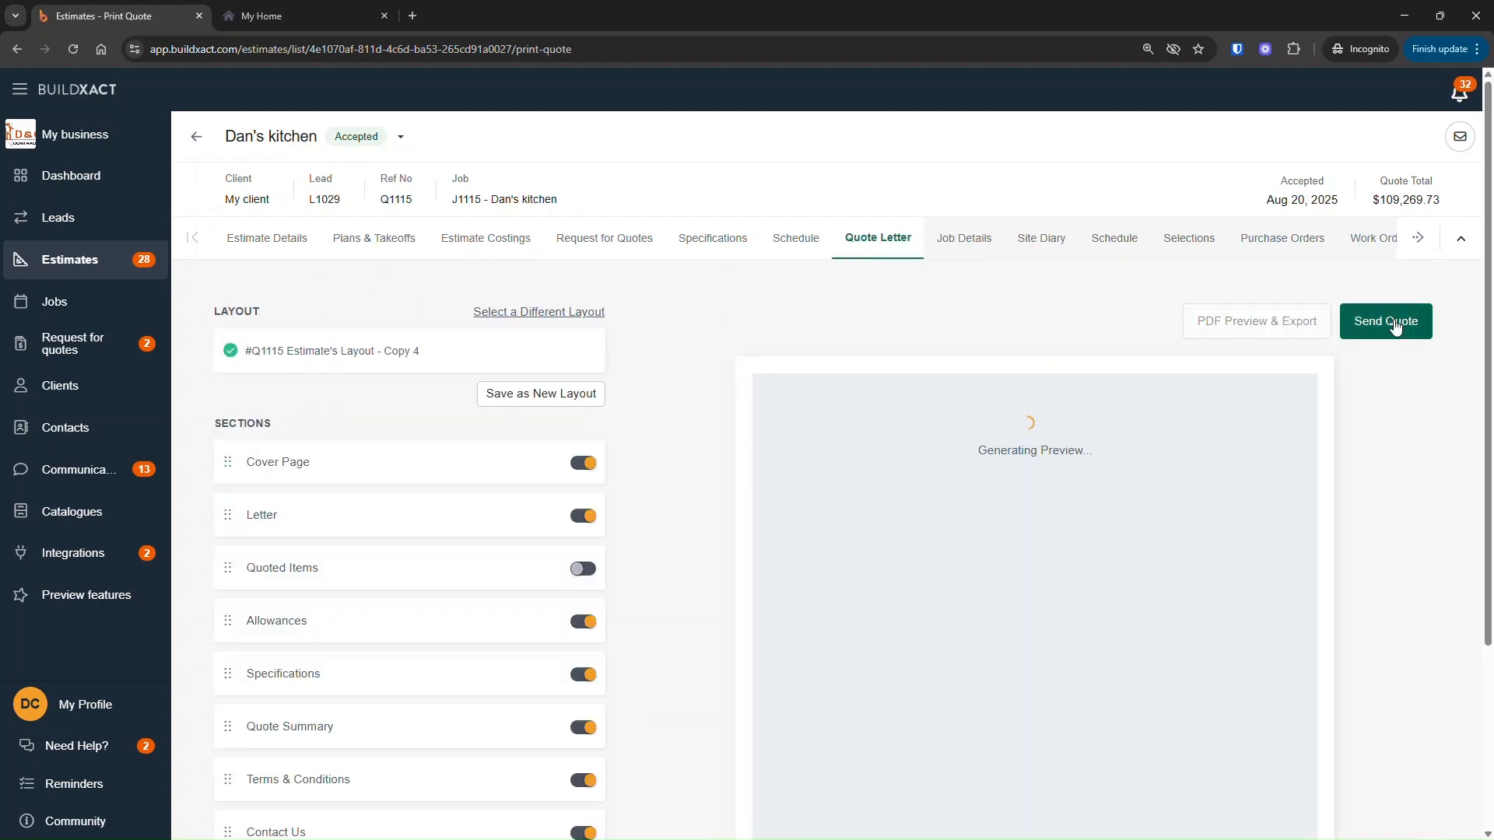
pyautogui.click(731, 245)
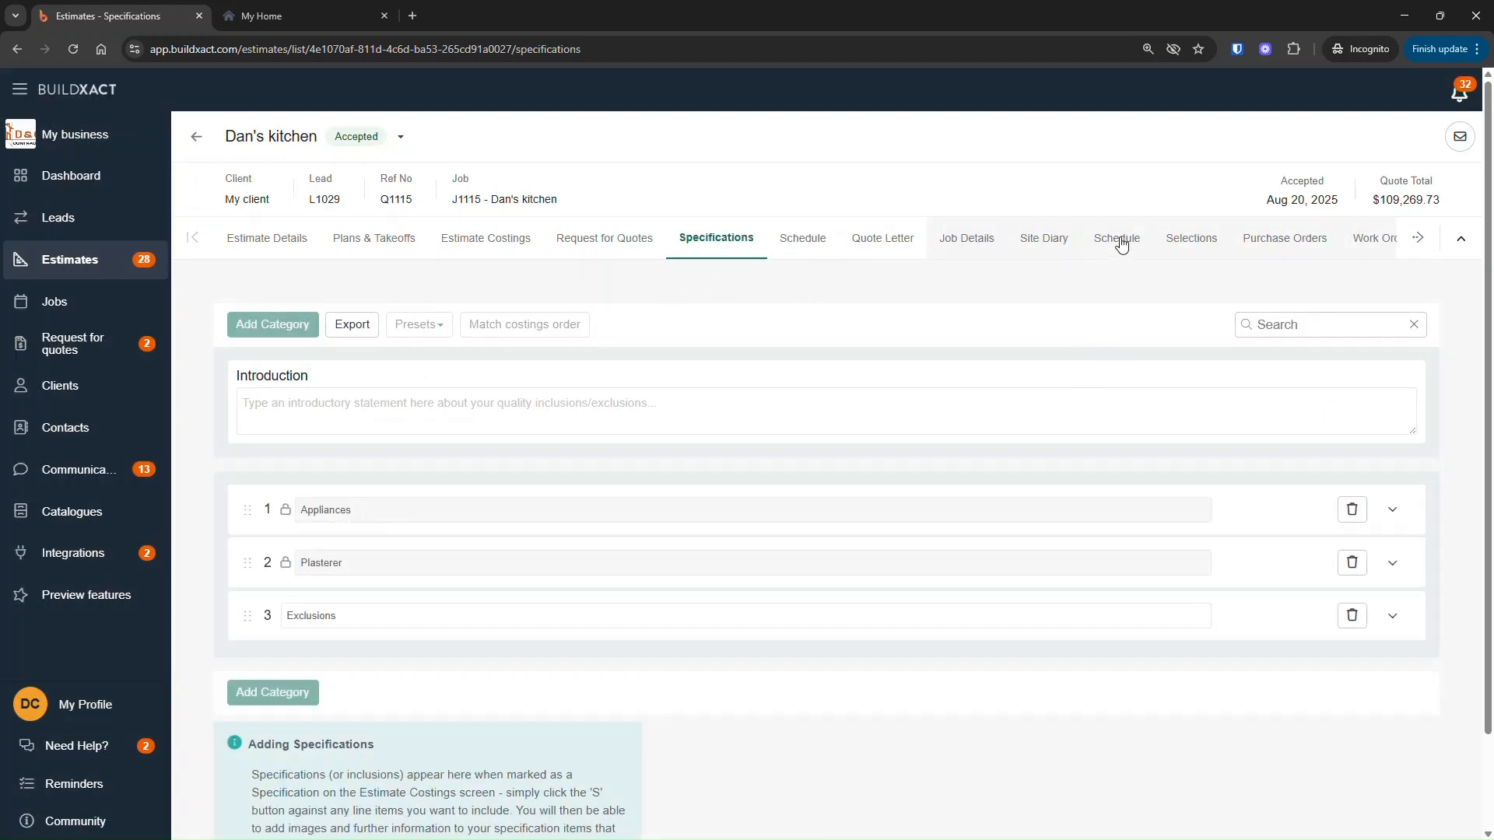
# - View the schedule and the variations list of the job linked to estimate Q1115
pyautogui.click(1214, 242)
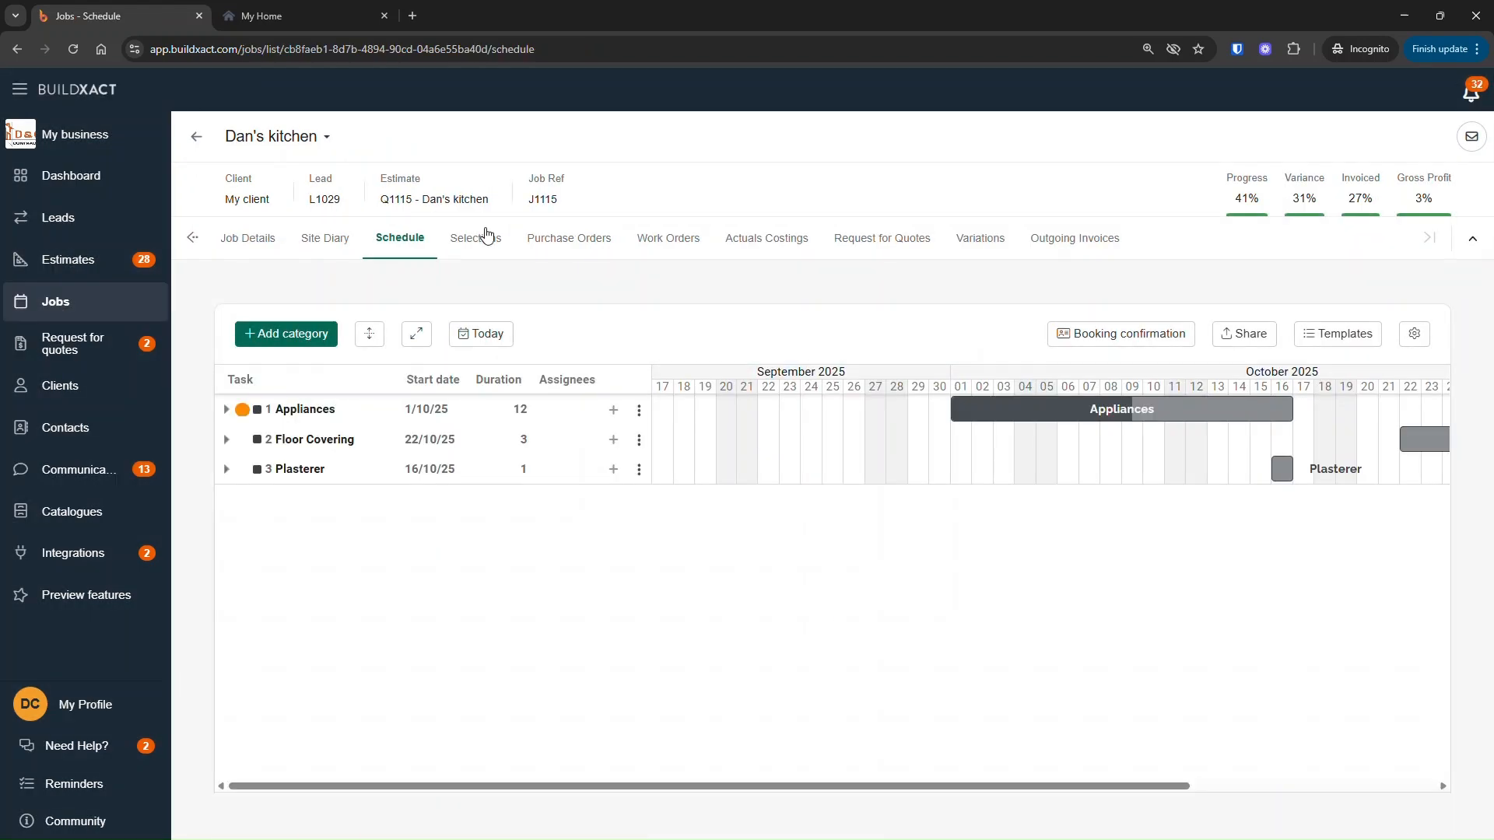
pyautogui.click(989, 241)
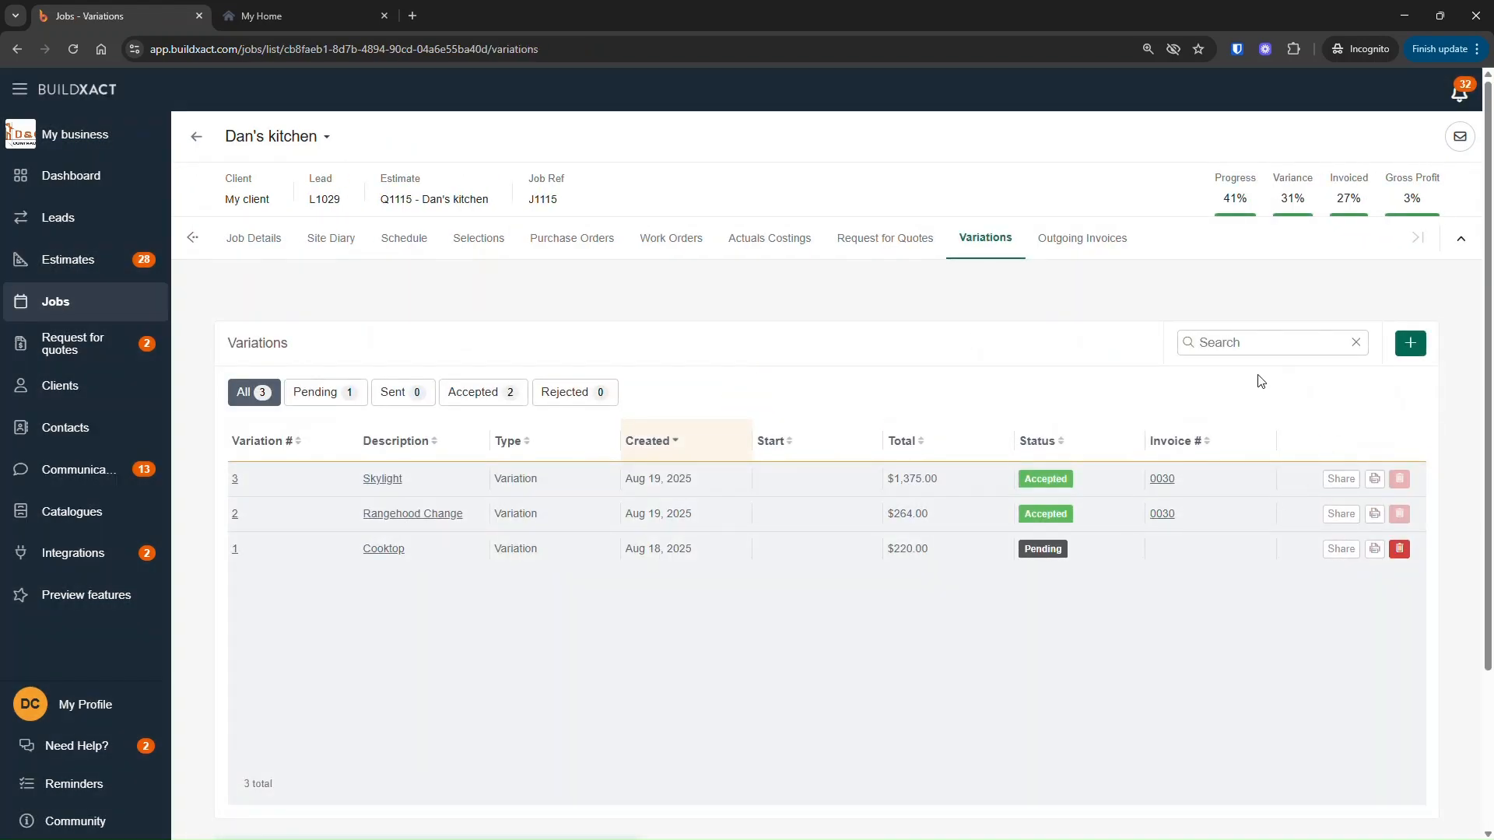
pyautogui.click(398, 239)
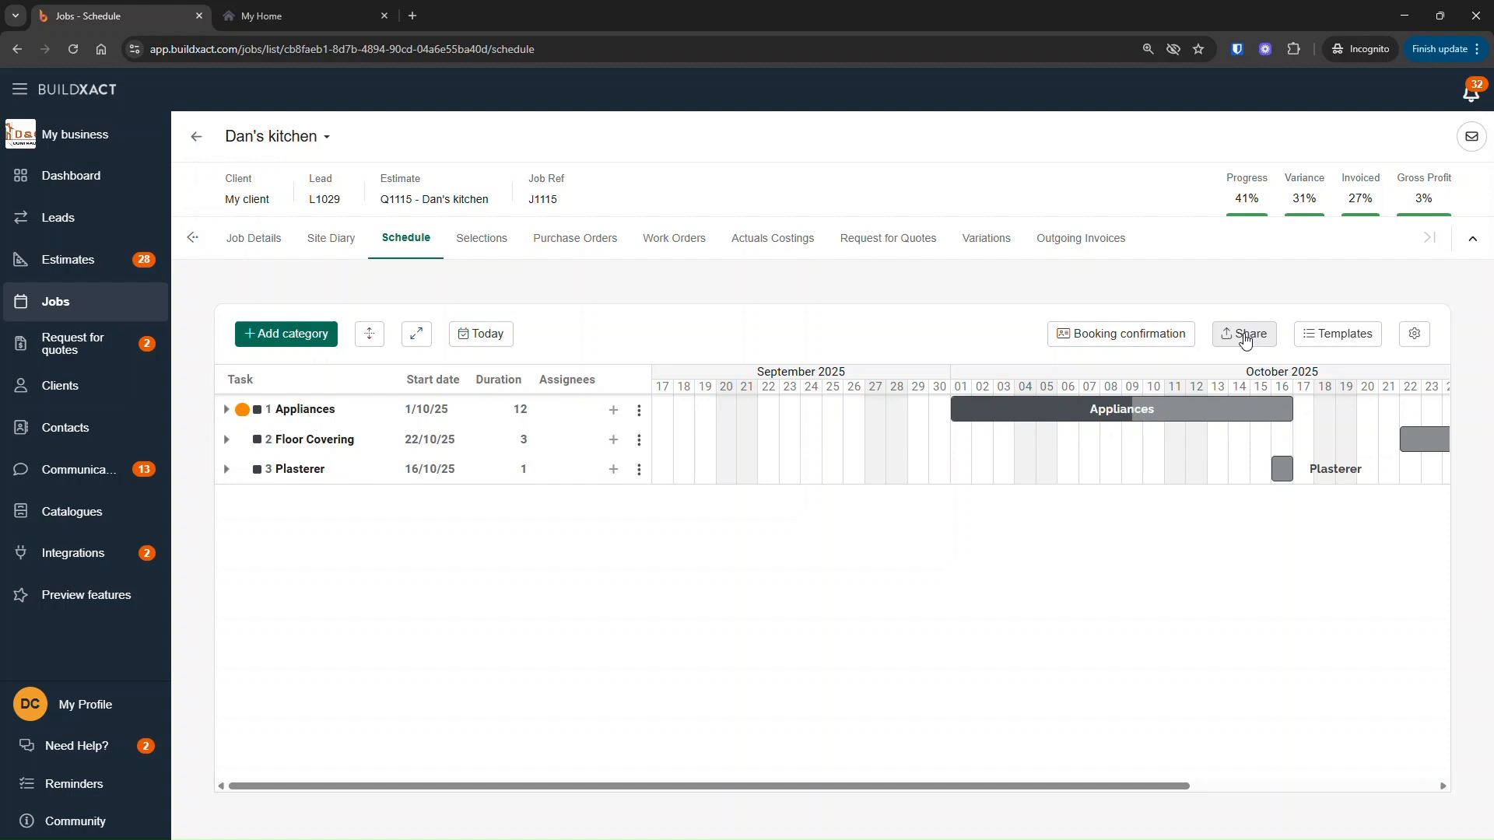
# - Examine the timeframe options for sharing the job schedule, and expand and collapse all its task categories
pyautogui.click(1245, 340)
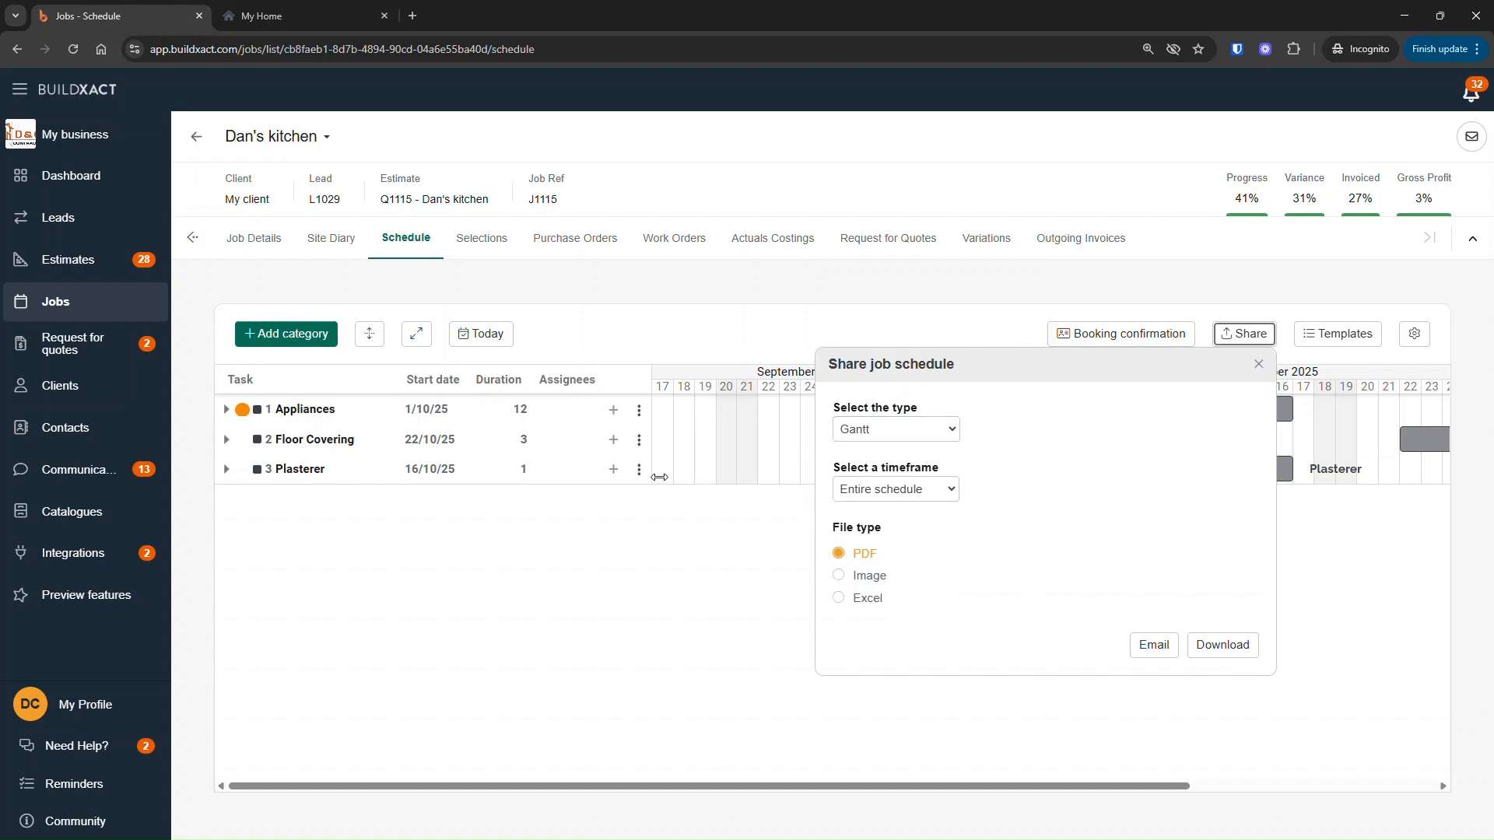
pyautogui.click(906, 489)
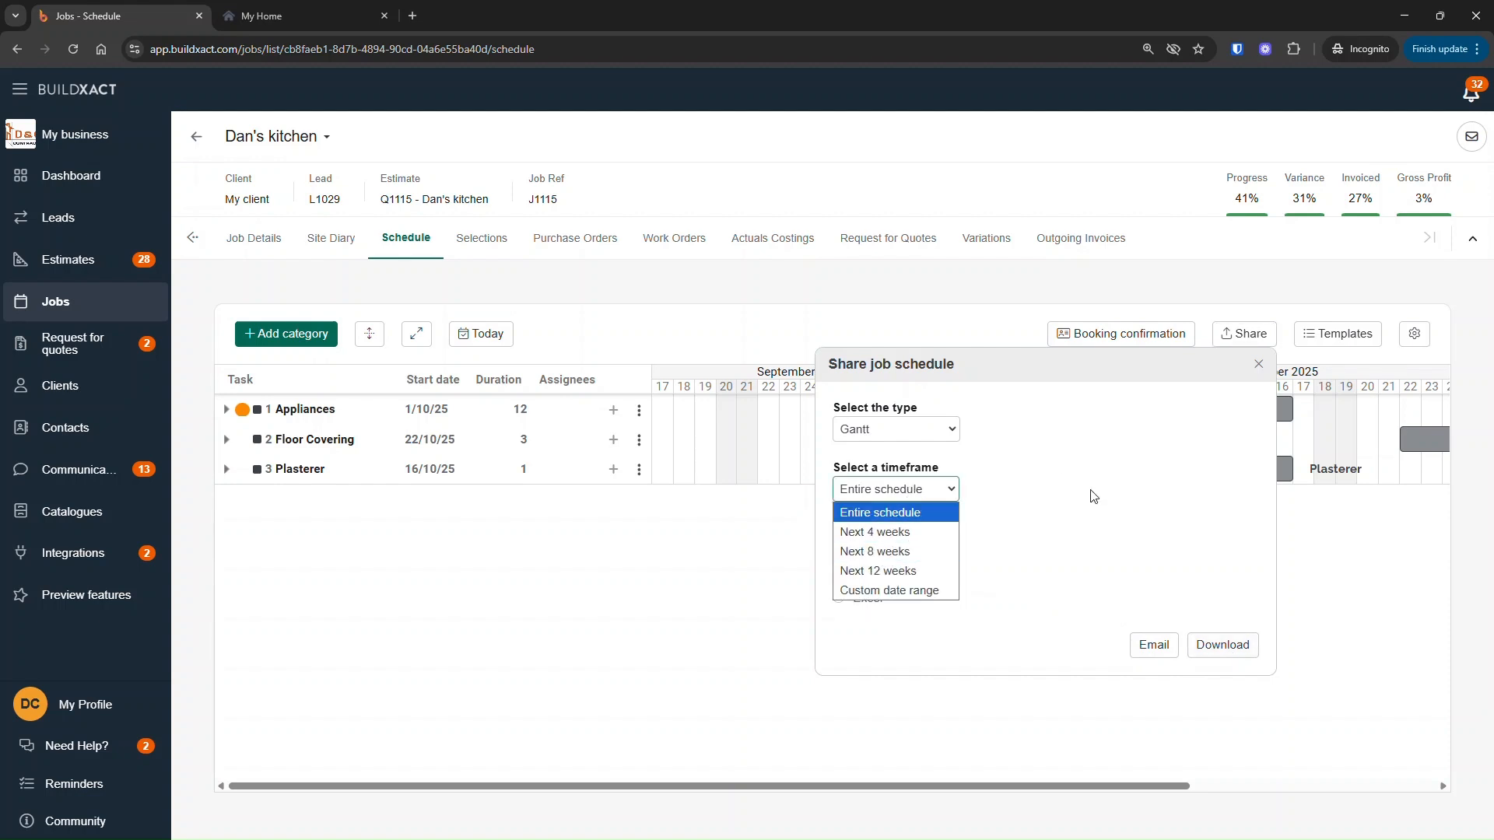
pyautogui.click(1082, 599)
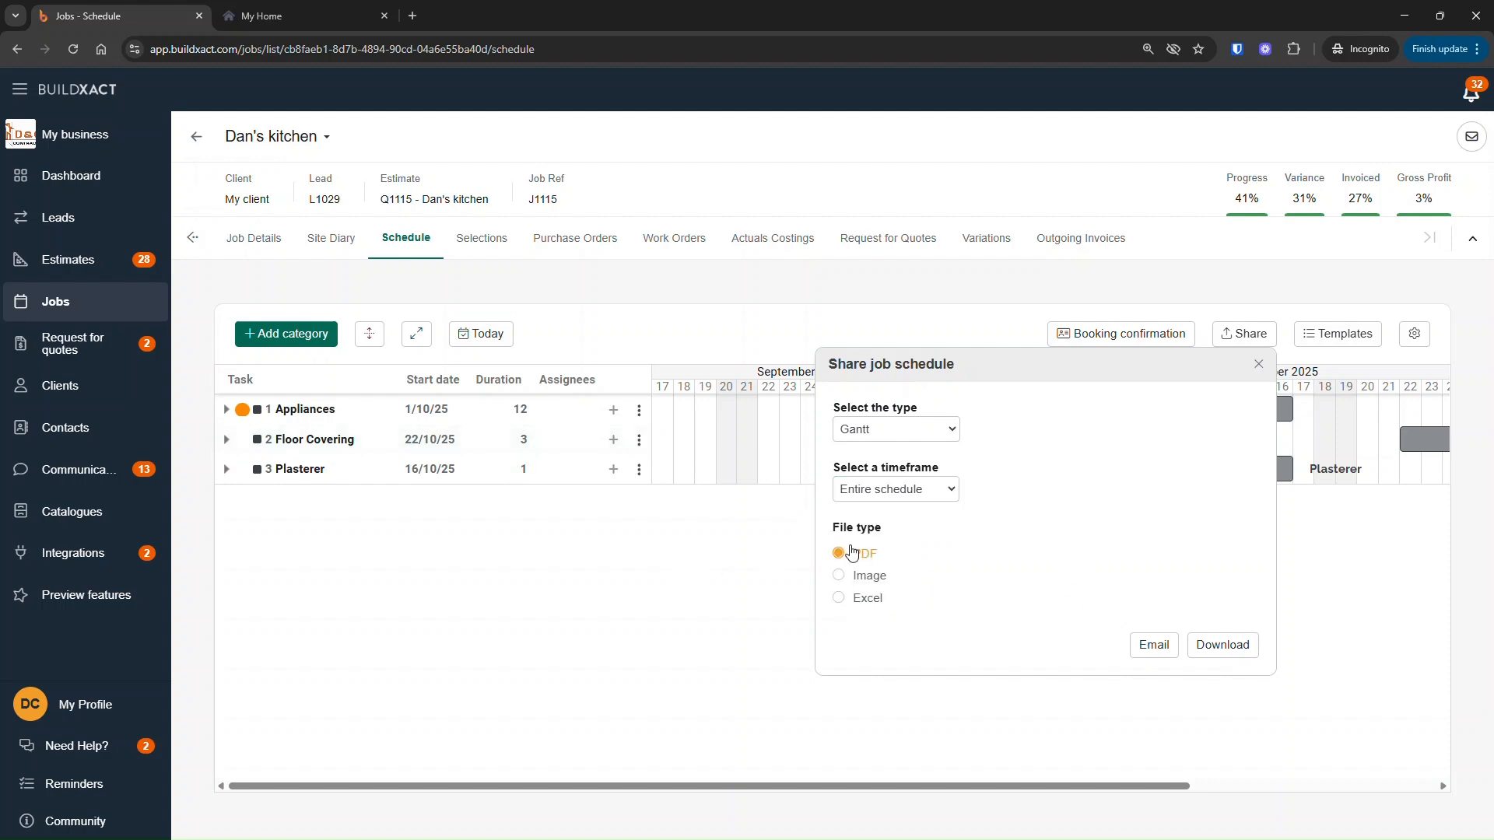
pyautogui.click(366, 338)
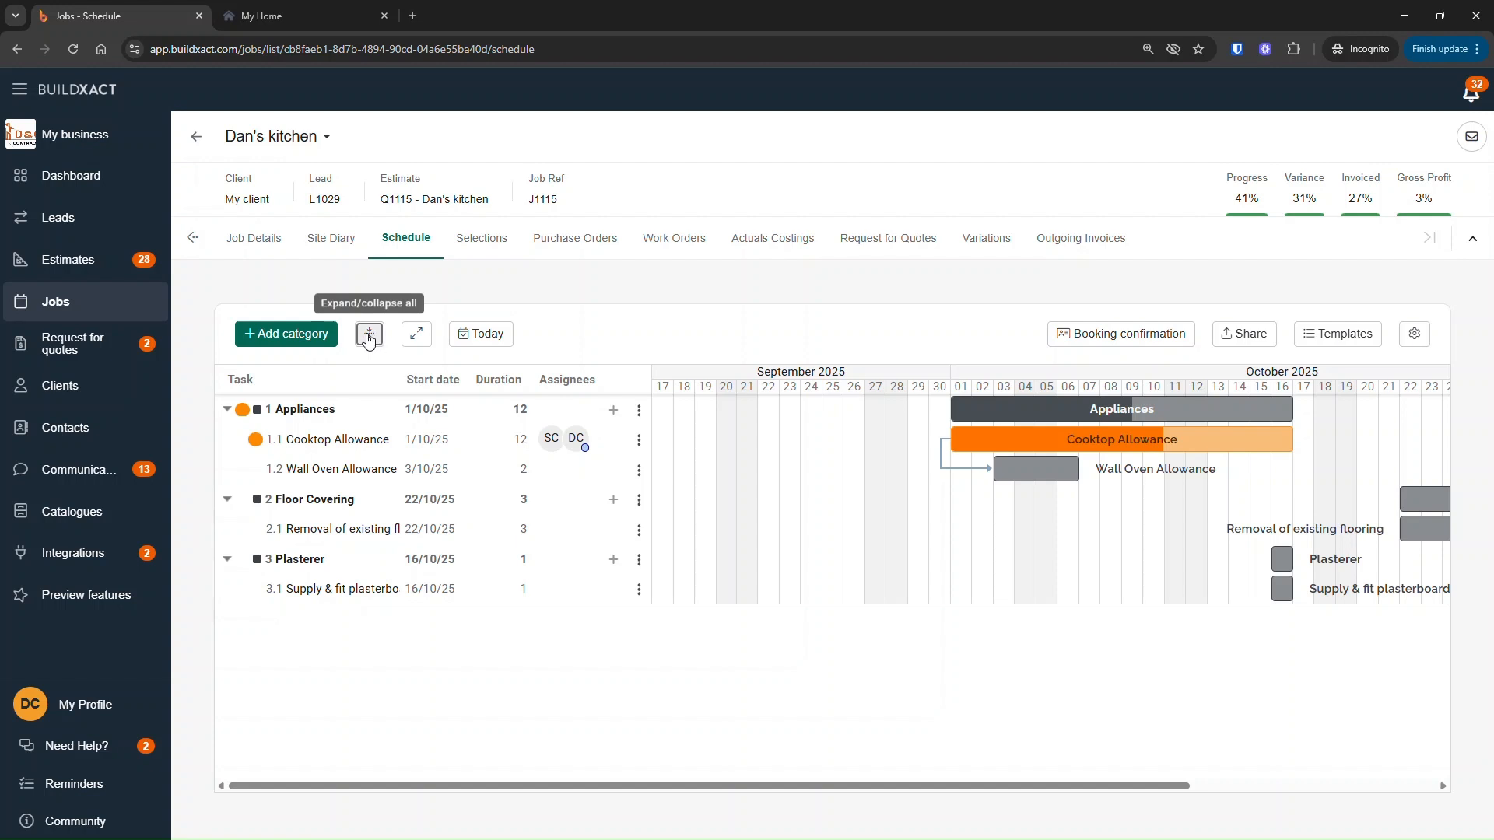
pyautogui.click(369, 337)
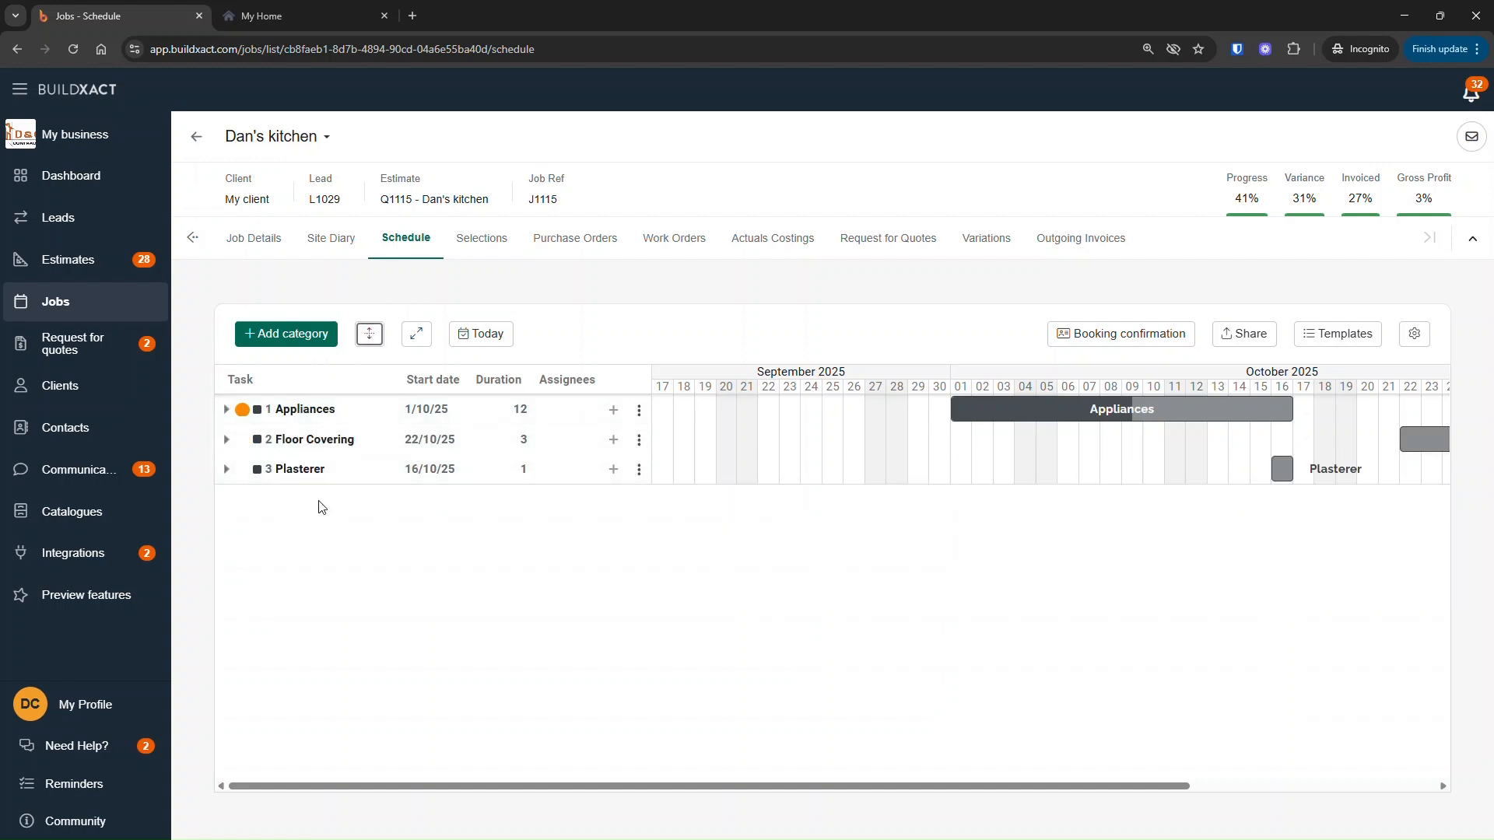
# - Download the entire job schedule as a Gantt PDF and save it as J1115-Schedule in Downloads
pyautogui.click(1239, 340)
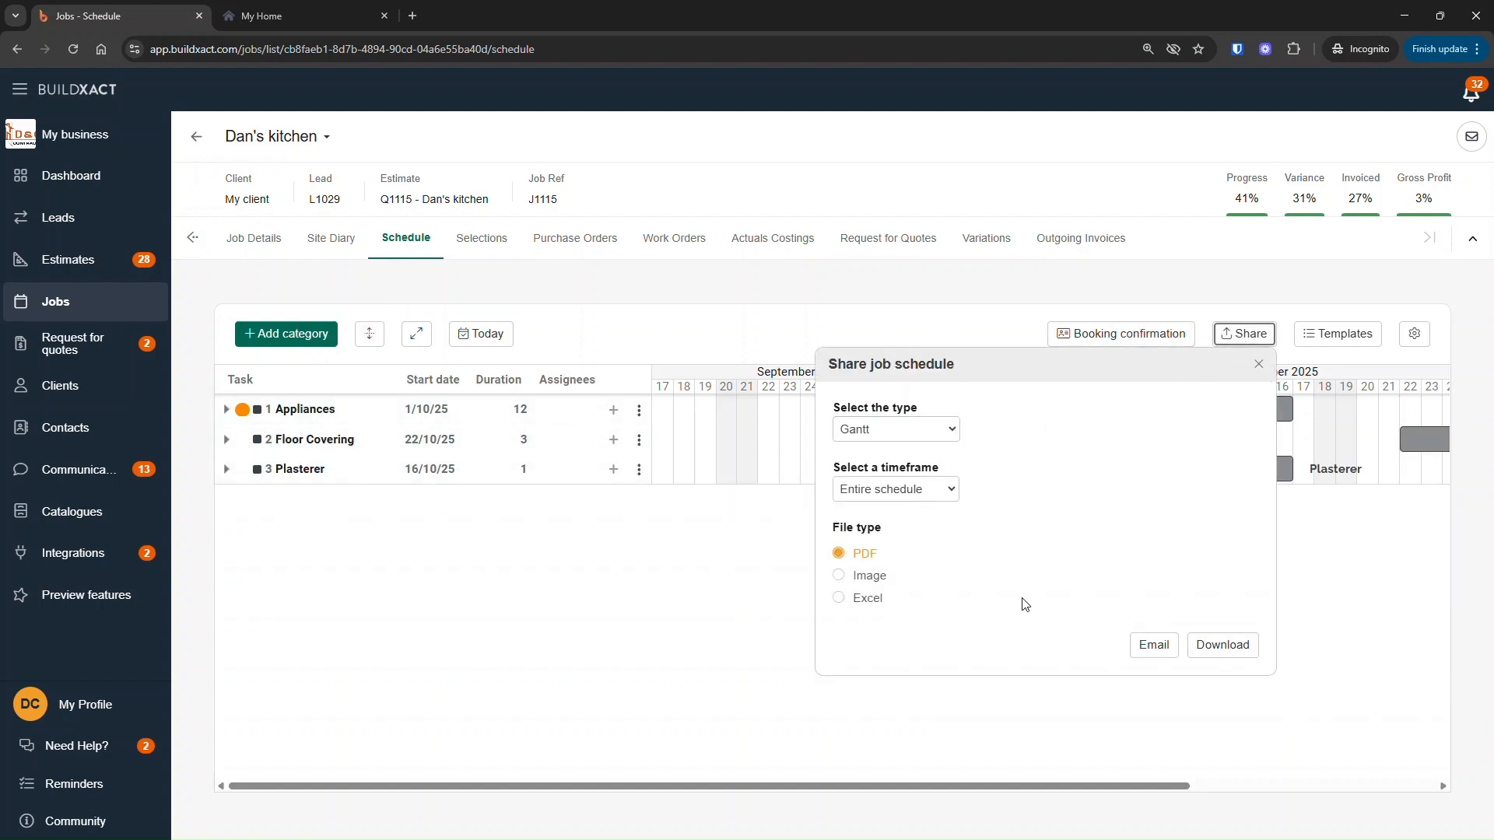
pyautogui.click(1221, 652)
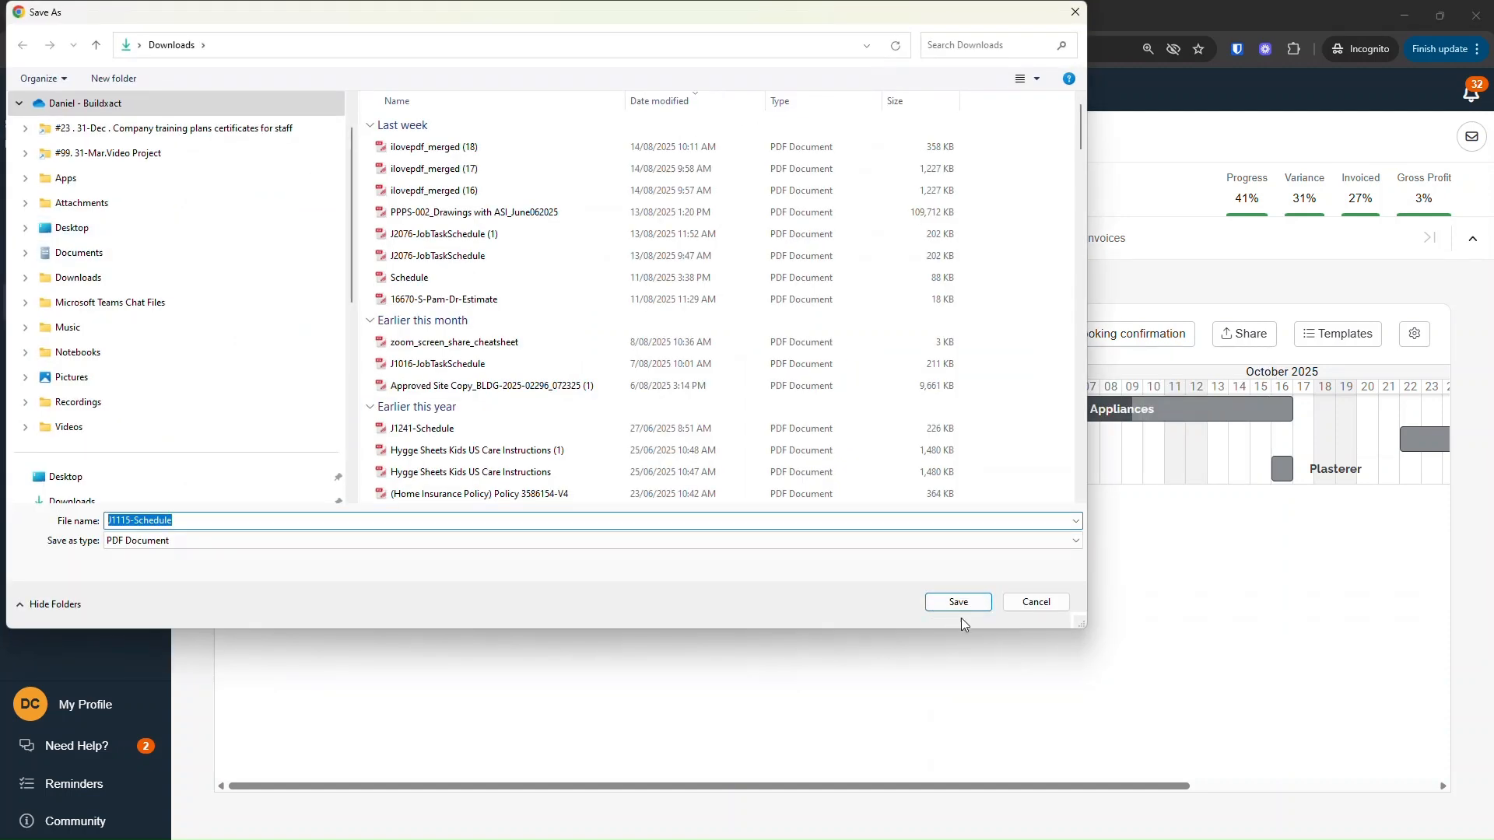
pyautogui.click(958, 605)
# - Try to upload the downloaded J1115-Schedule.pdf to the documents section of the job's details
pyautogui.click(267, 255)
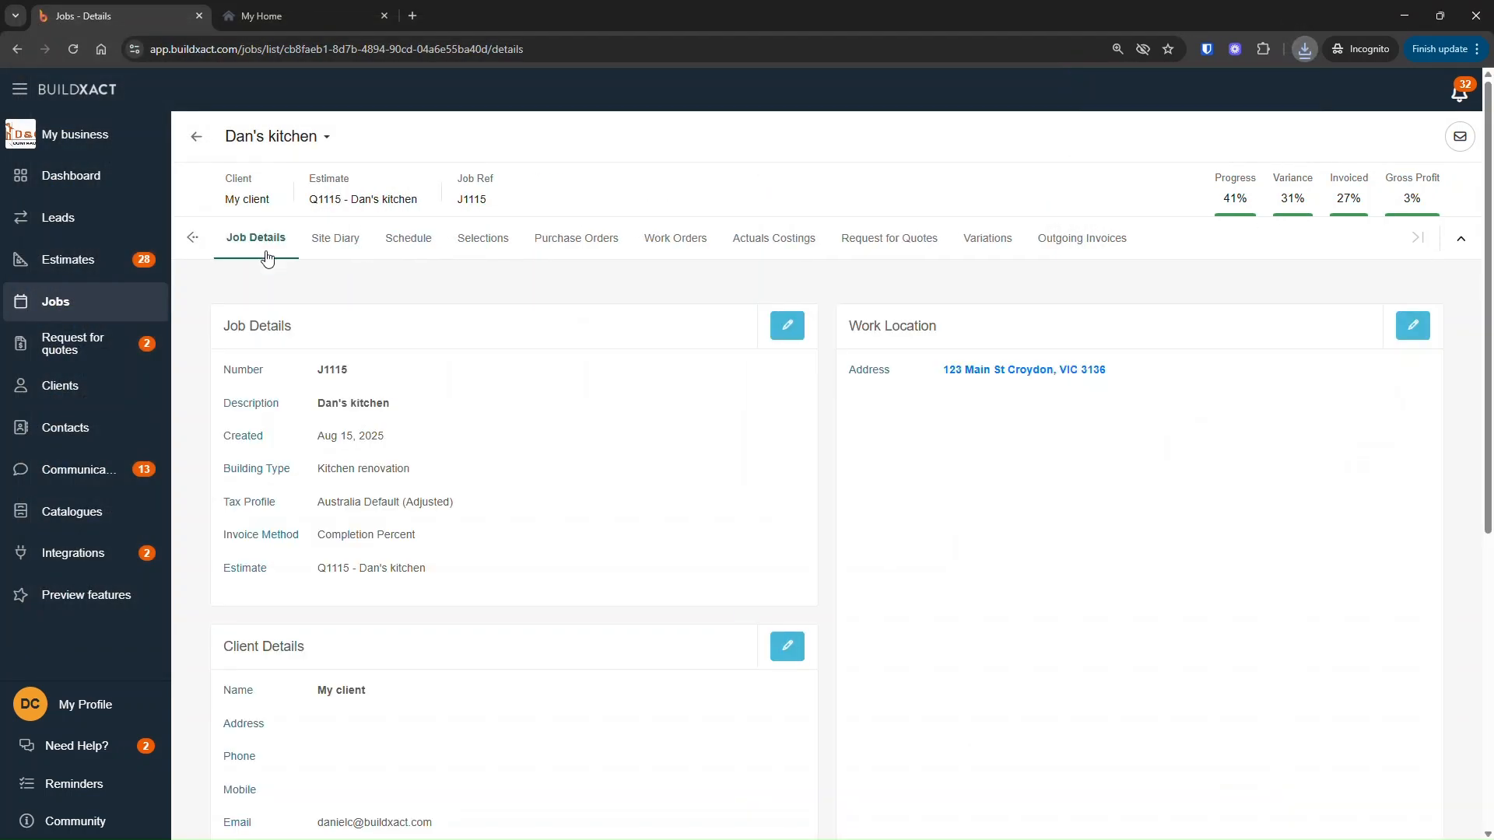
pyautogui.scroll(-6, 517, 434)
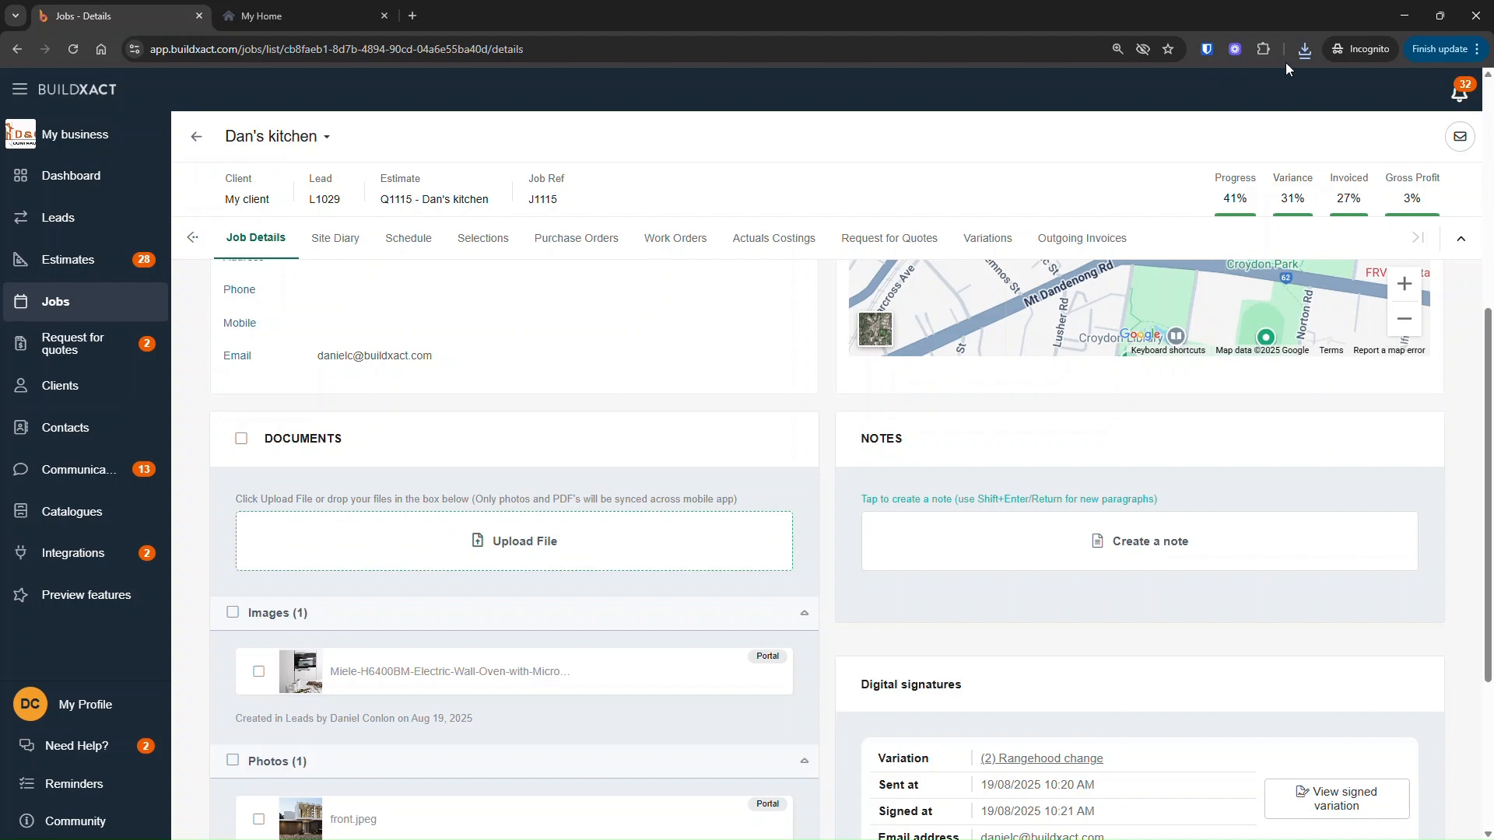
pyautogui.click(1303, 51)
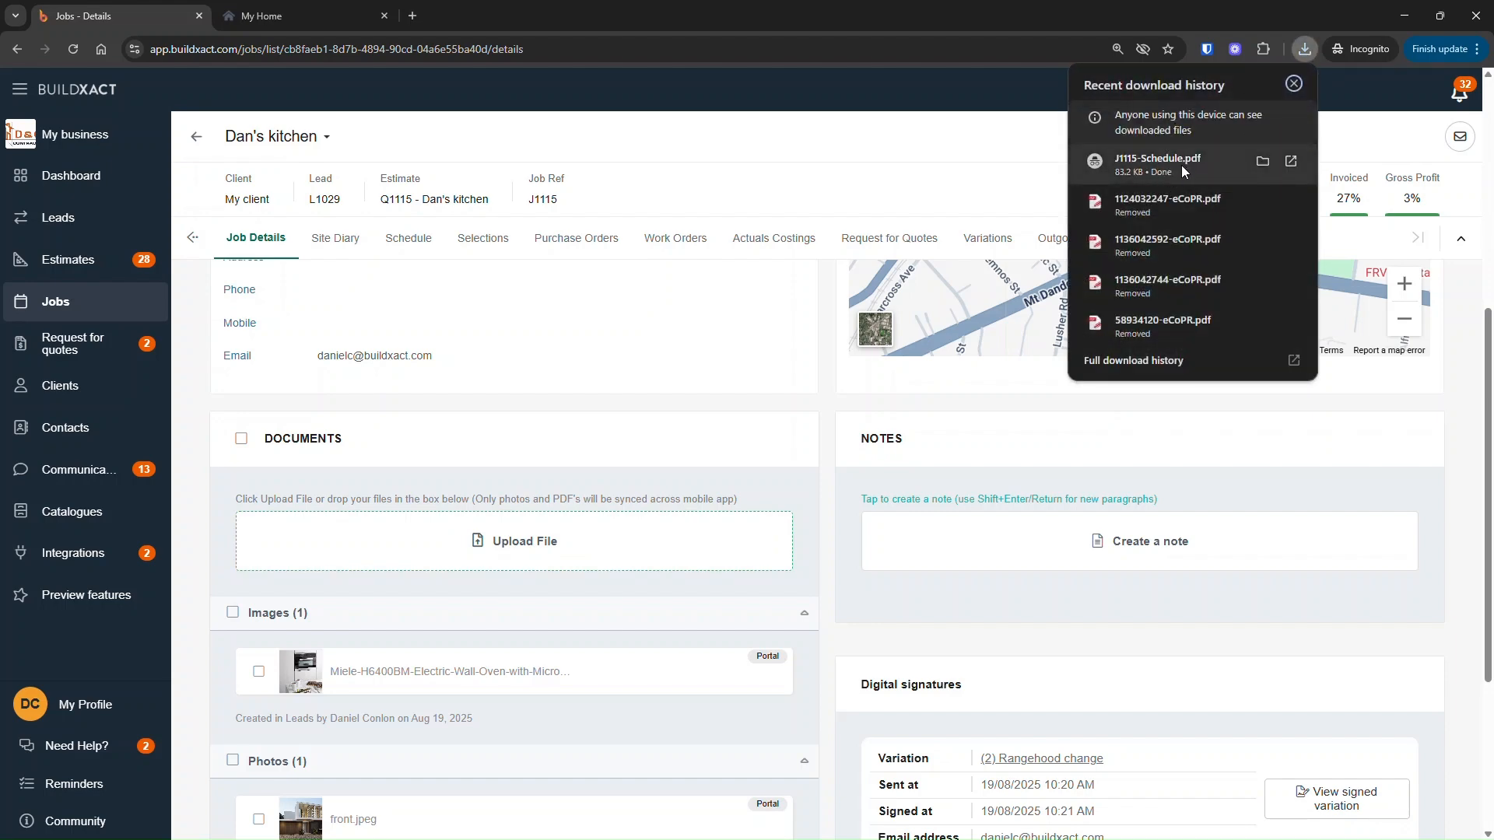
pyautogui.moveTo(1181, 165); pyautogui.dragTo(421, 539)
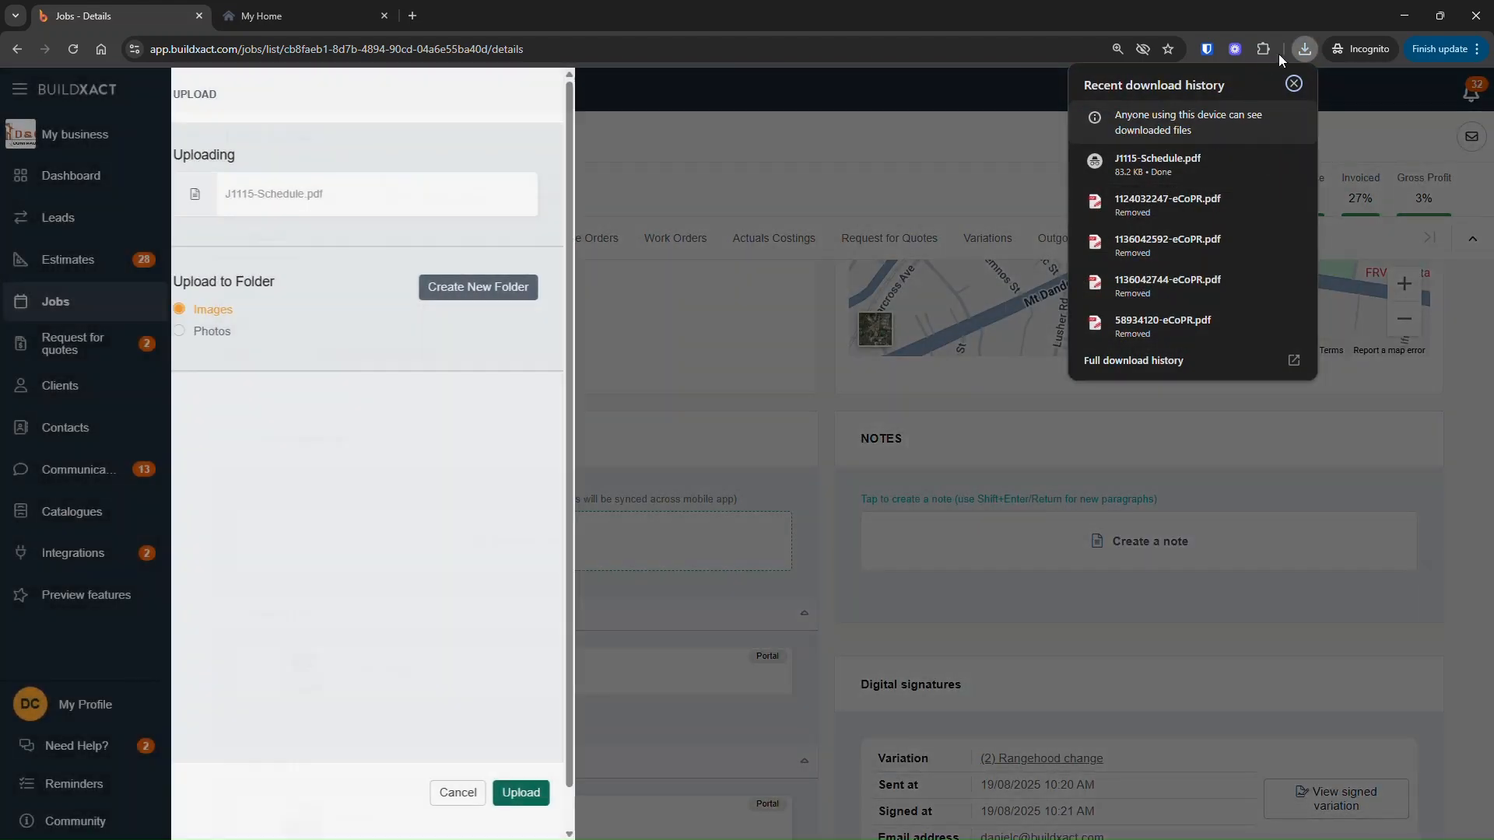
pyautogui.click(1361, 101)
pyautogui.scroll(-2, 486, 703)
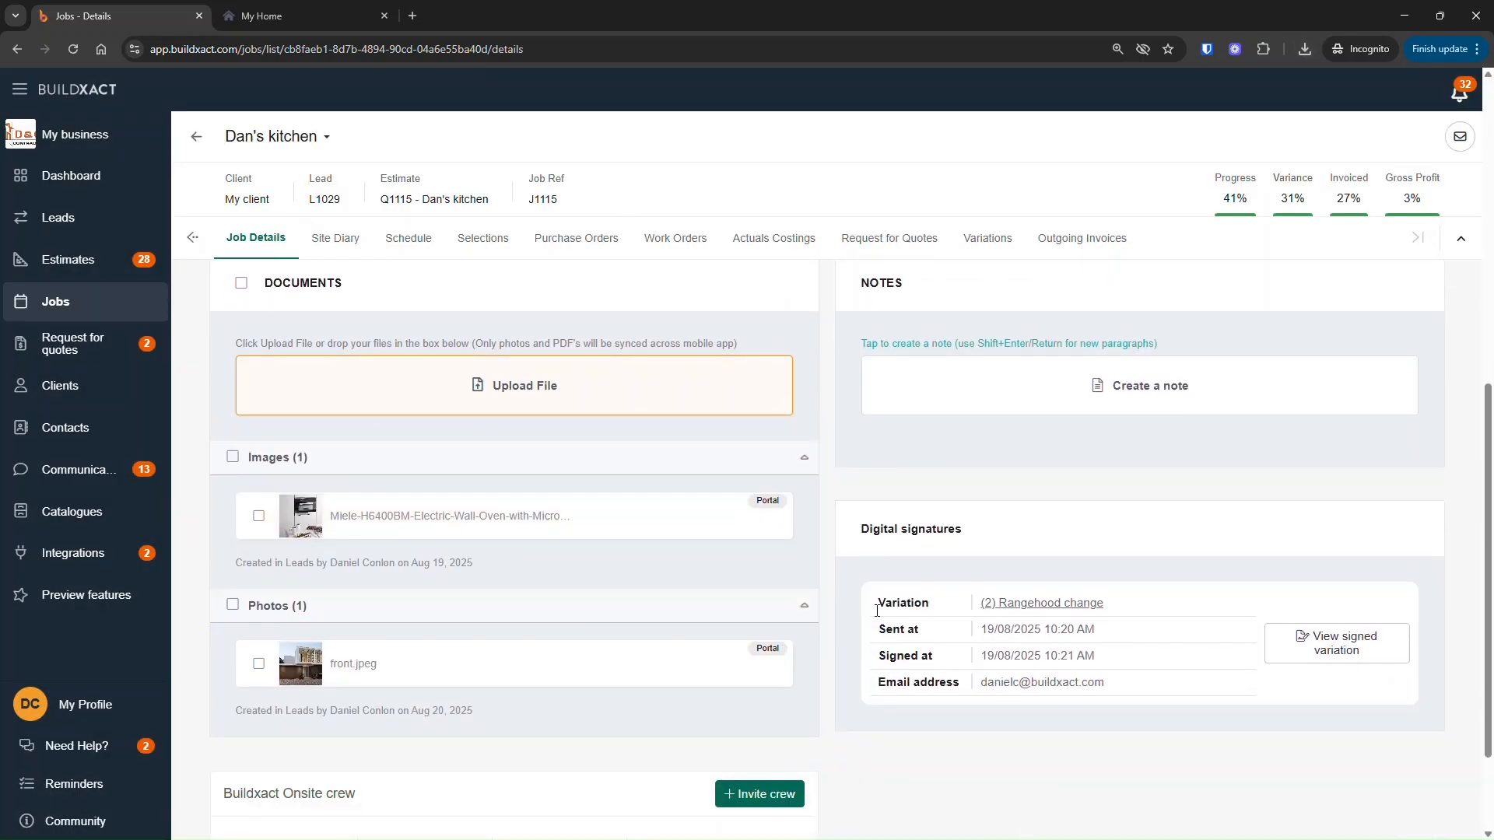
# - Start sharing the Cooktop variation from the job's variations, and toggle its client portal sharing off and on, leaving it at Yes
pyautogui.click(995, 240)
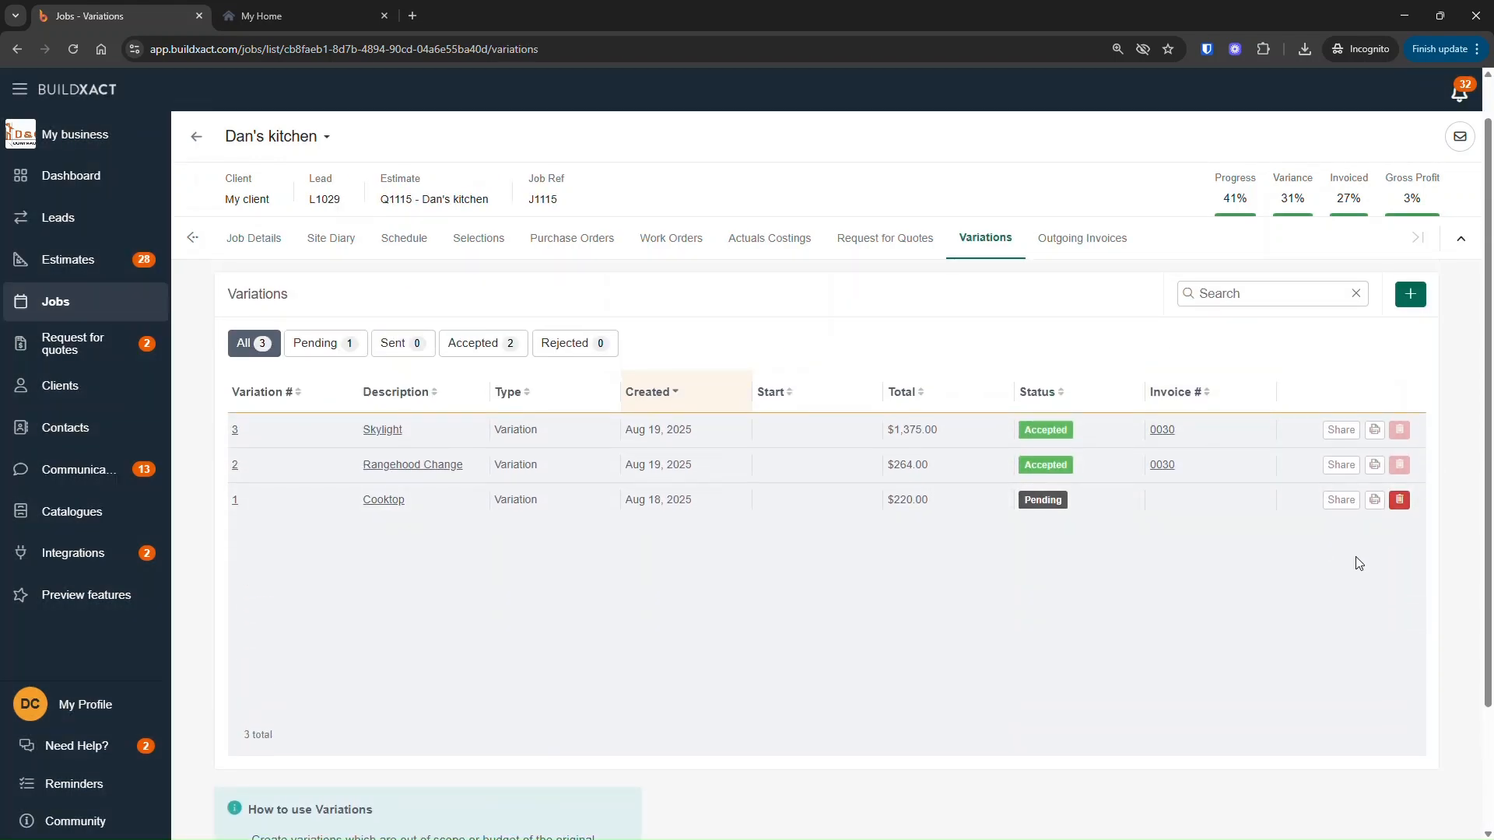
pyautogui.click(1342, 500)
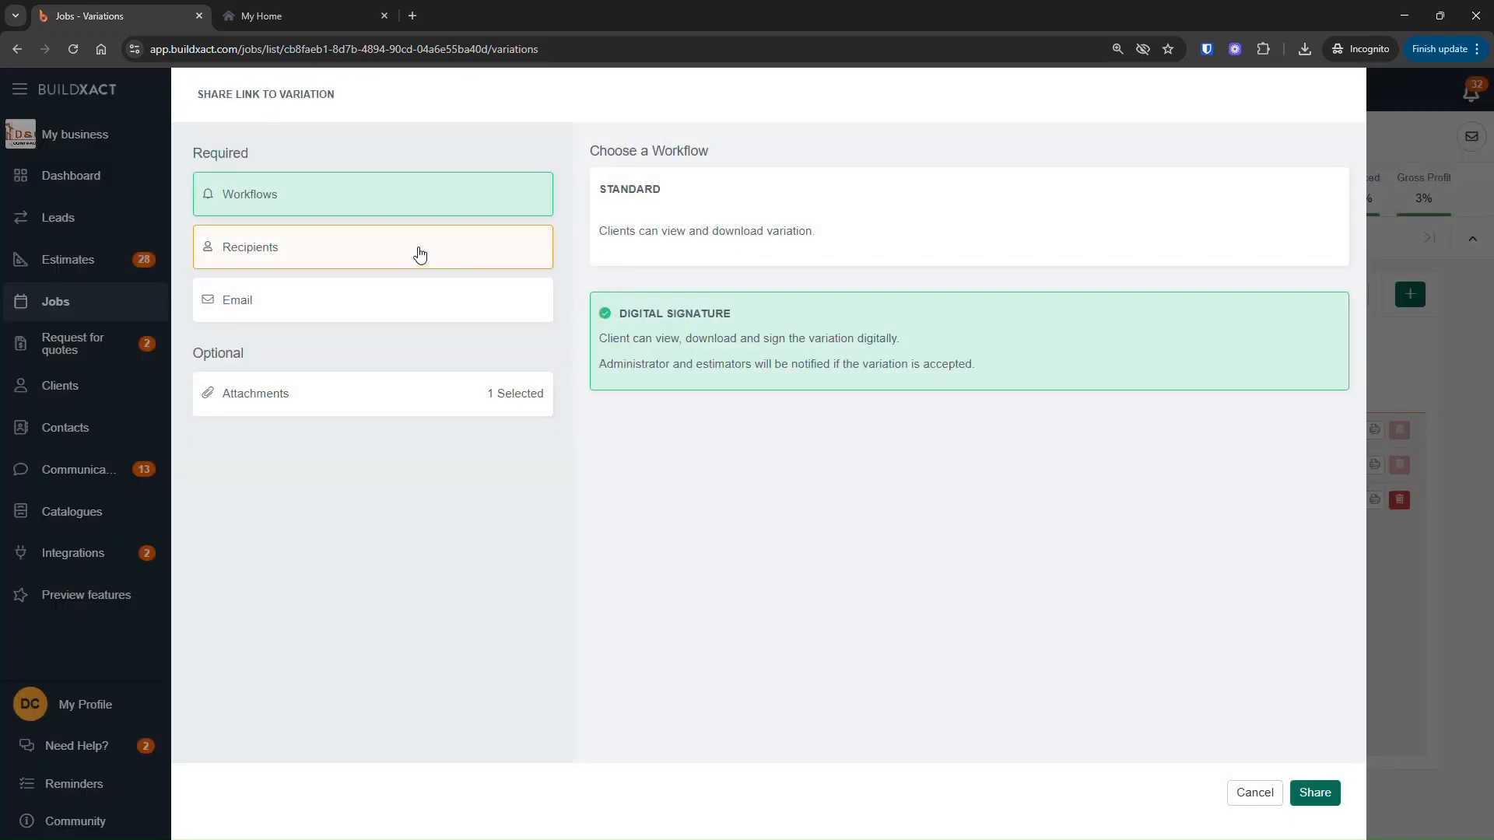
pyautogui.click(343, 260)
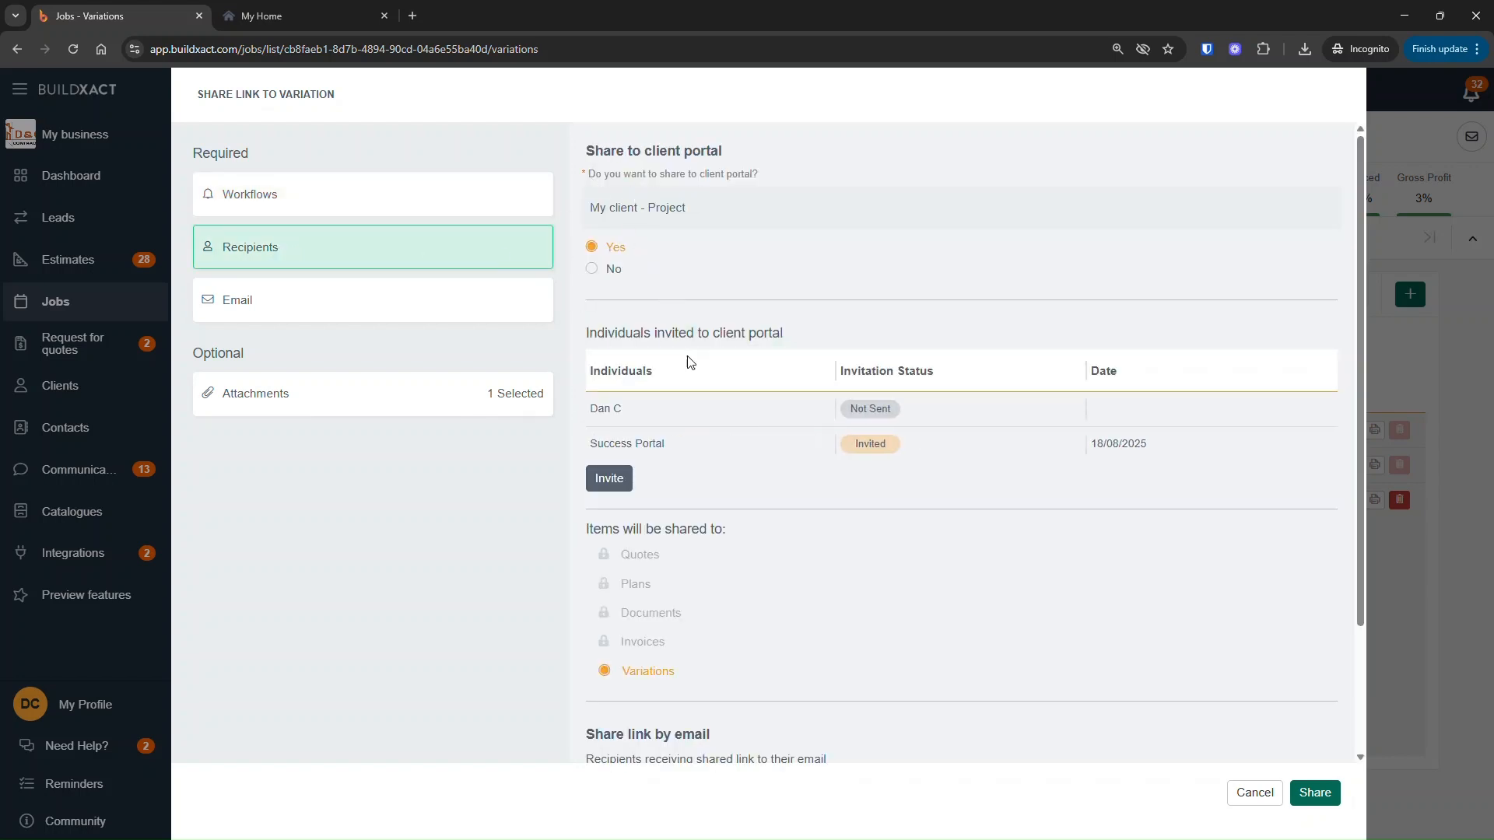
pyautogui.click(613, 272)
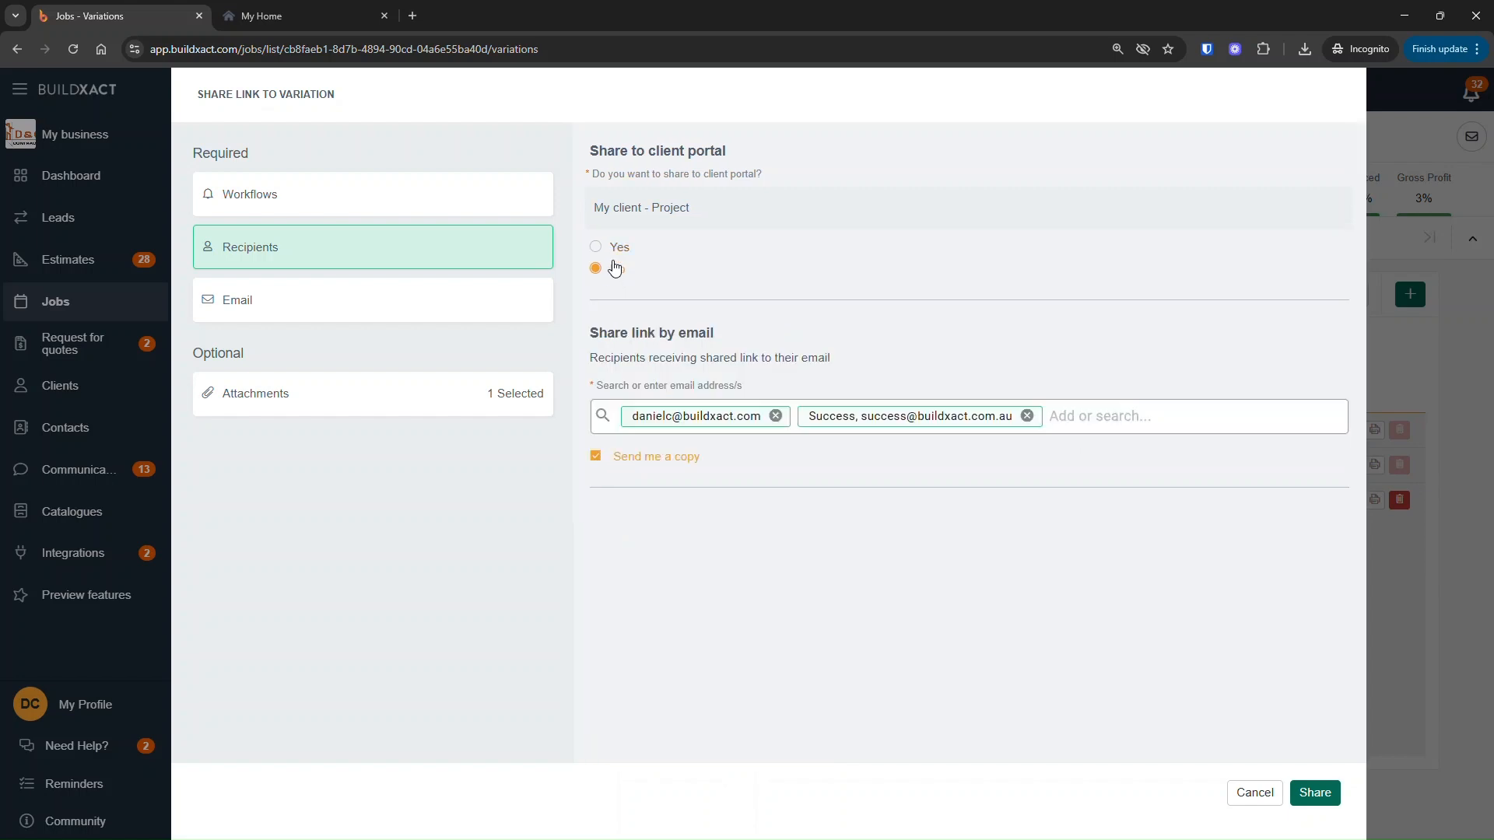
pyautogui.click(613, 248)
pyautogui.click(611, 274)
pyautogui.click(606, 250)
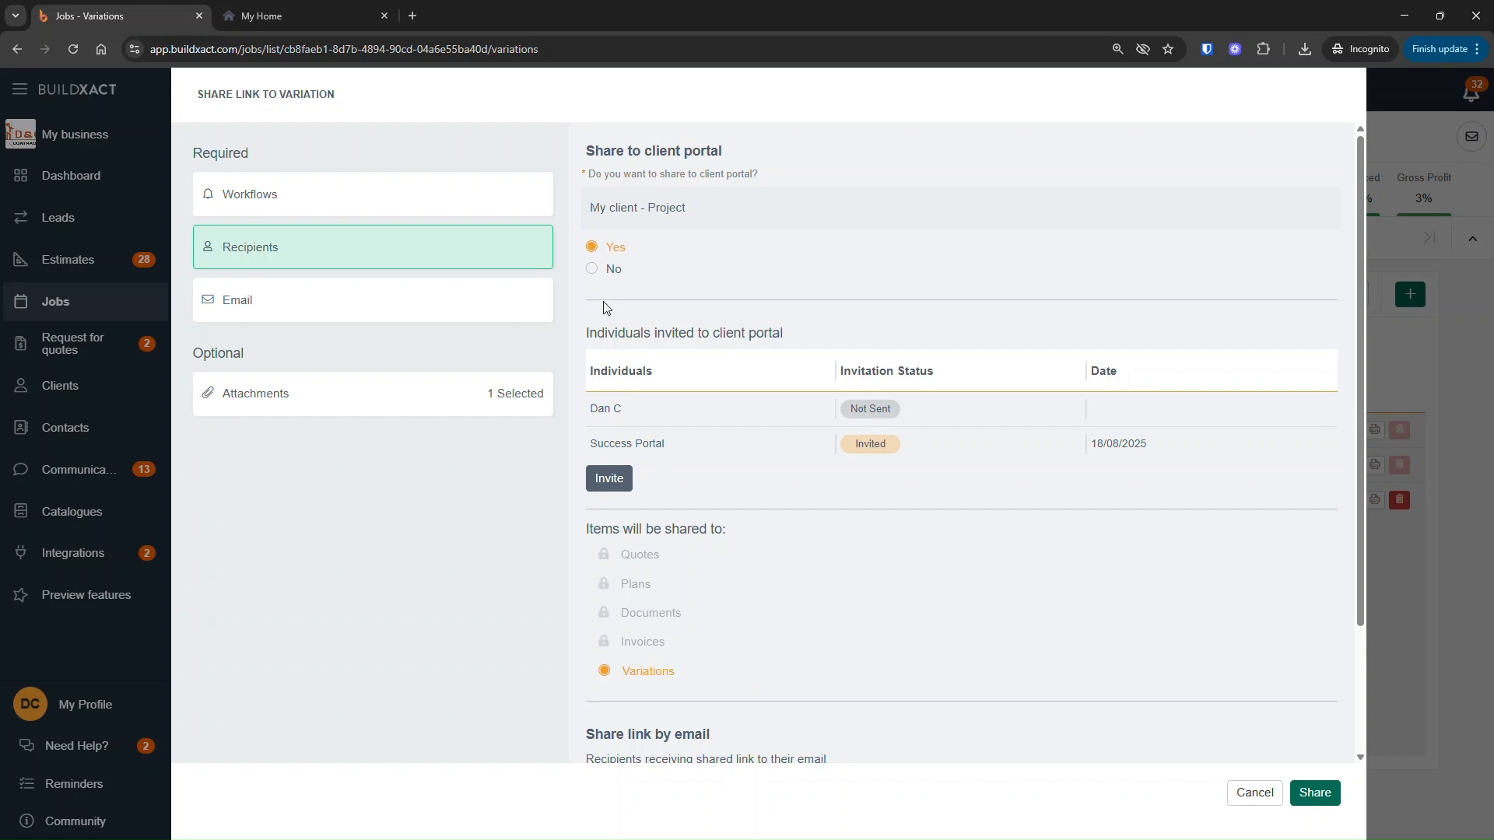
# - Examine the individuals invited to the client portal and their invitation statuses in the variation's recipient settings
pyautogui.scroll(-3, 677, 420)
pyautogui.scroll(2, 720, 517)
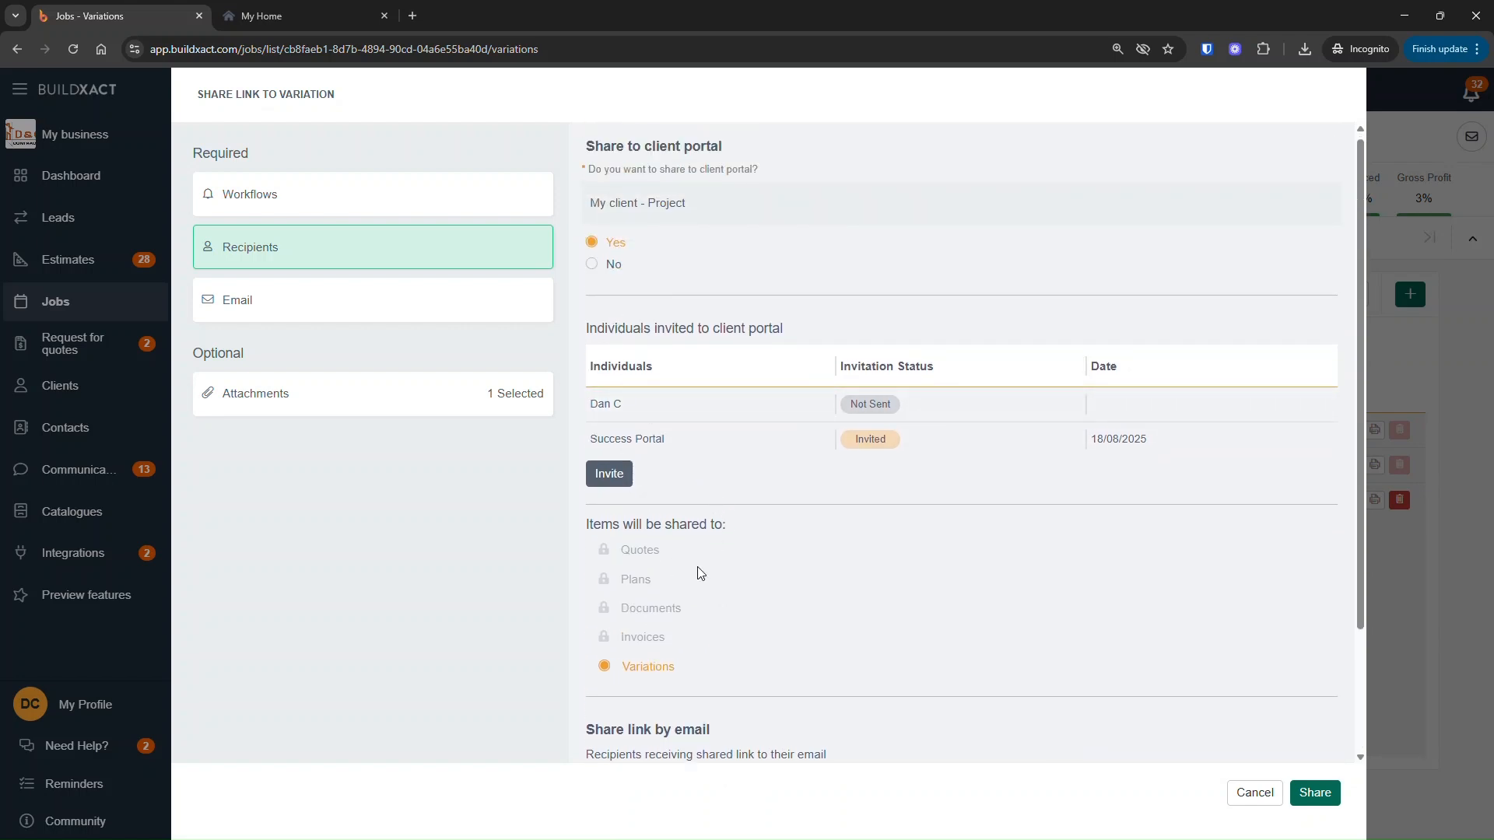
pyautogui.moveTo(604, 329); pyautogui.dragTo(1137, 443)
pyautogui.click(1162, 481)
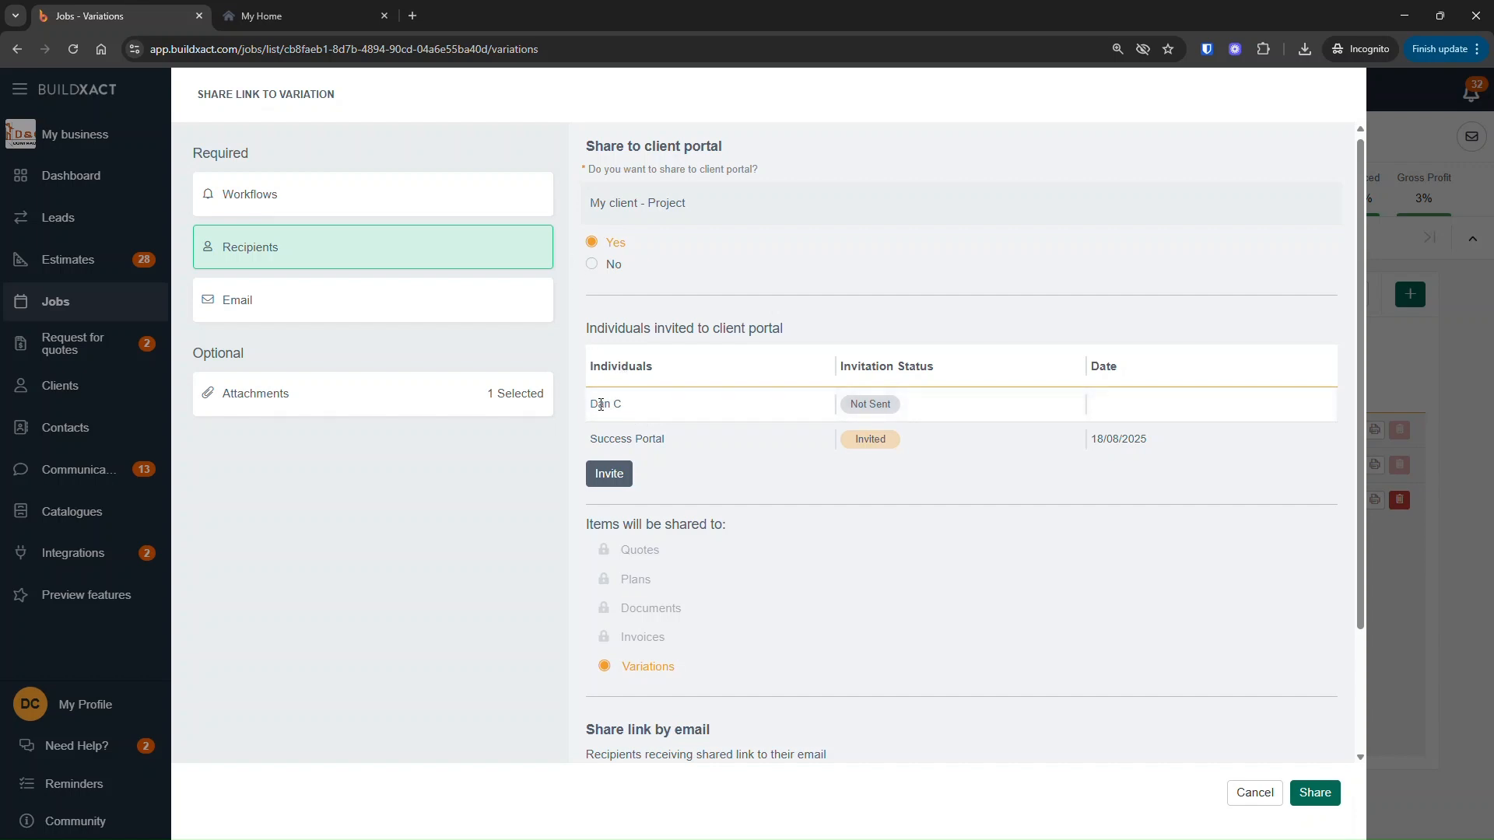
pyautogui.moveTo(593, 406); pyautogui.dragTo(733, 432)
pyautogui.click(852, 472)
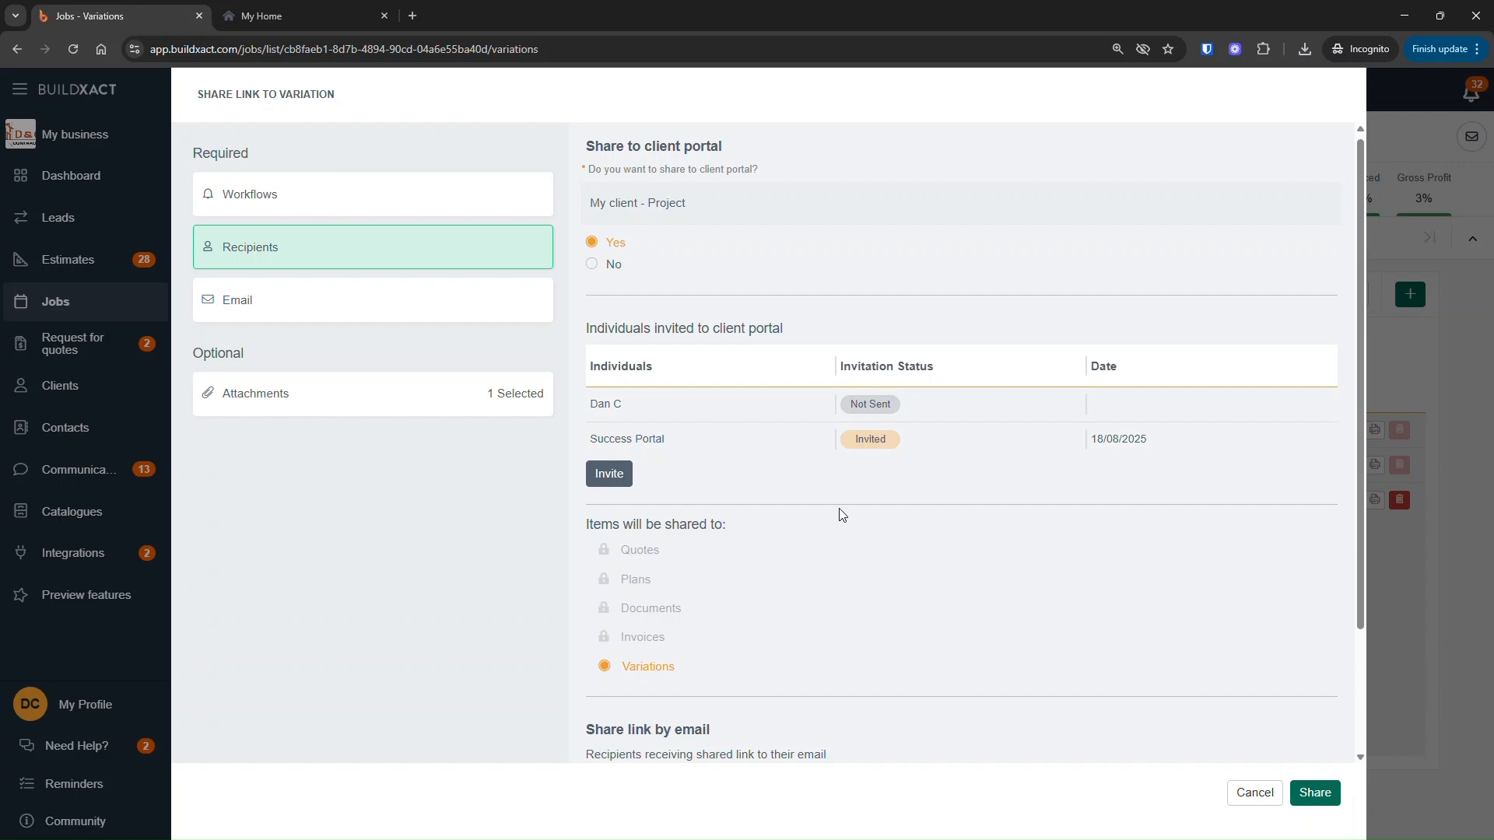
# - Remove the second email recipient and share the Cooktop variation to the client portal, confirming that shared items cannot be removed
pyautogui.scroll(-2, 840, 515)
pyautogui.click(1023, 658)
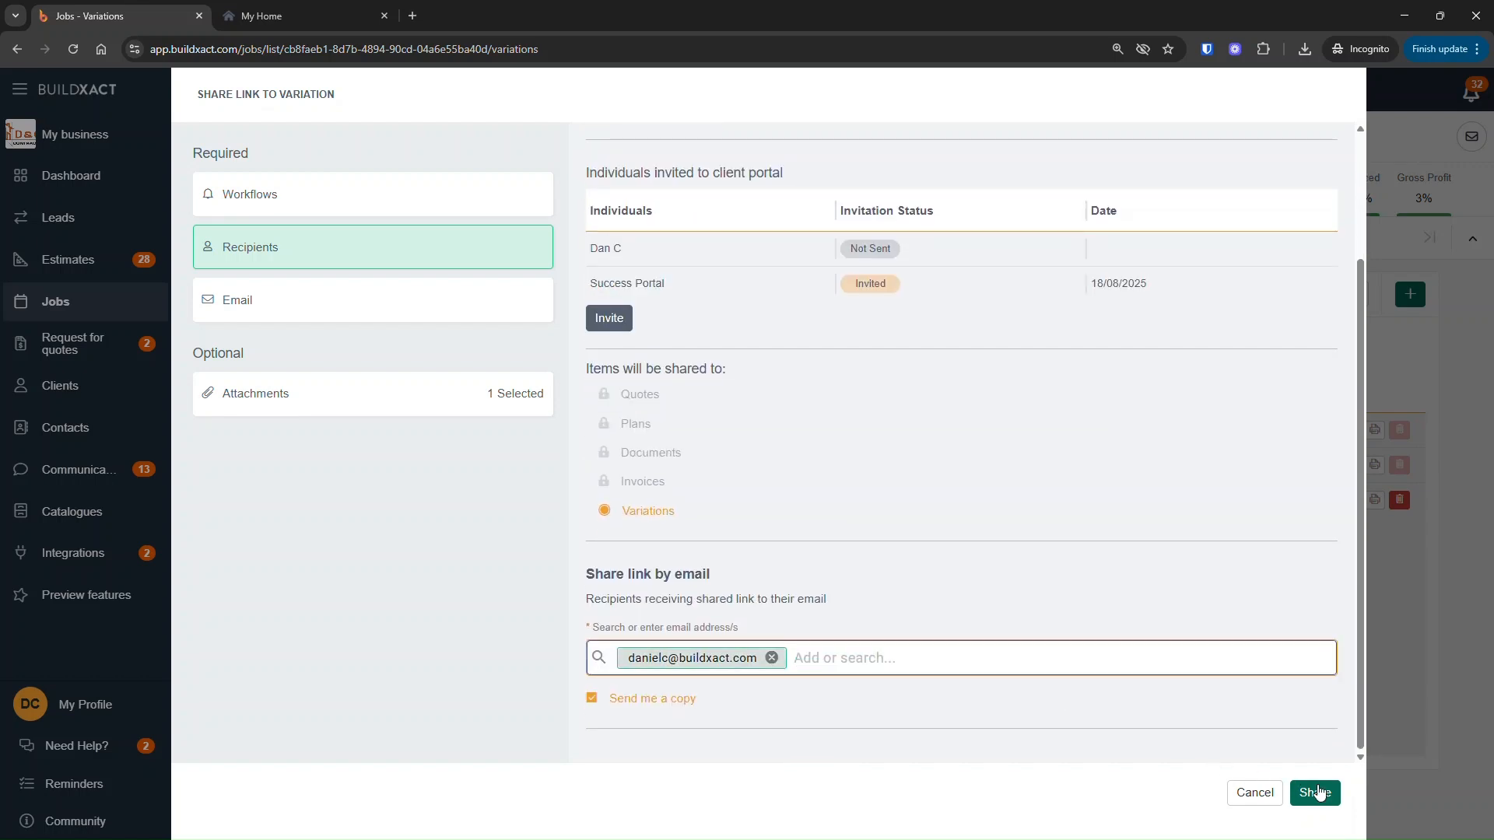
pyautogui.click(1322, 793)
pyautogui.moveTo(622, 409); pyautogui.dragTo(807, 436)
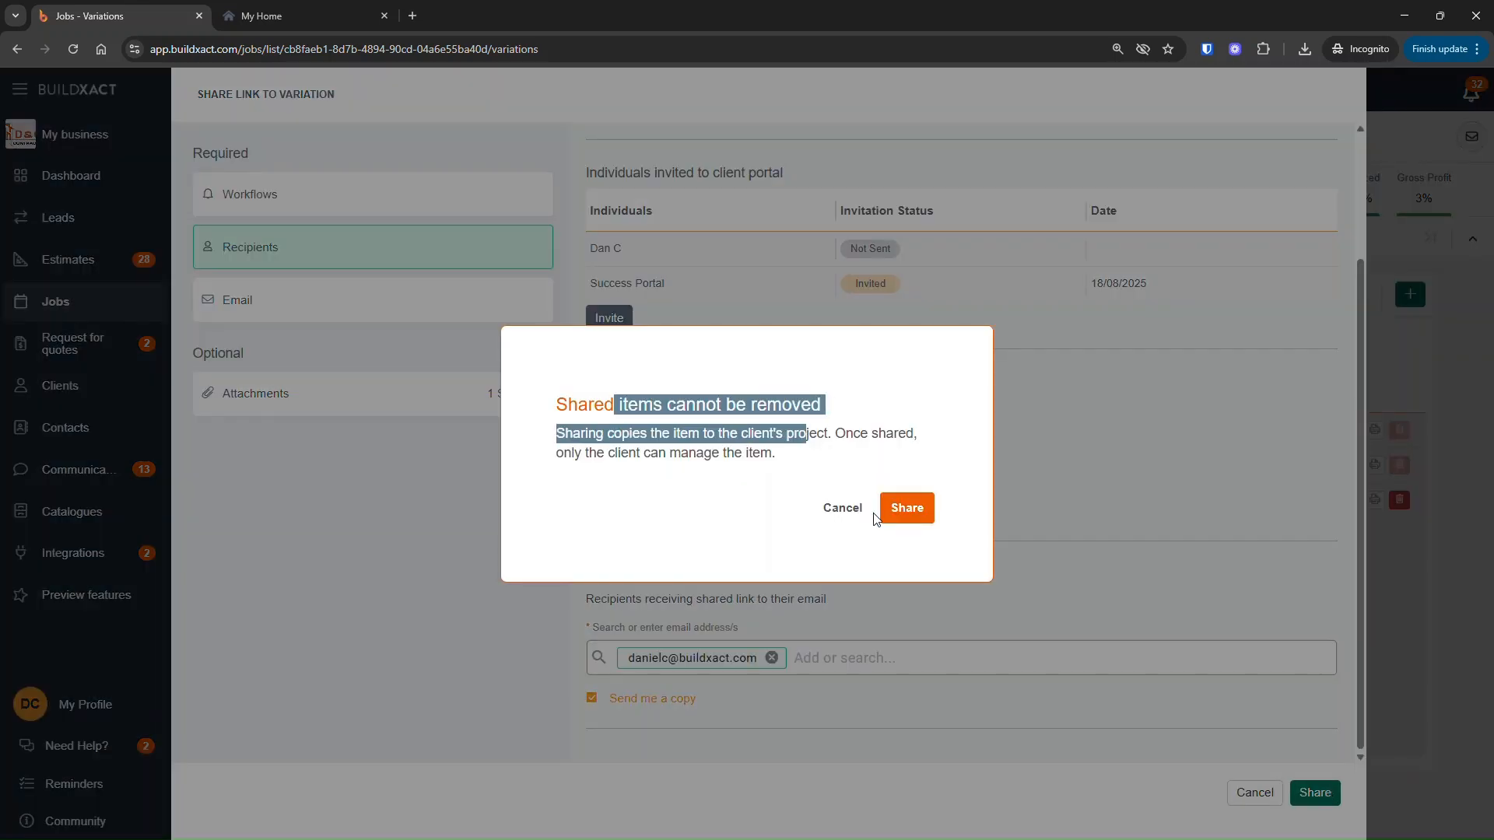
pyautogui.click(908, 509)
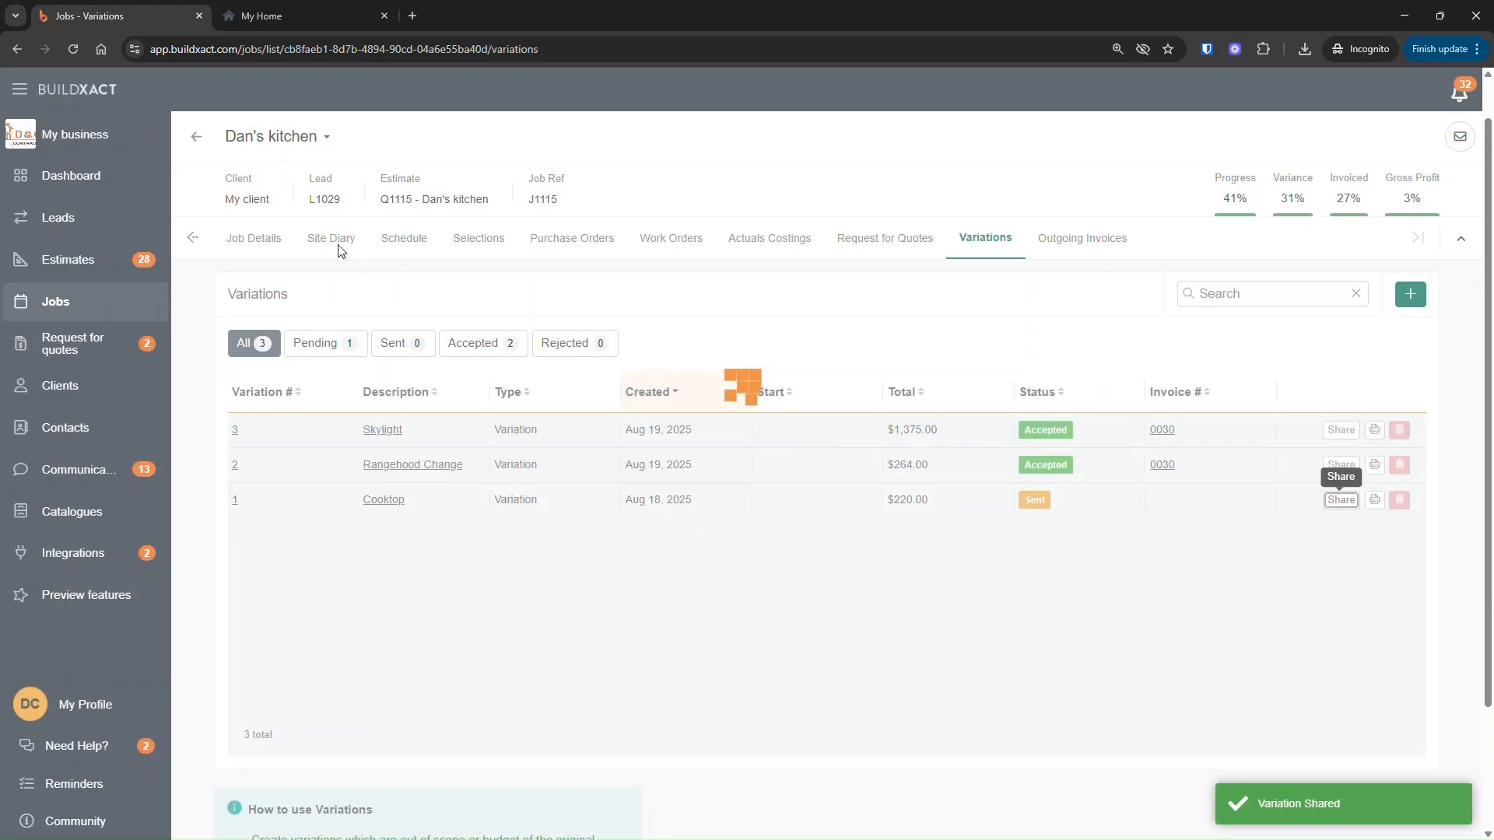
# - Start sharing the "Oven installed" post from the job's site diary, and check the client portal's timeline in the My Home site
pyautogui.click(326, 242)
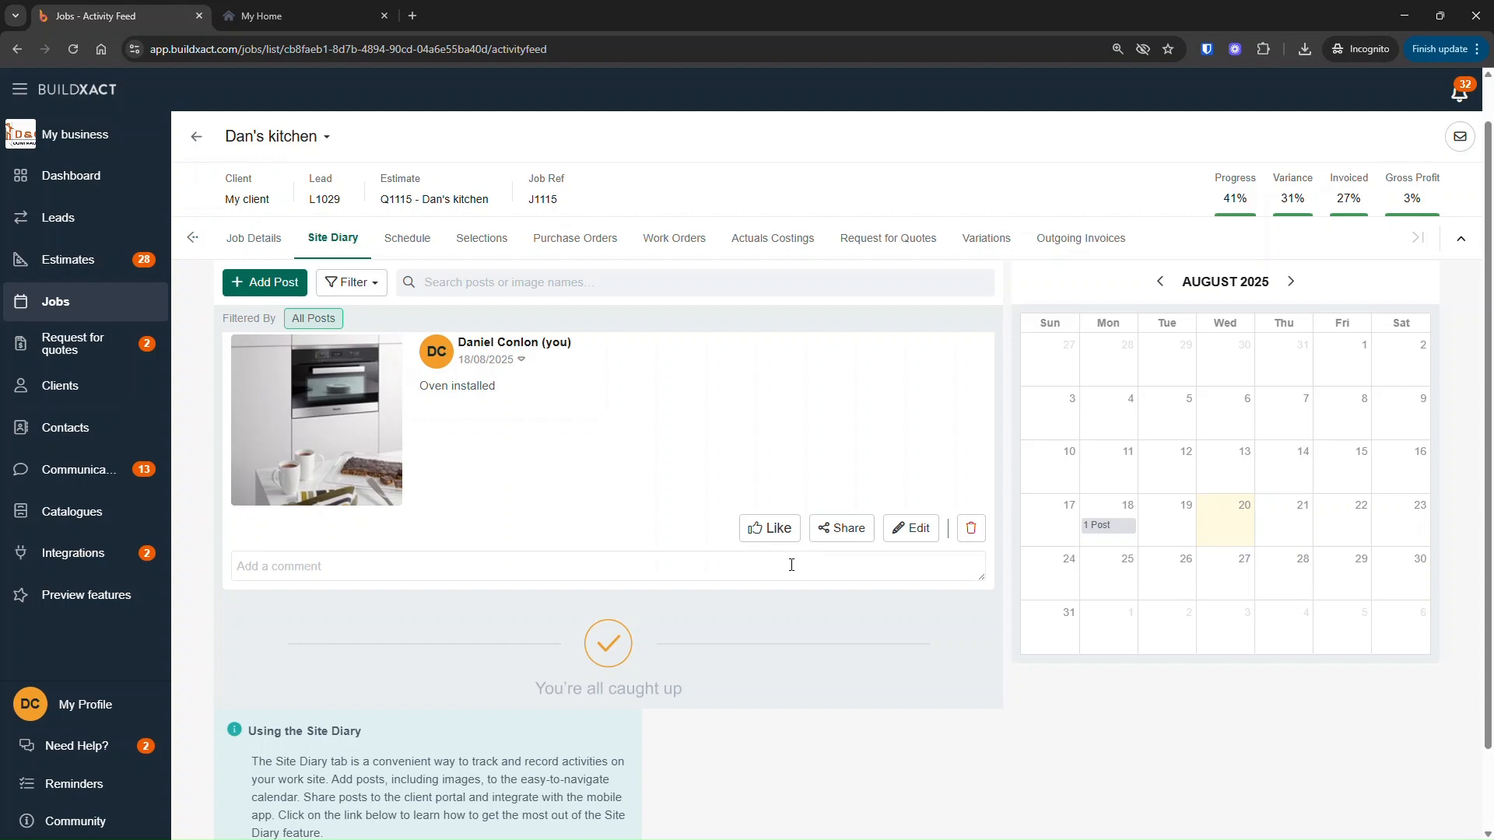
pyautogui.click(841, 527)
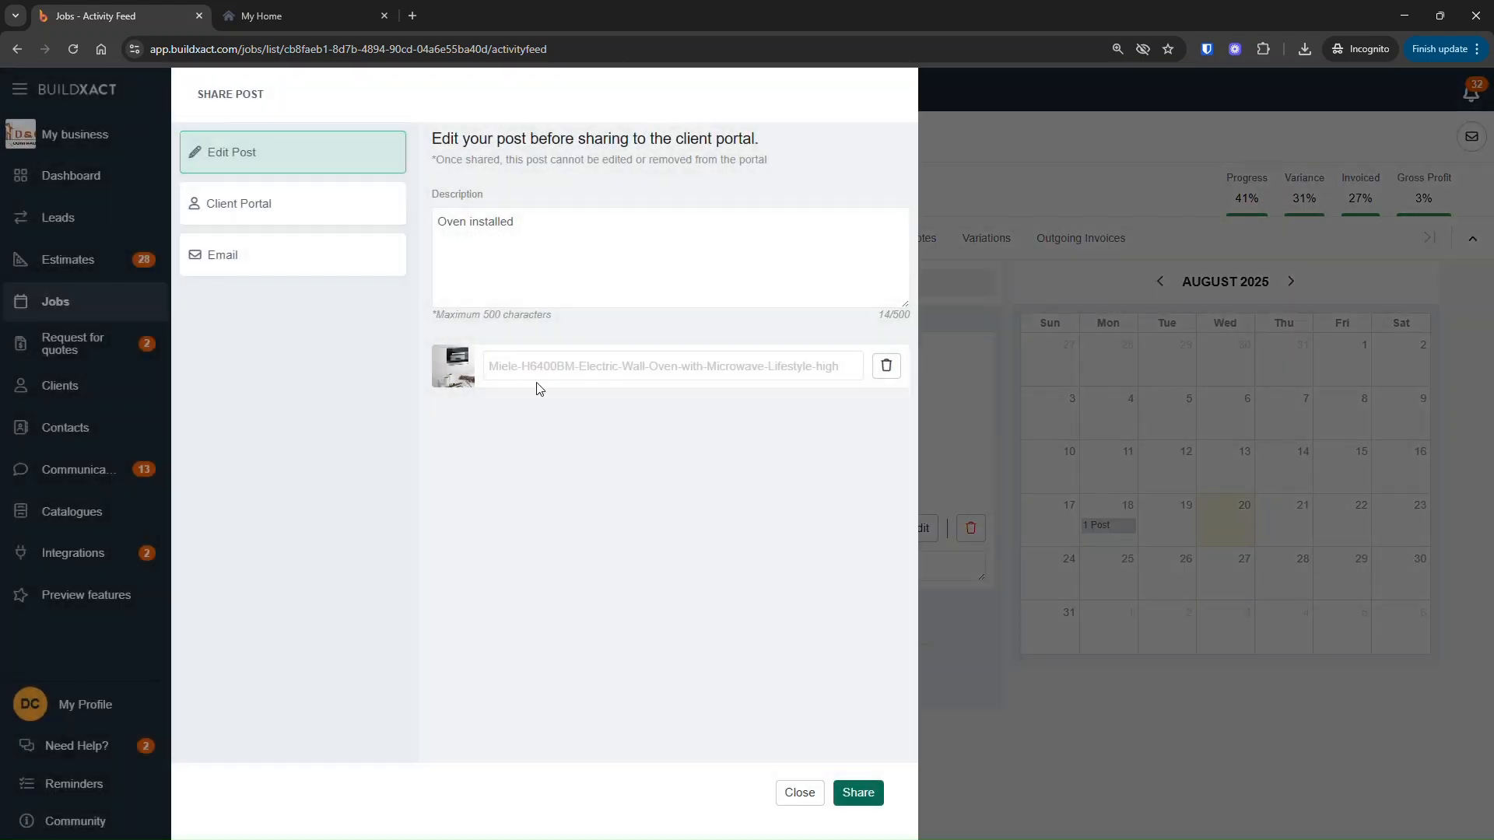
pyautogui.click(564, 224)
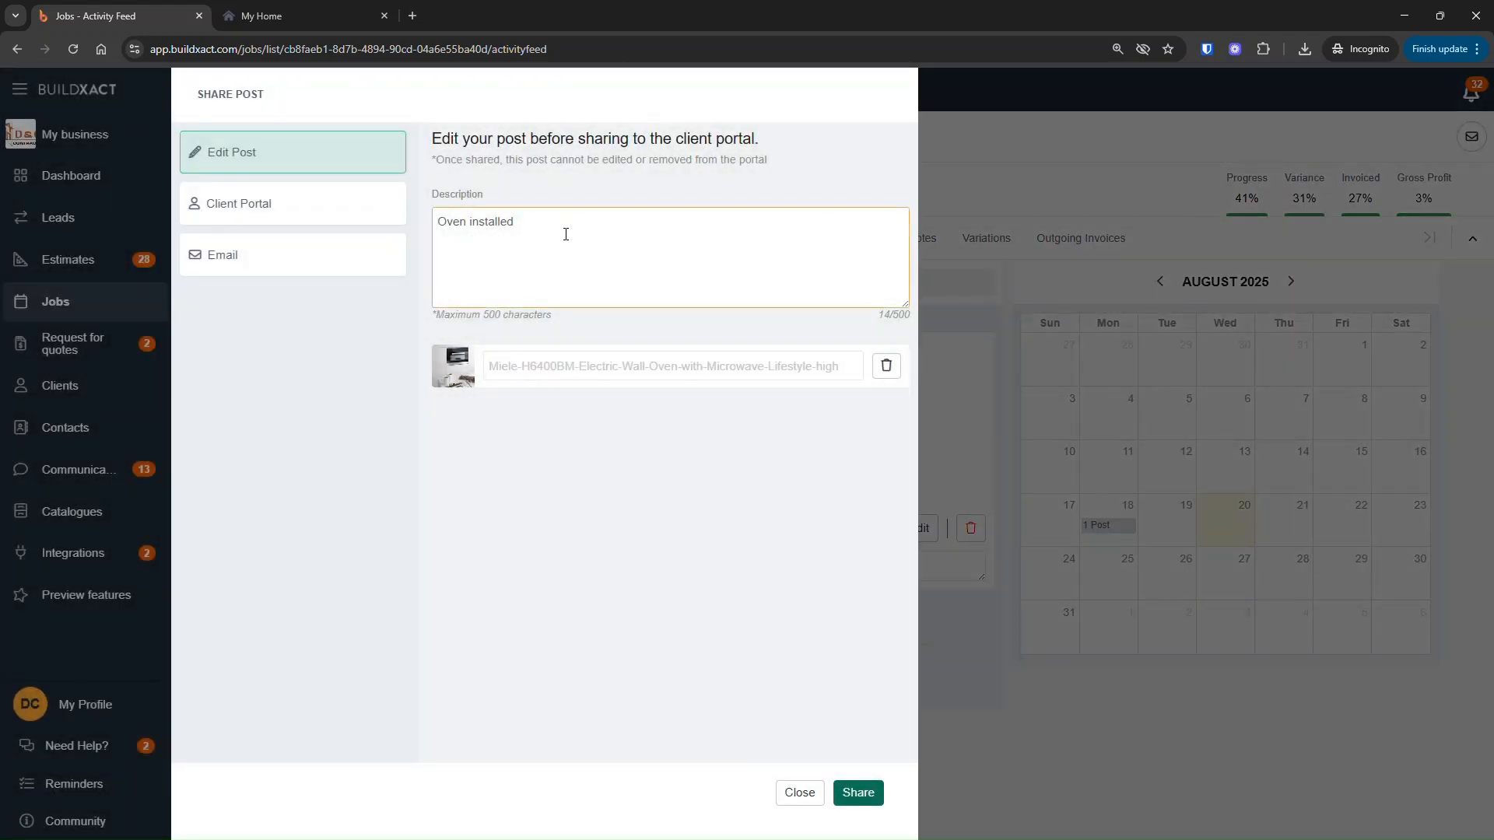
pyautogui.click(357, 214)
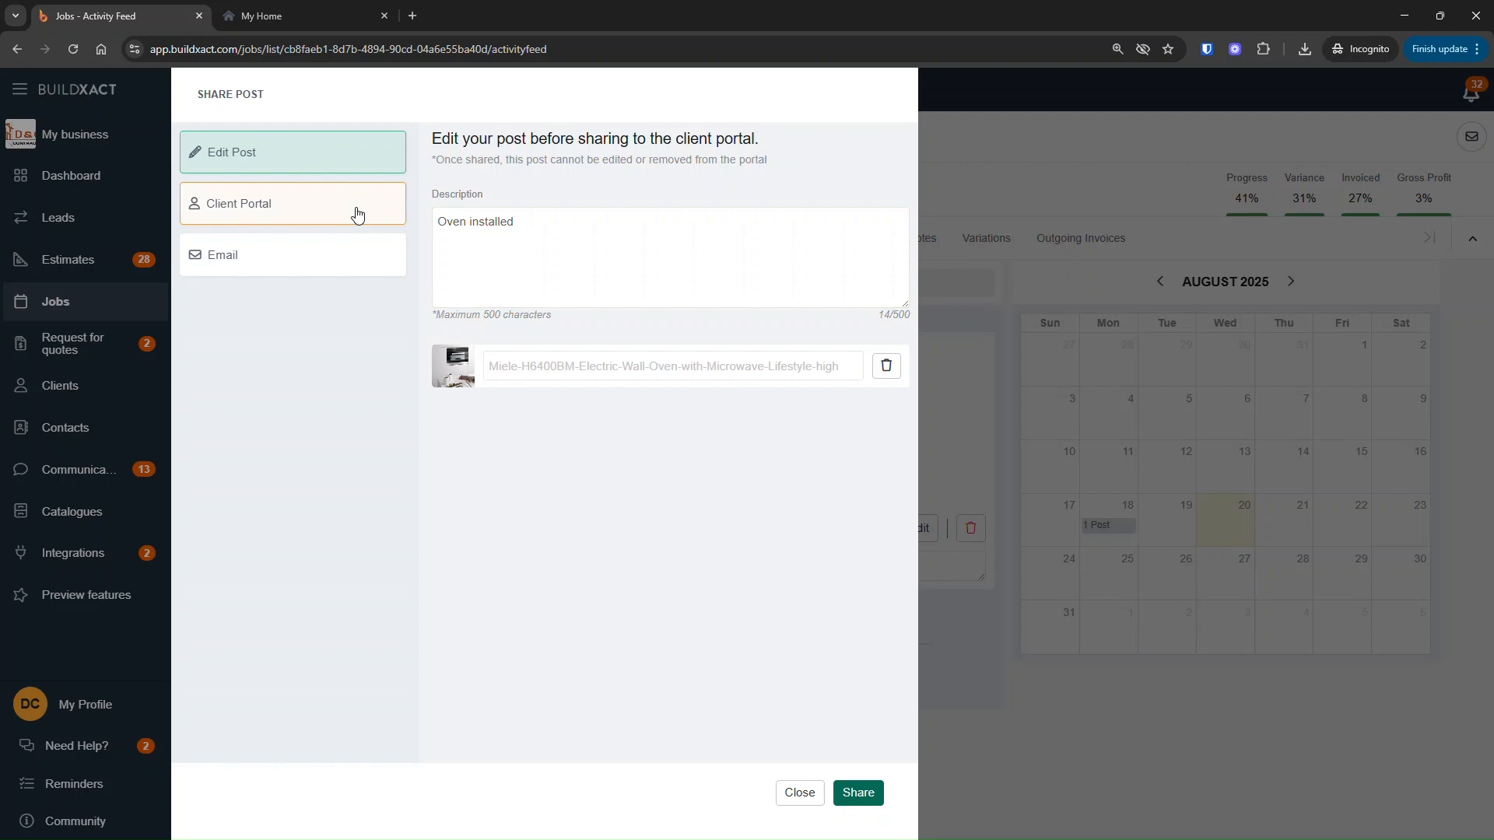
pyautogui.click(285, 15)
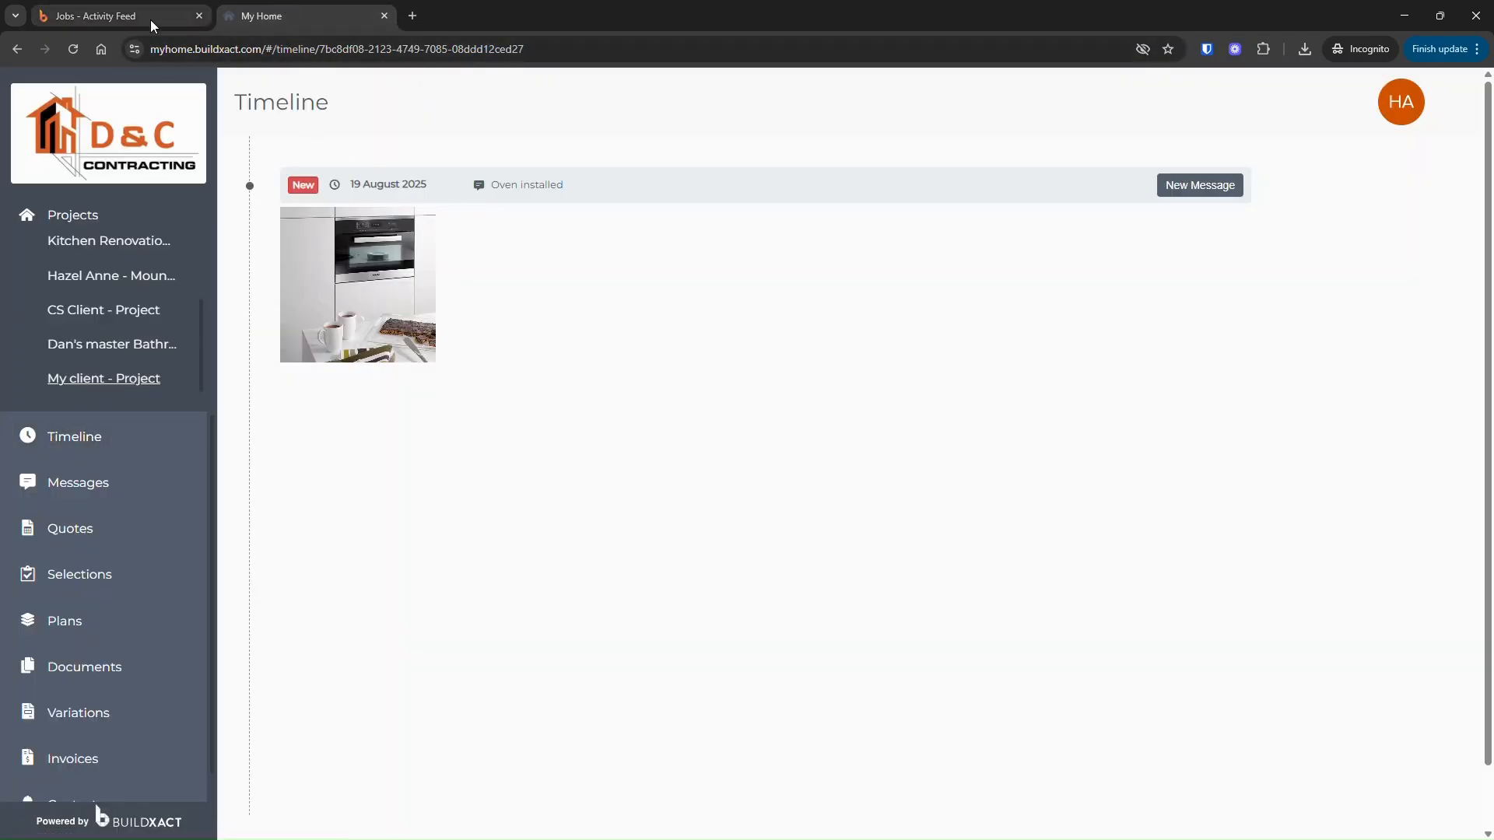
pyautogui.click(117, 15)
# - Review the "Oven installed" description and share the post with its oven image to the client portal
pyautogui.click(545, 244)
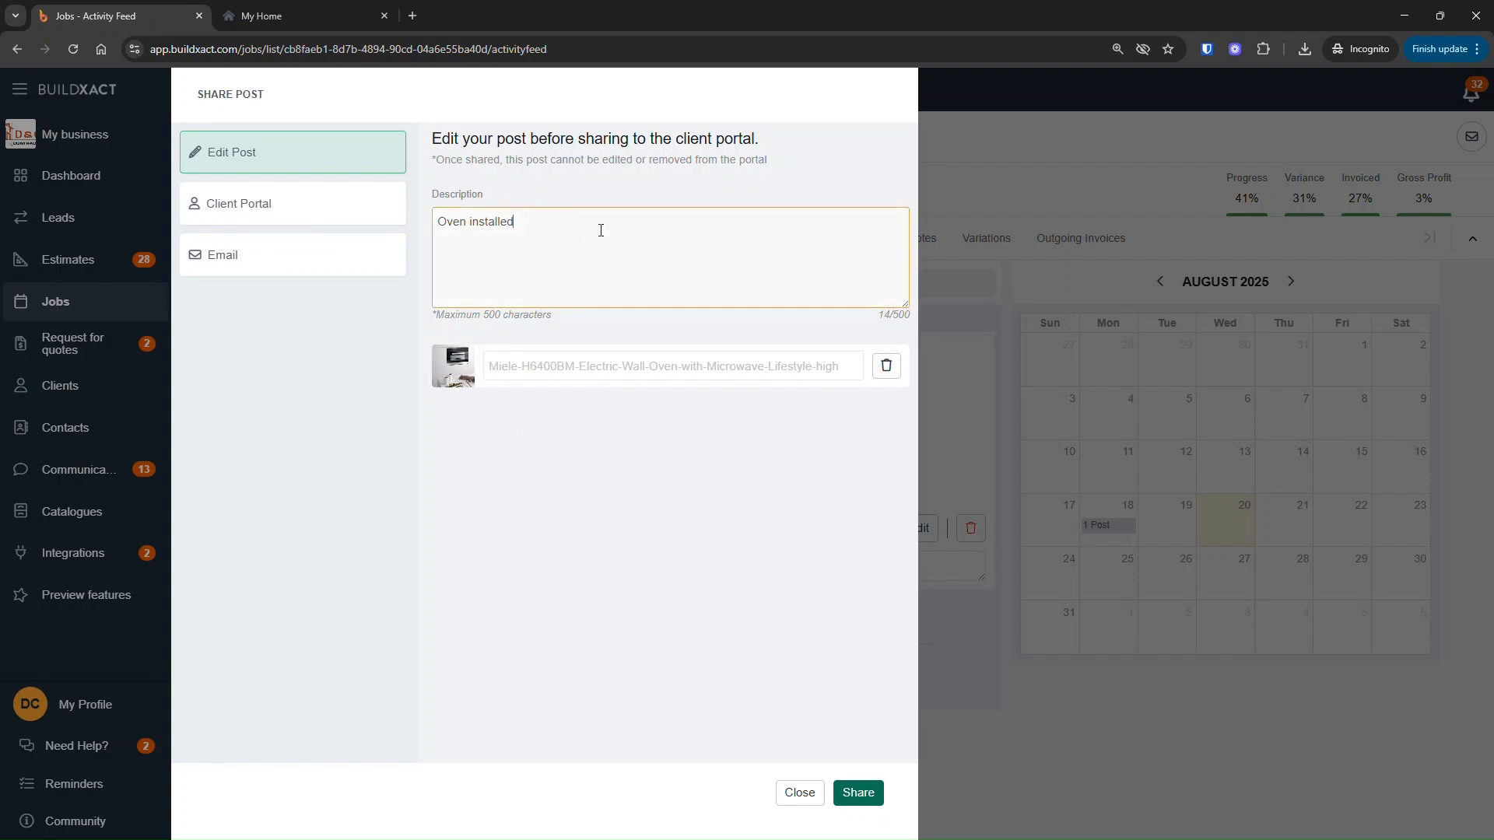
pyautogui.moveTo(624, 239); pyautogui.dragTo(420, 240)
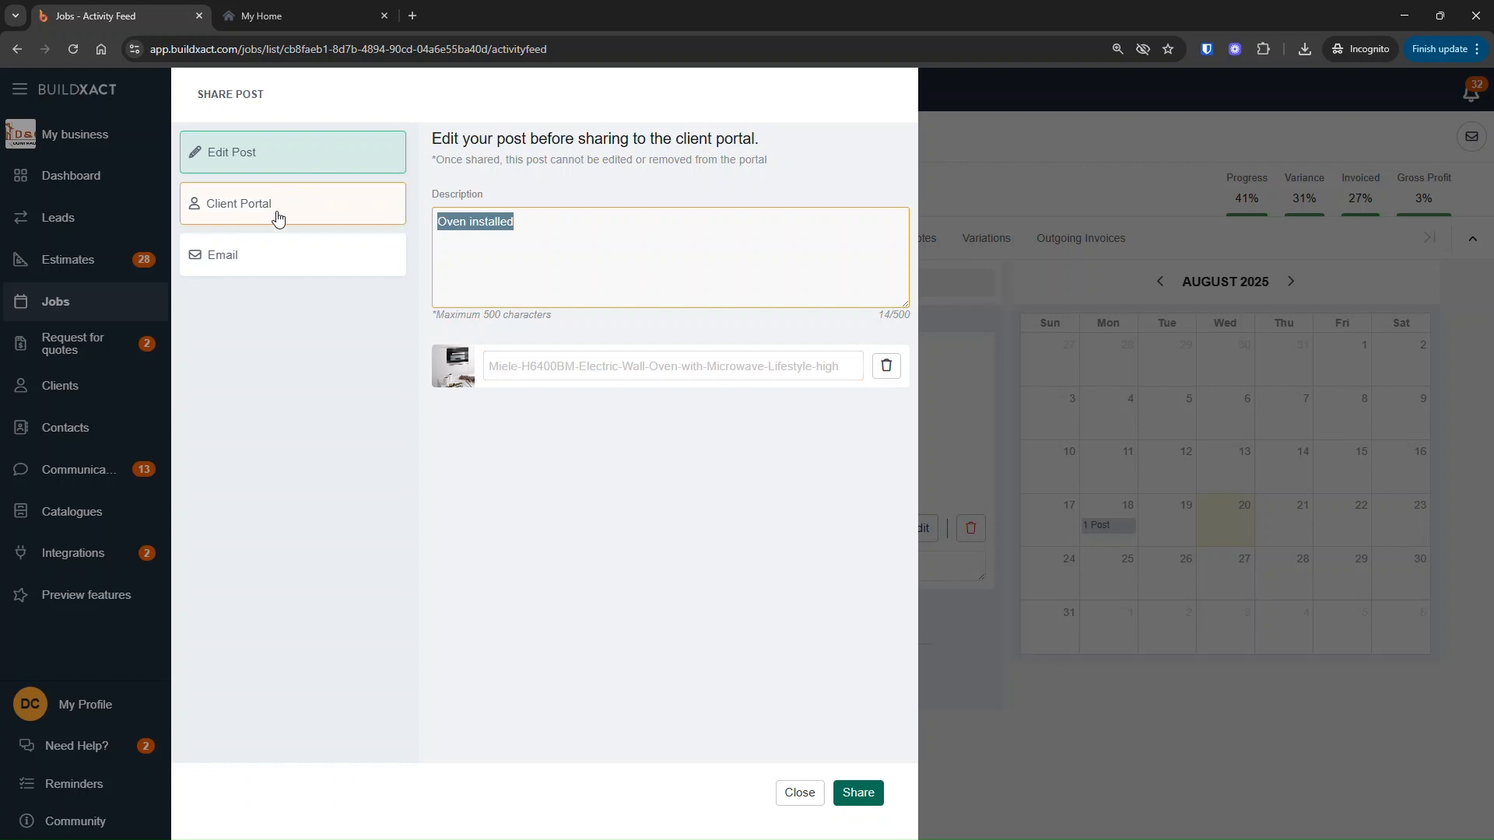
pyautogui.click(563, 222)
pyautogui.hotkey('ctrl', 'a')
pyautogui.click(860, 791)
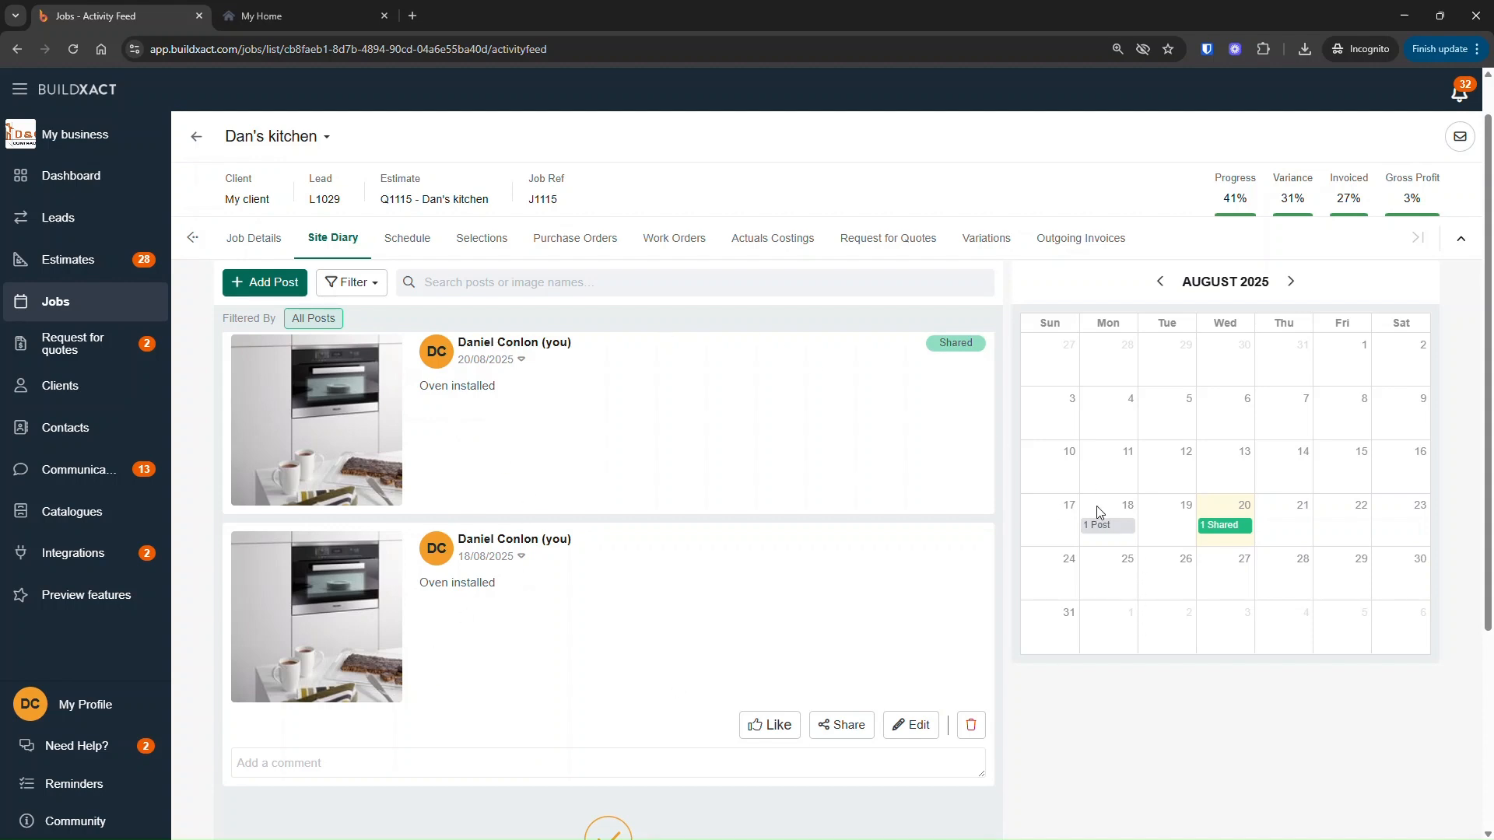
# - Filter the site diary by calendar date to view the shared post of 20/08/2025 and the original post of 18/08/2025
pyautogui.click(1103, 529)
pyautogui.click(1223, 571)
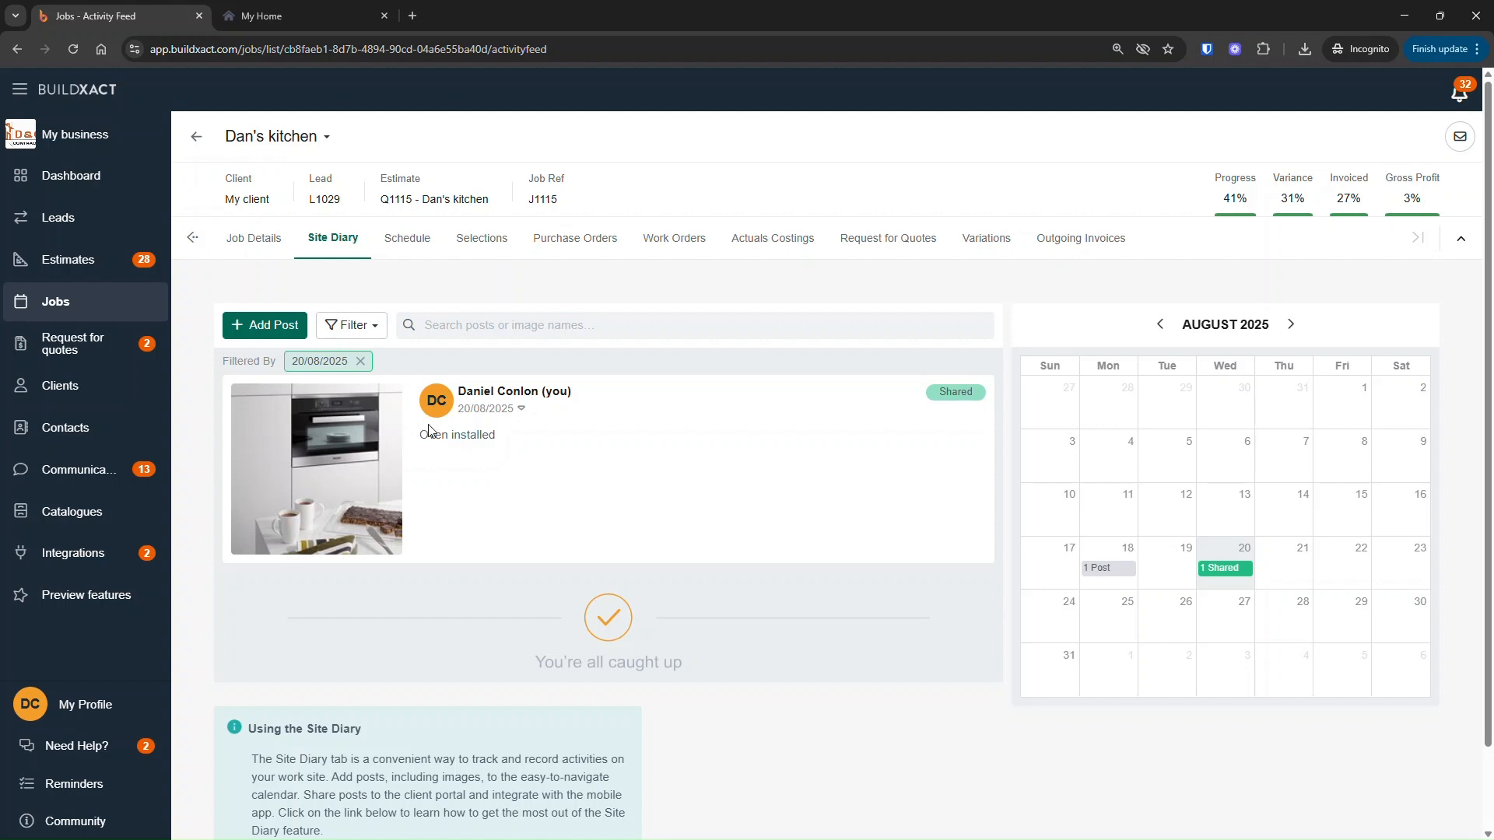
pyautogui.click(1108, 568)
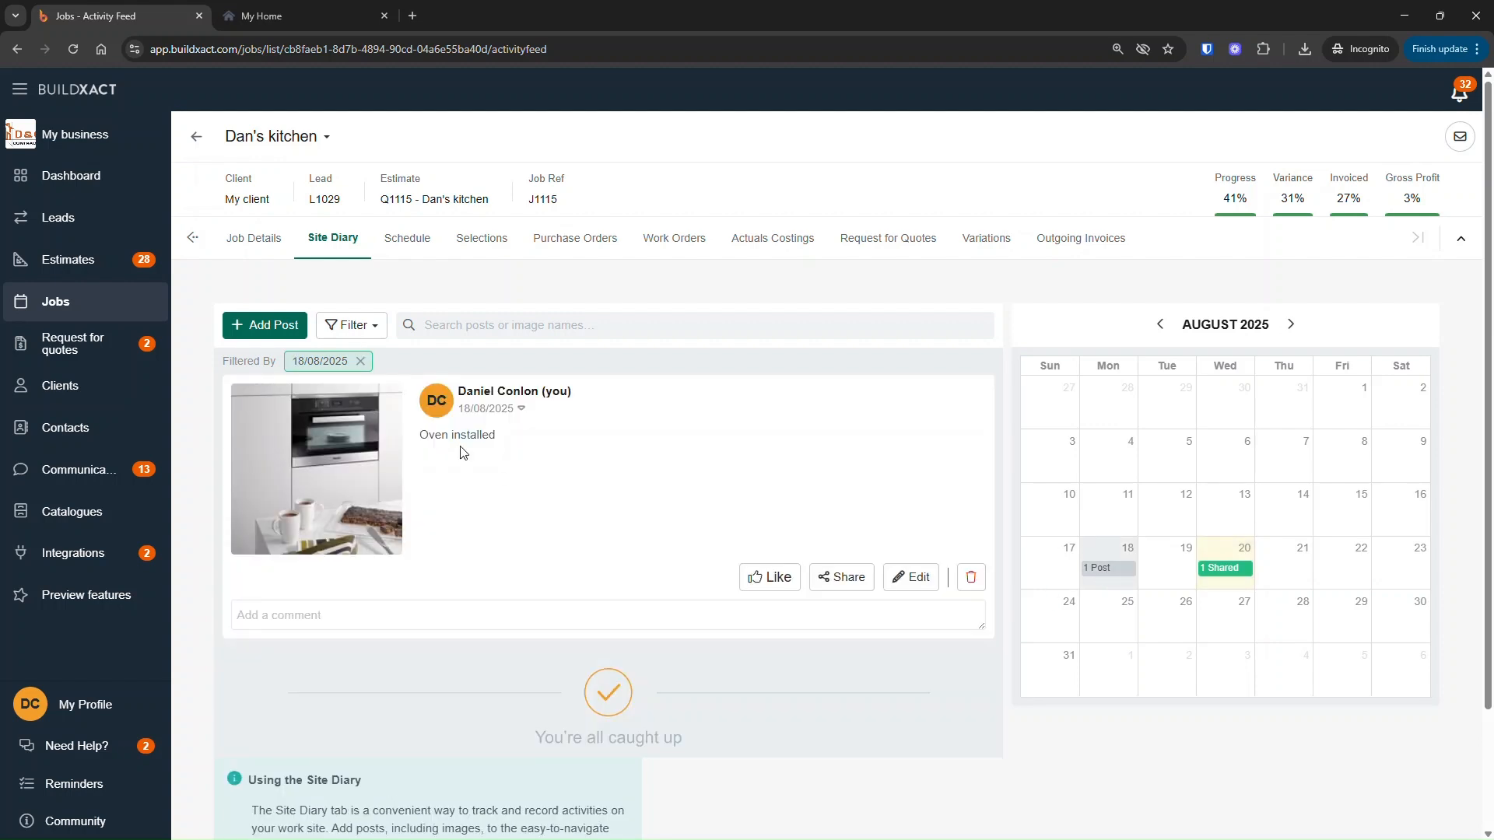
# - Hide the unshared posts with the site diary filter and show them again
pyautogui.click(358, 325)
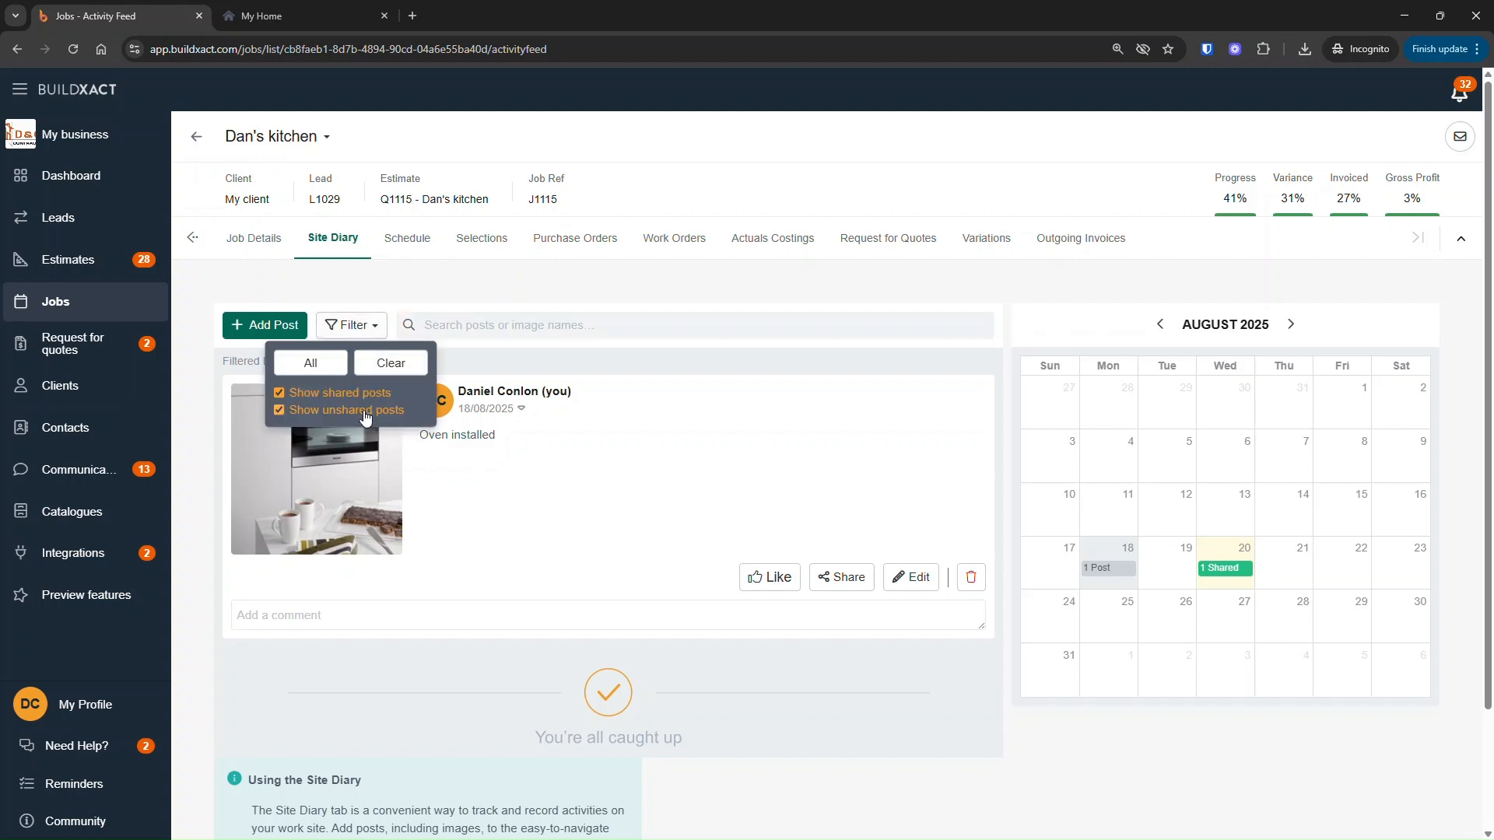
pyautogui.click(280, 410)
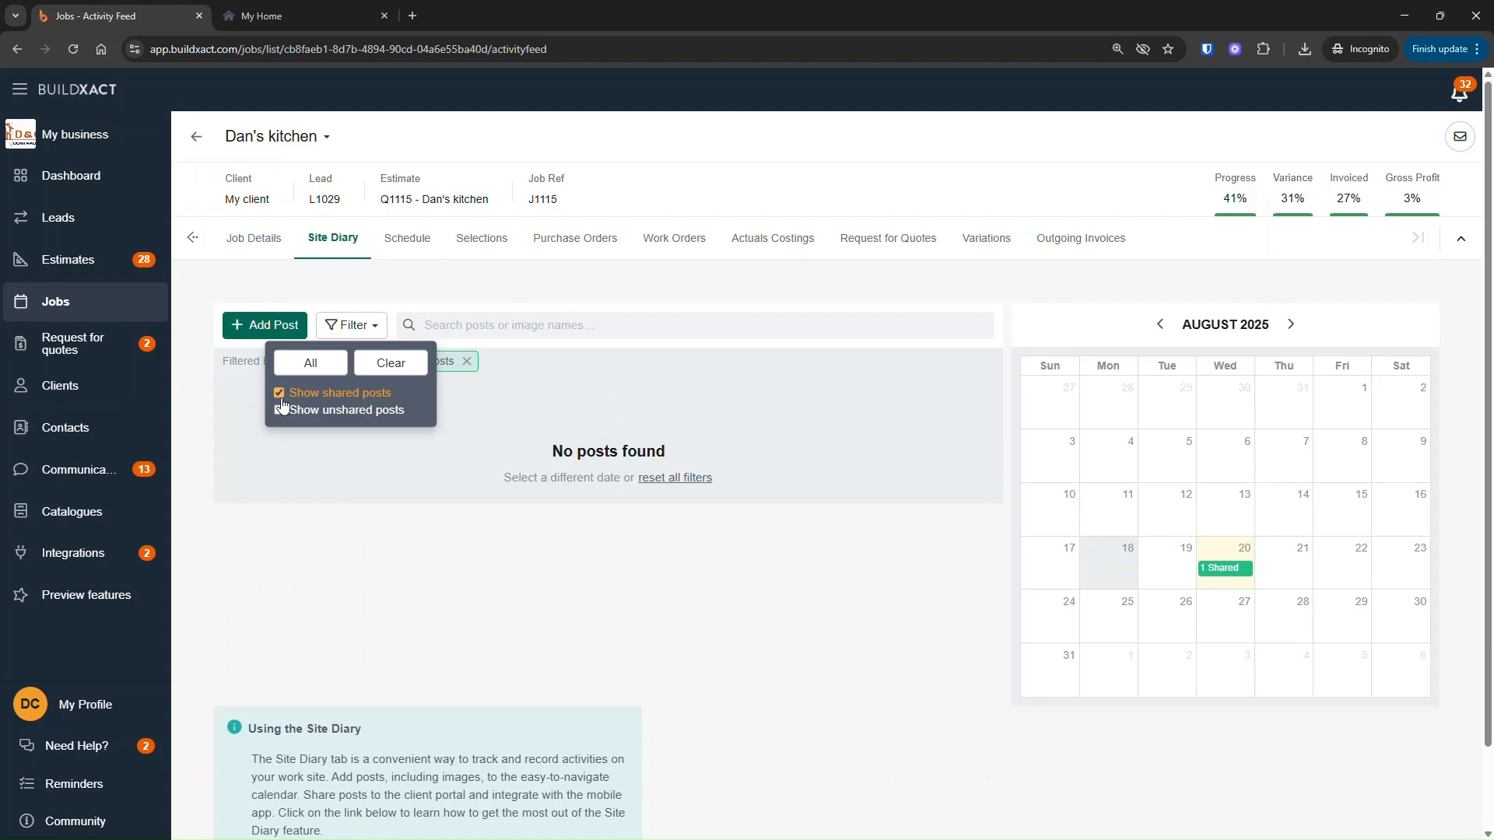
pyautogui.click(281, 411)
pyautogui.click(507, 313)
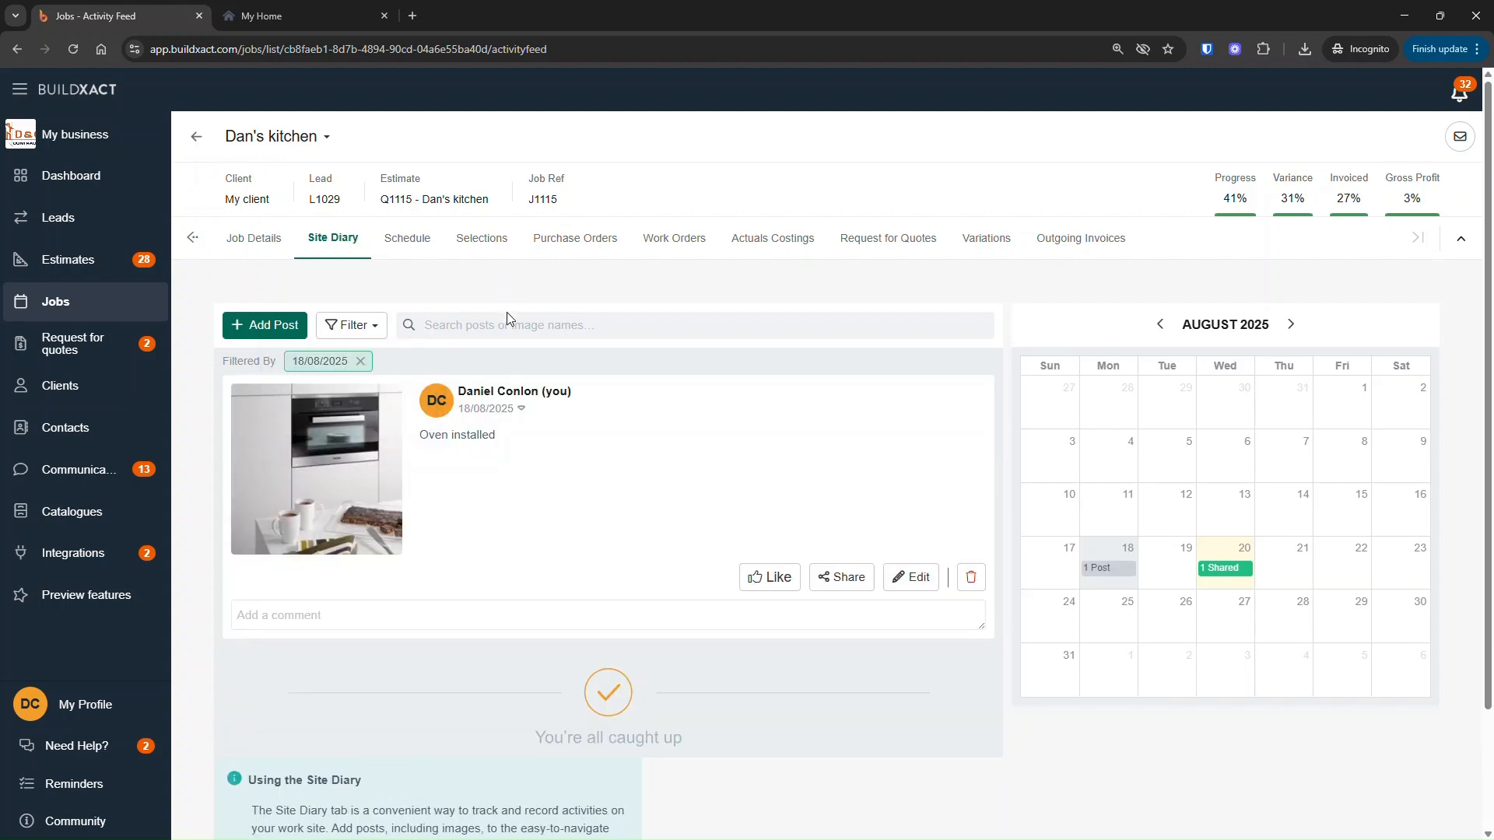